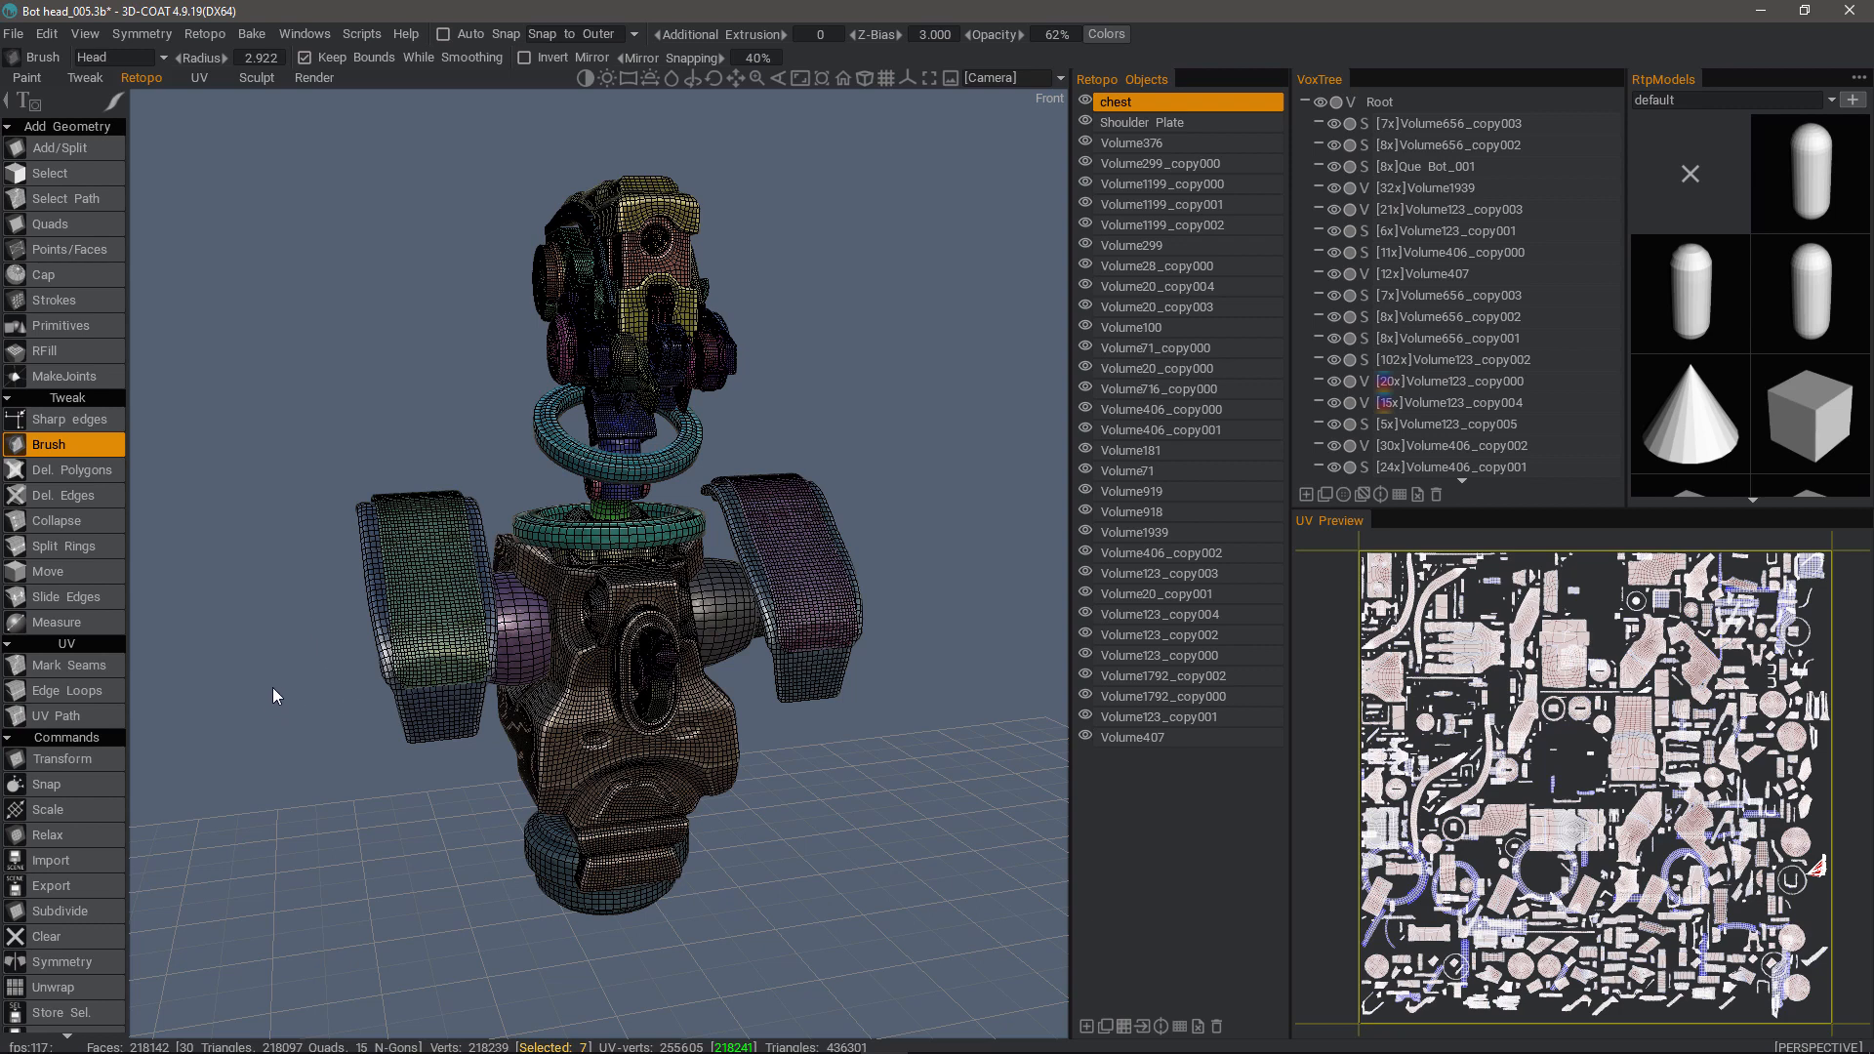
Step: Activate the Mark Seams tool, look through its UV commands and the Bake options, and examine the robot retopo mesh from several angles
{"action": "left_click", "coordinate": [80, 664]}
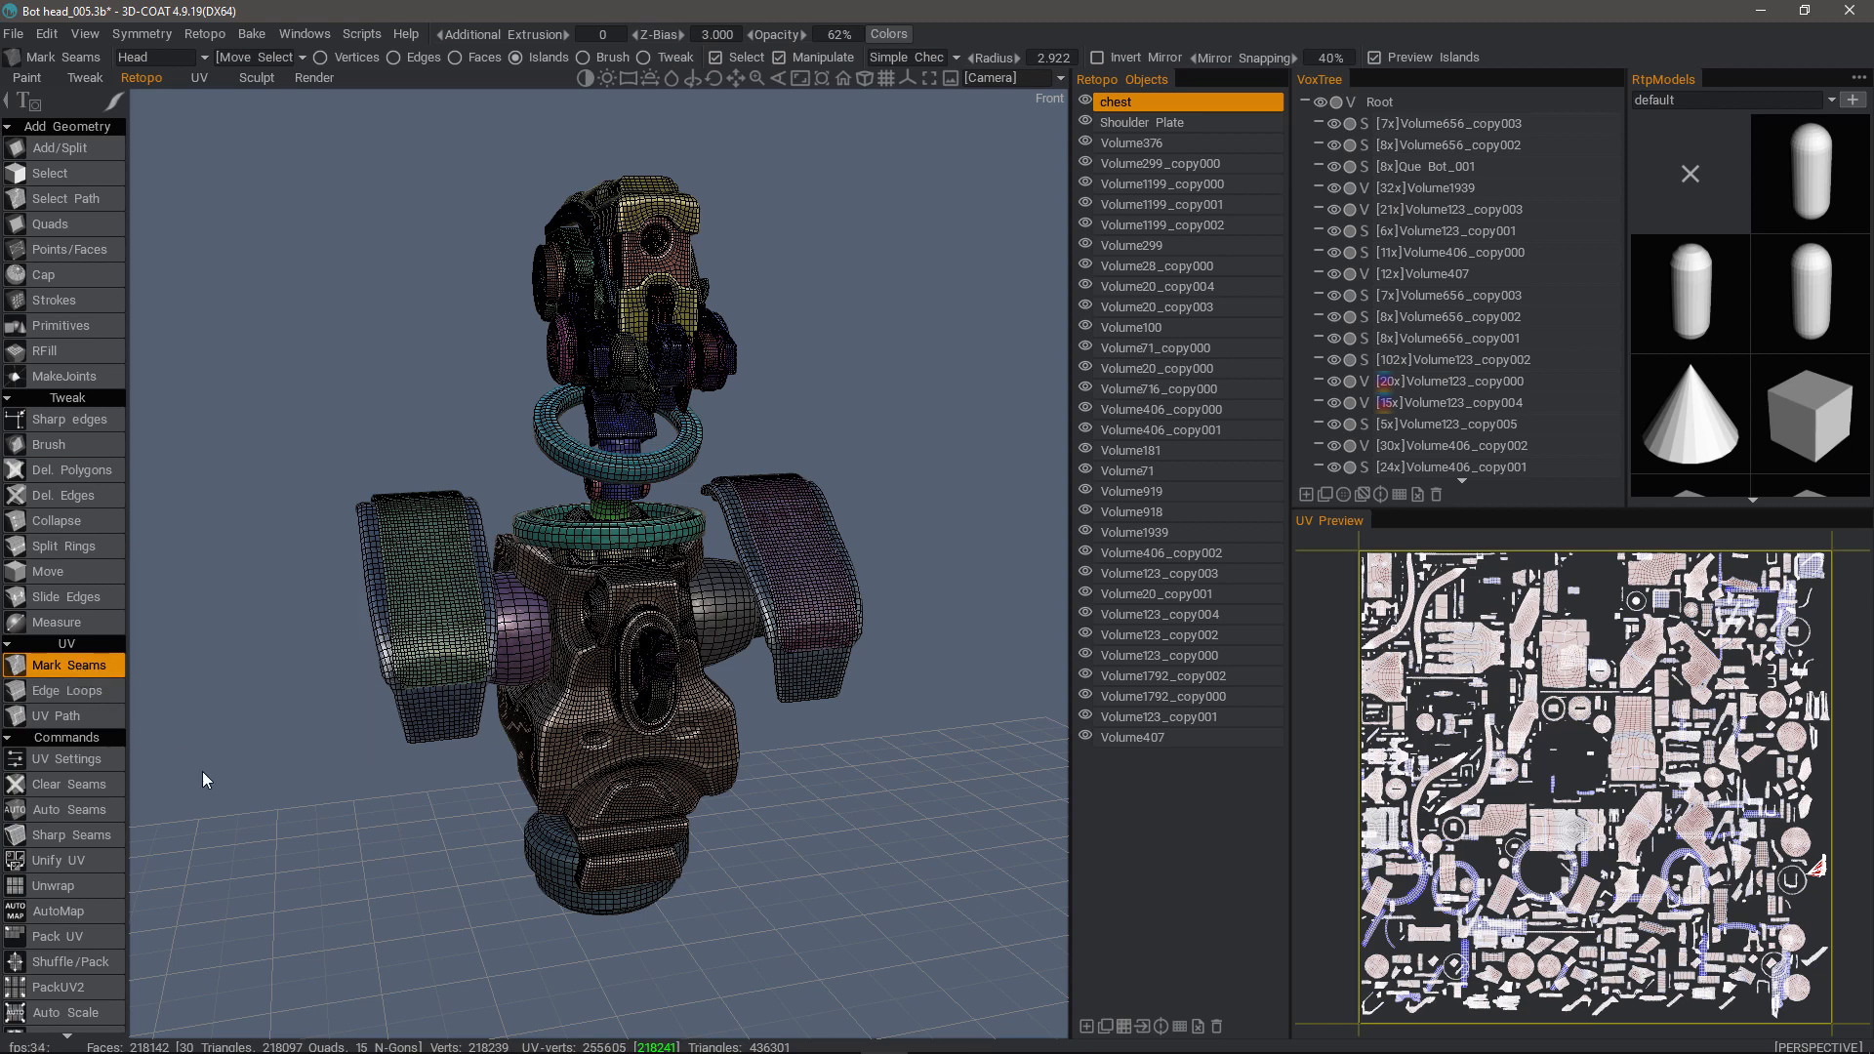
{"action": "scroll", "coordinate": [97, 898], "scroll_direction": "down", "scroll_amount": 10}
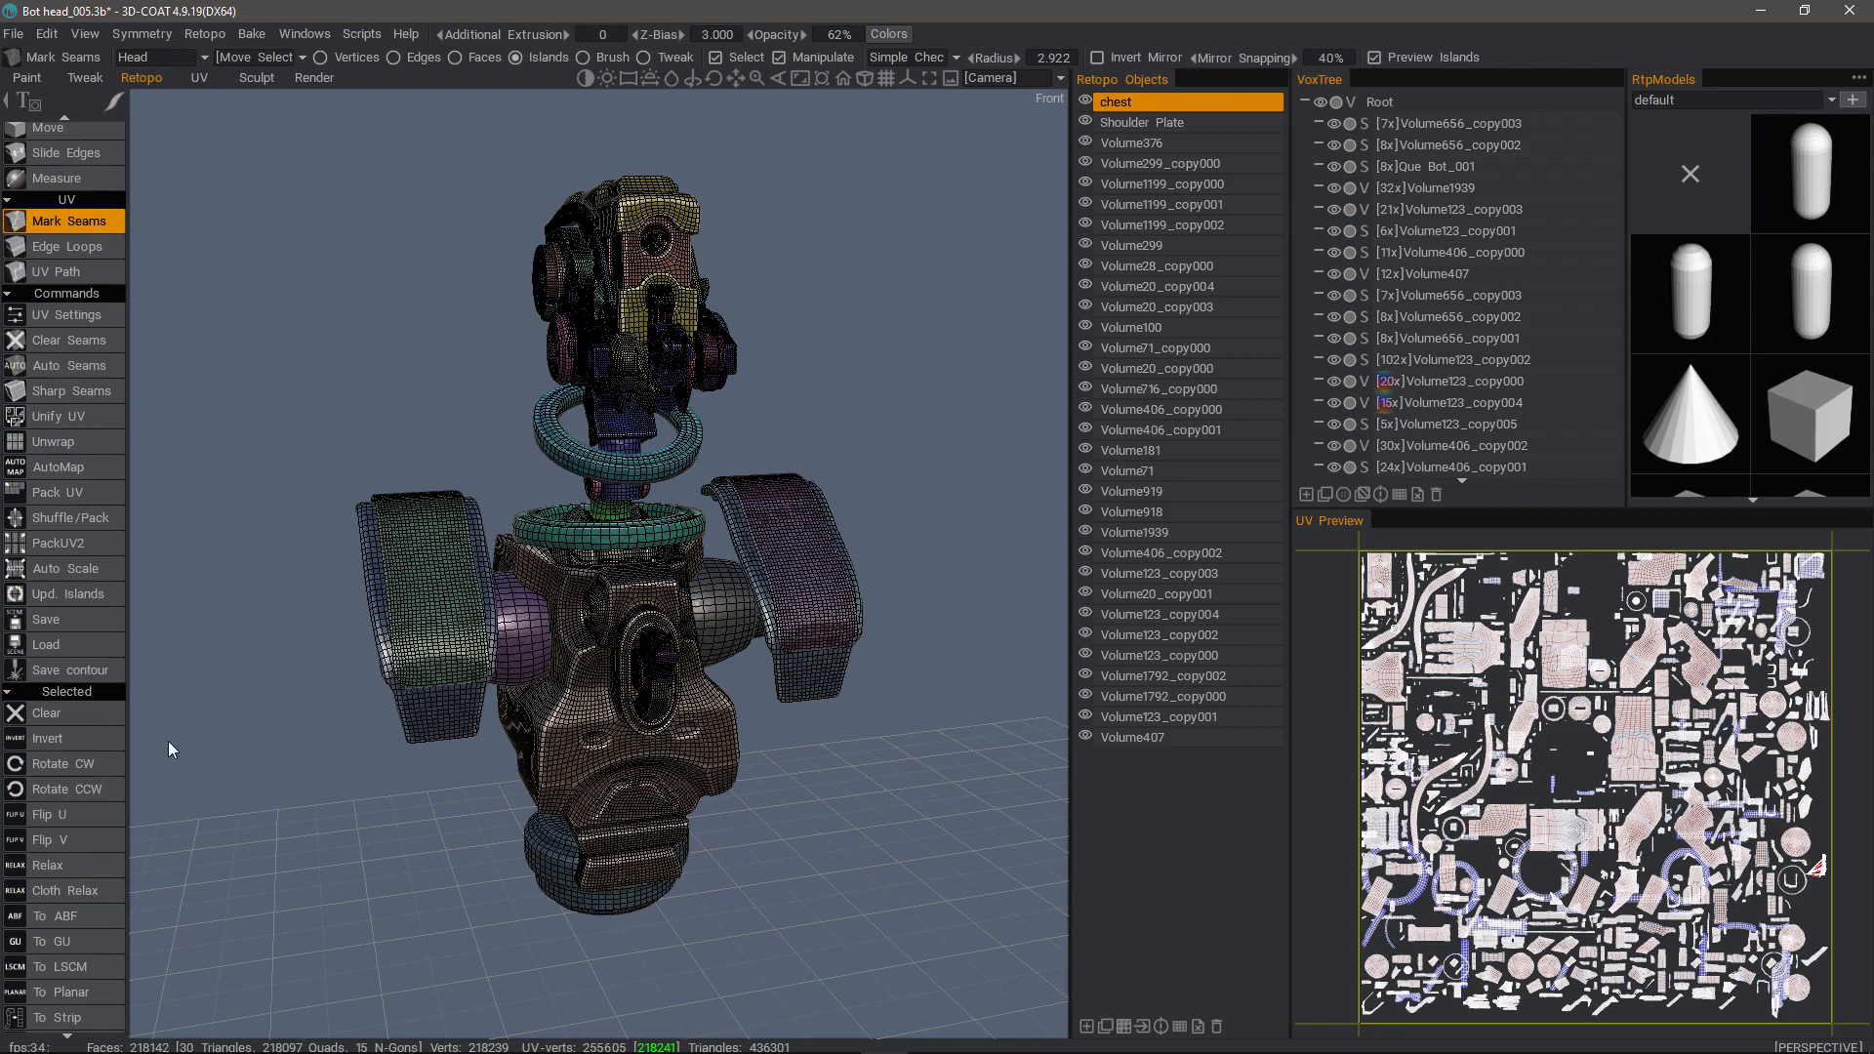
{"action": "middle_click_drag", "start_coordinate": [292, 489], "coordinate": [449, 576]}
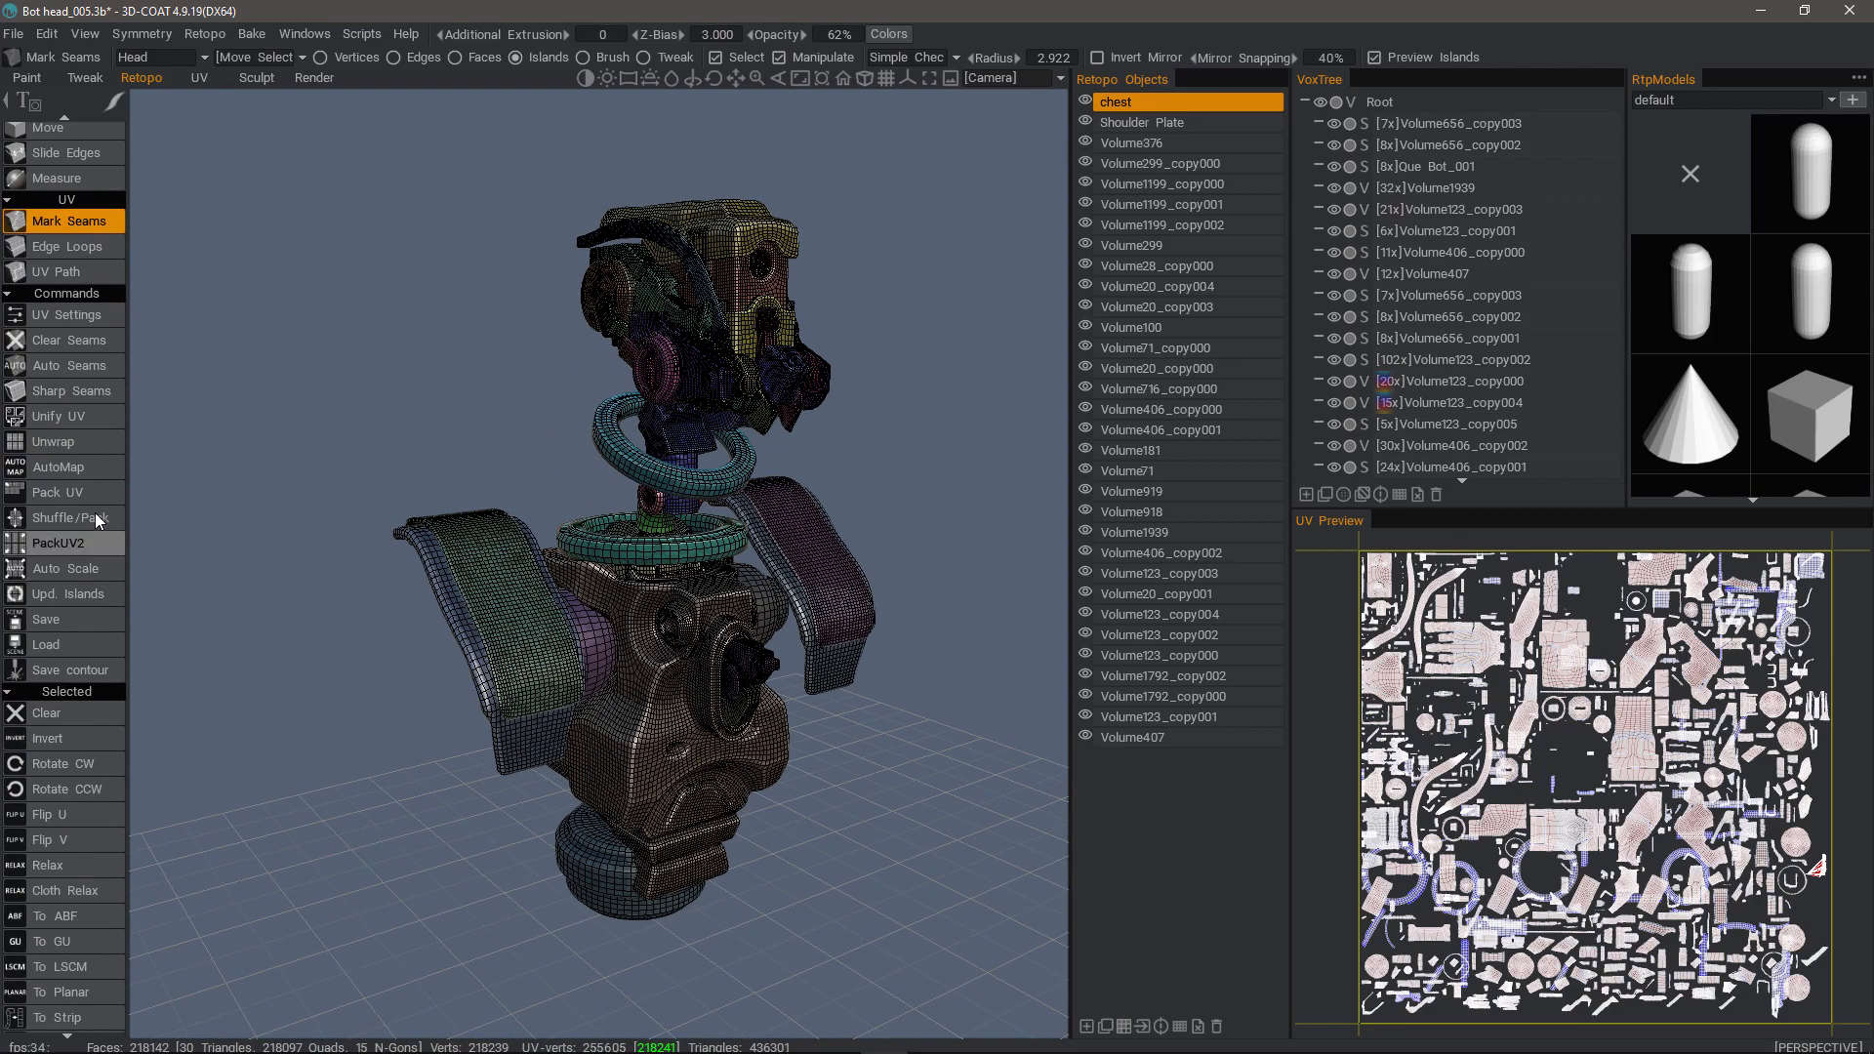
{"action": "middle_click_drag", "start_coordinate": [240, 635], "coordinate": [78, 466]}
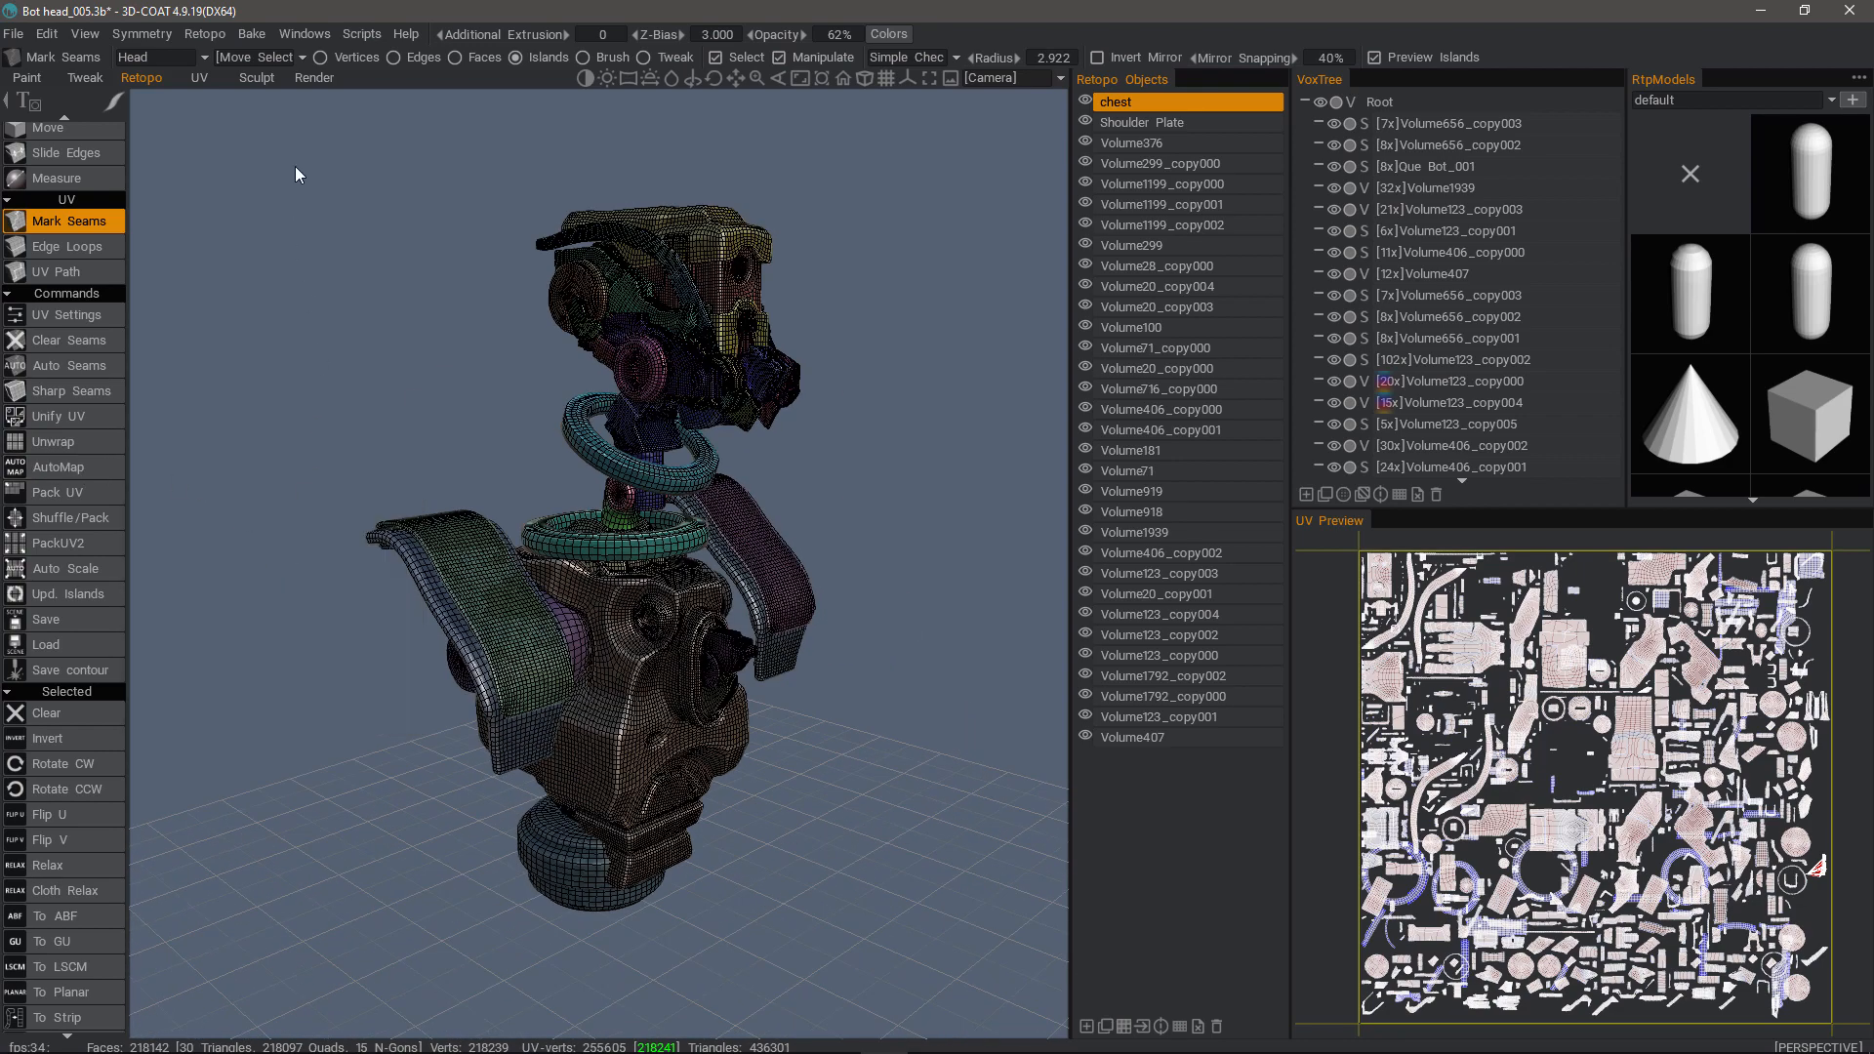
{"action": "left_click", "coordinate": [252, 35]}
{"action": "left_click_drag", "start_coordinate": [298, 516], "coordinate": [252, 527]}
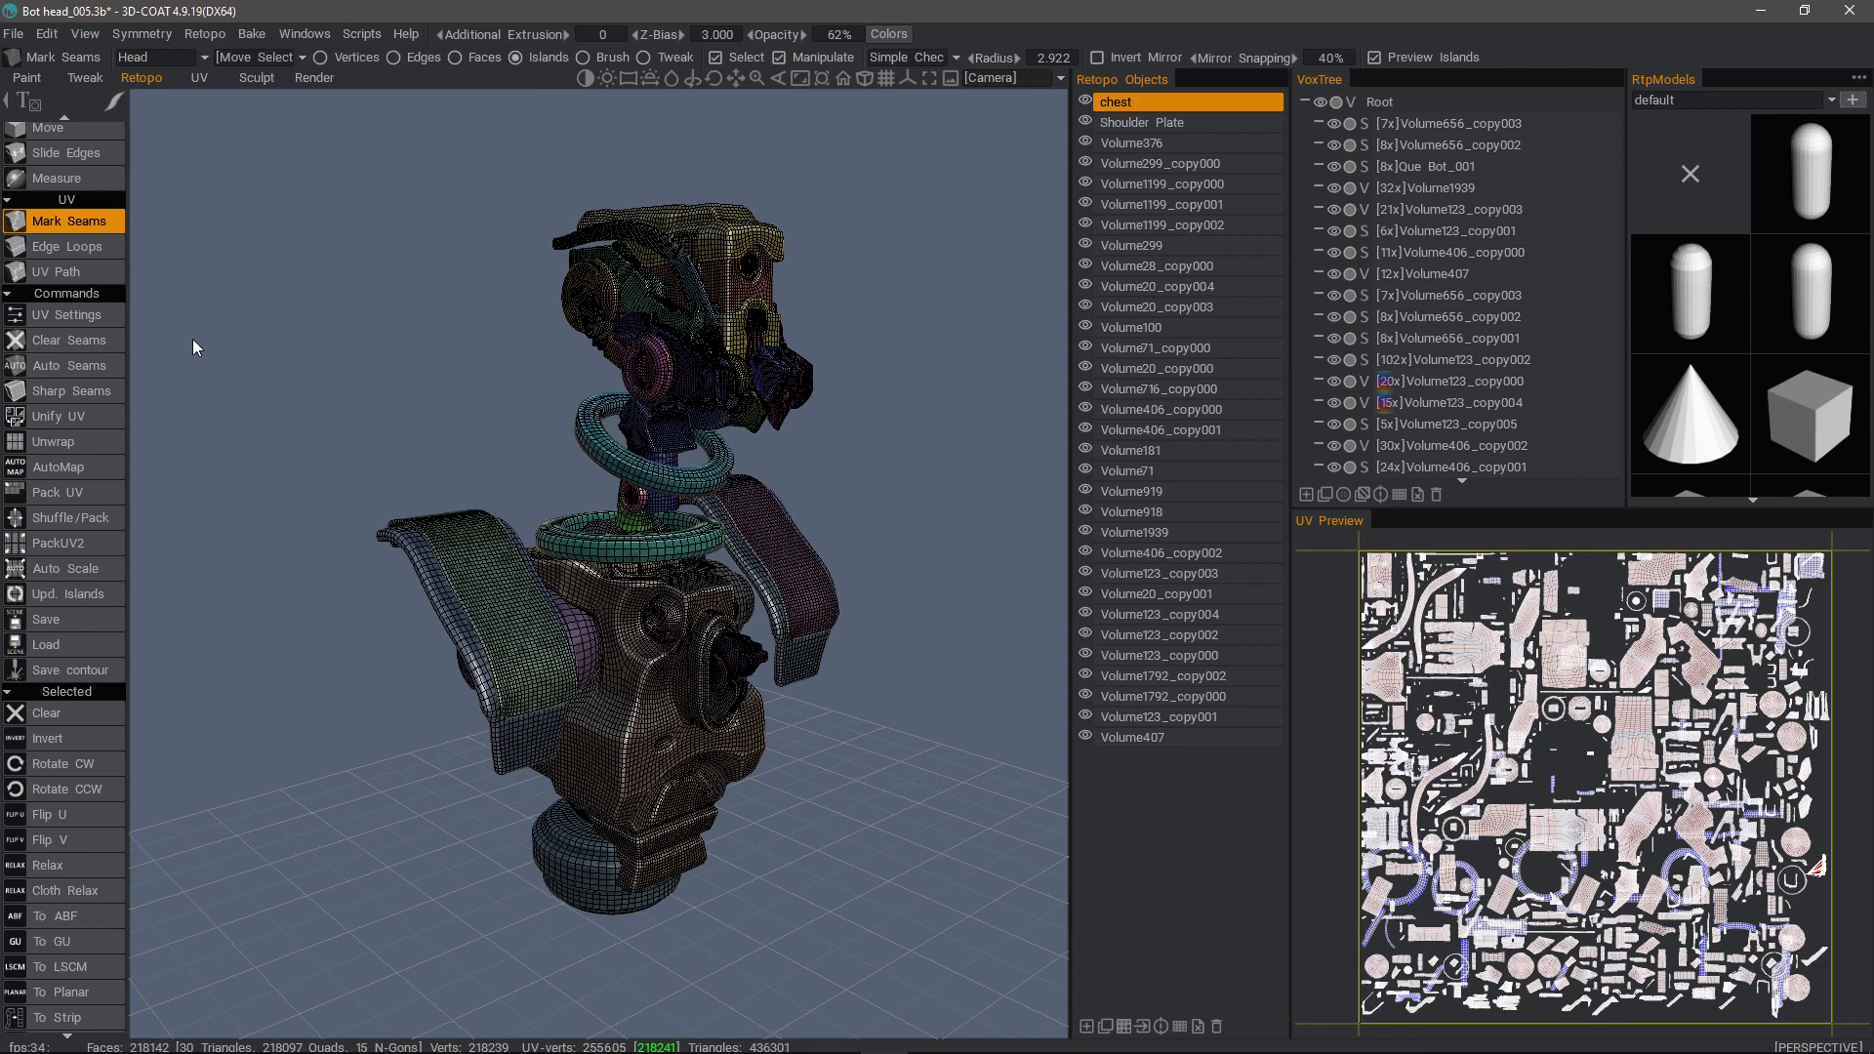
{"action": "left_click_drag", "start_coordinate": [210, 395], "coordinate": [342, 430]}
{"action": "left_click_drag", "start_coordinate": [586, 494], "coordinate": [673, 410]}
{"action": "left_click_drag", "start_coordinate": [451, 532], "coordinate": [518, 545]}
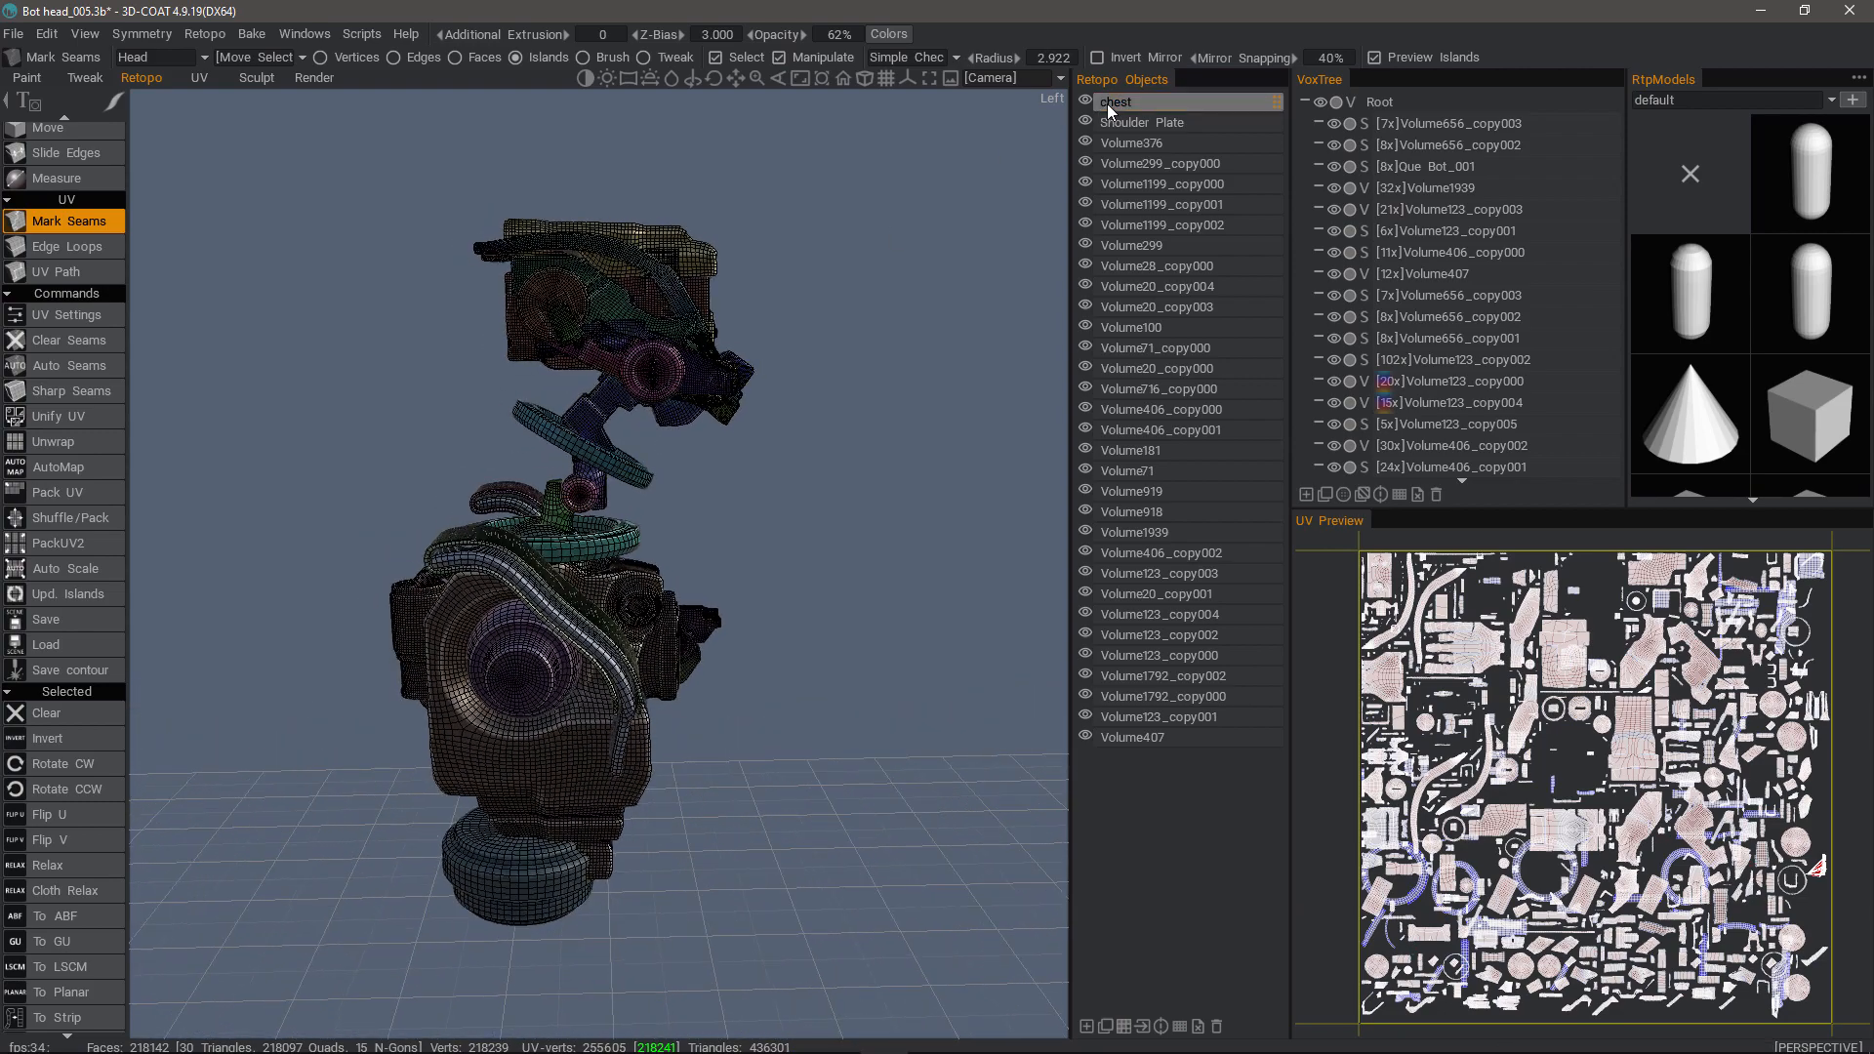
Step: Select all faces of the chest and Shoulder Plate retopo layers together
{"action": "left_click", "coordinate": [1133, 99]}
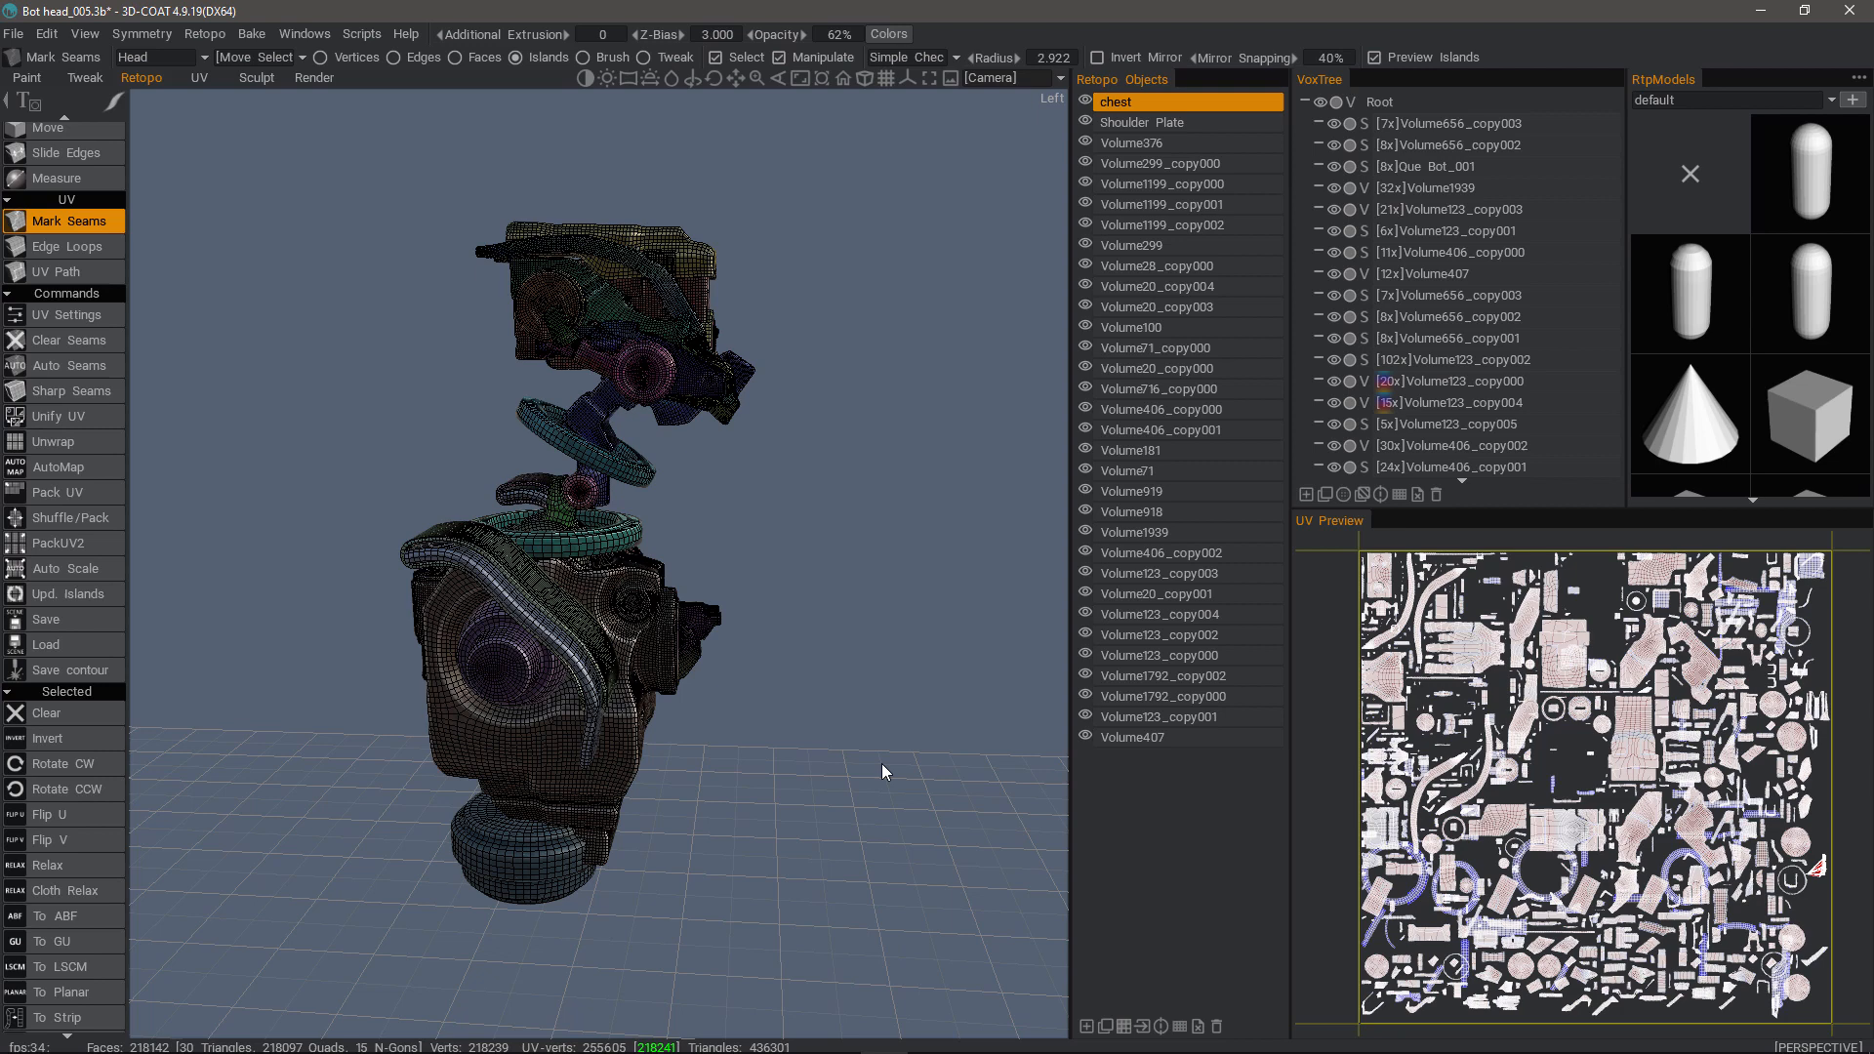
{"action": "left_click", "coordinate": [1122, 1028]}
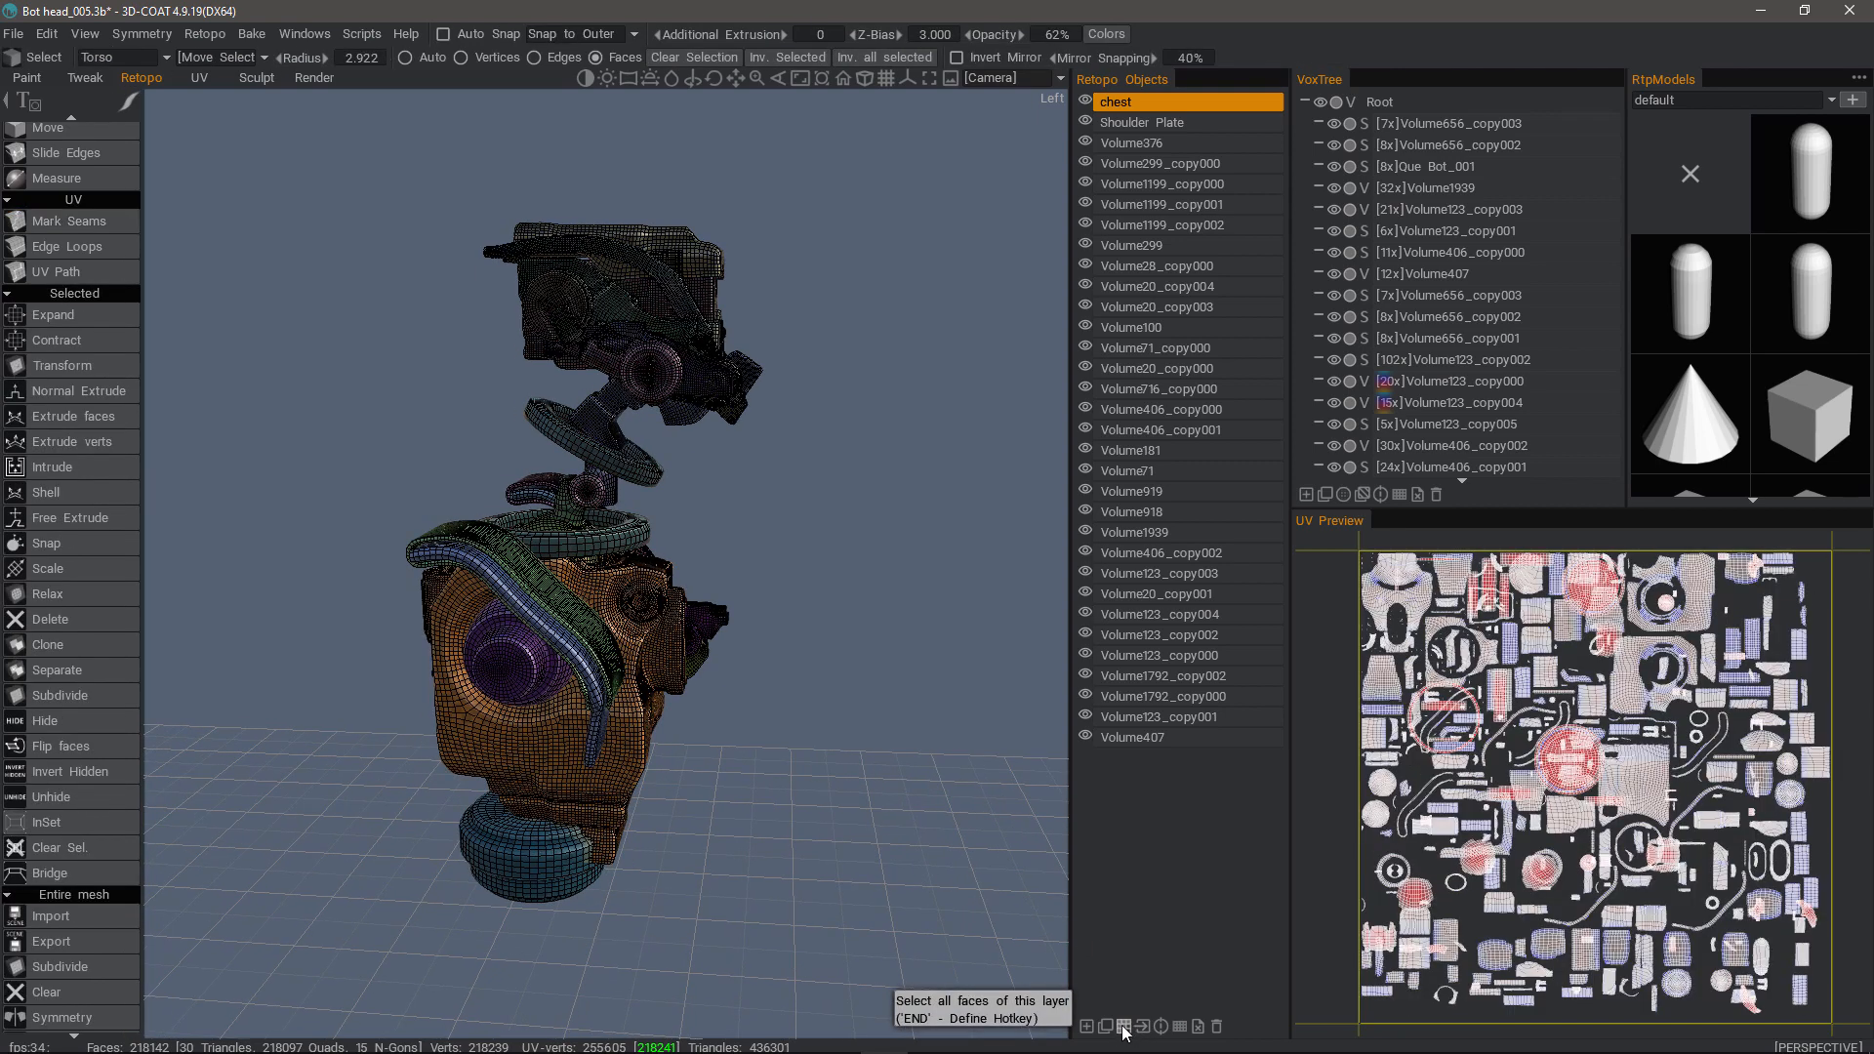
{"action": "left_click", "coordinate": [1123, 1028]}
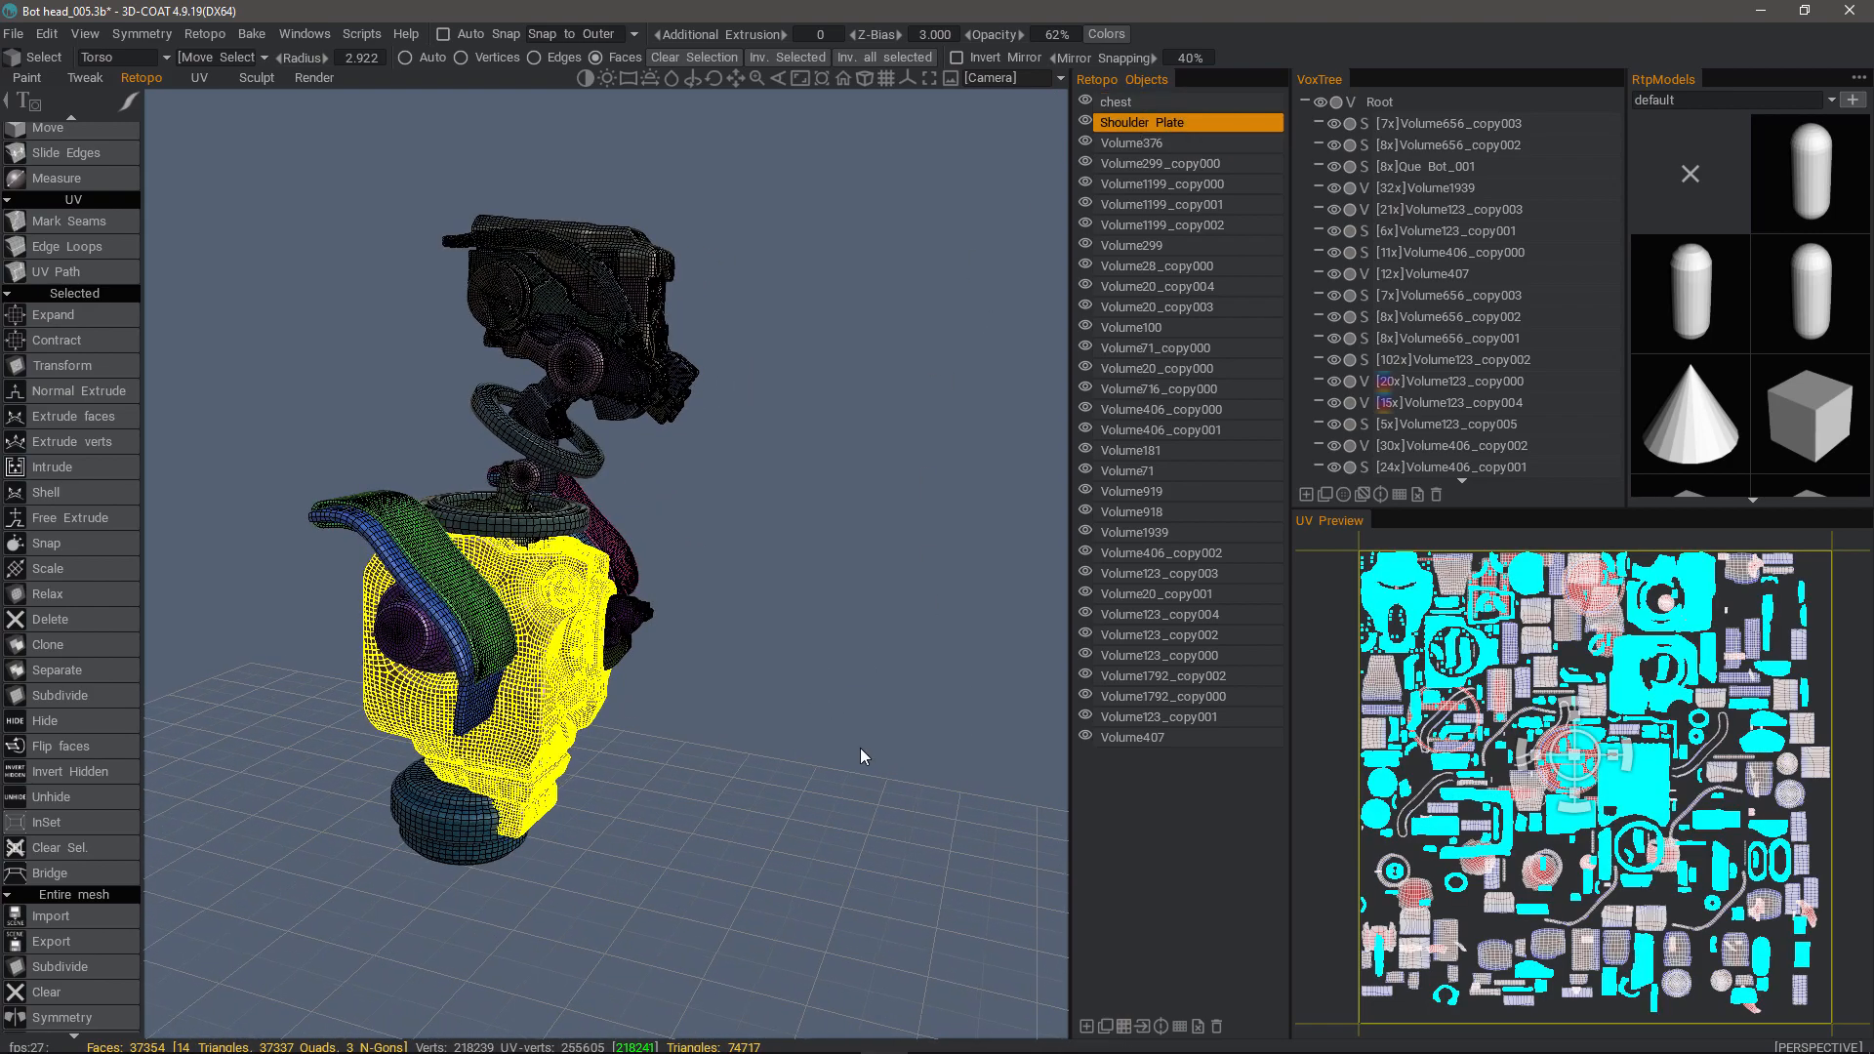
{"action": "left_click", "coordinate": [1123, 1027], "text": "shift"}
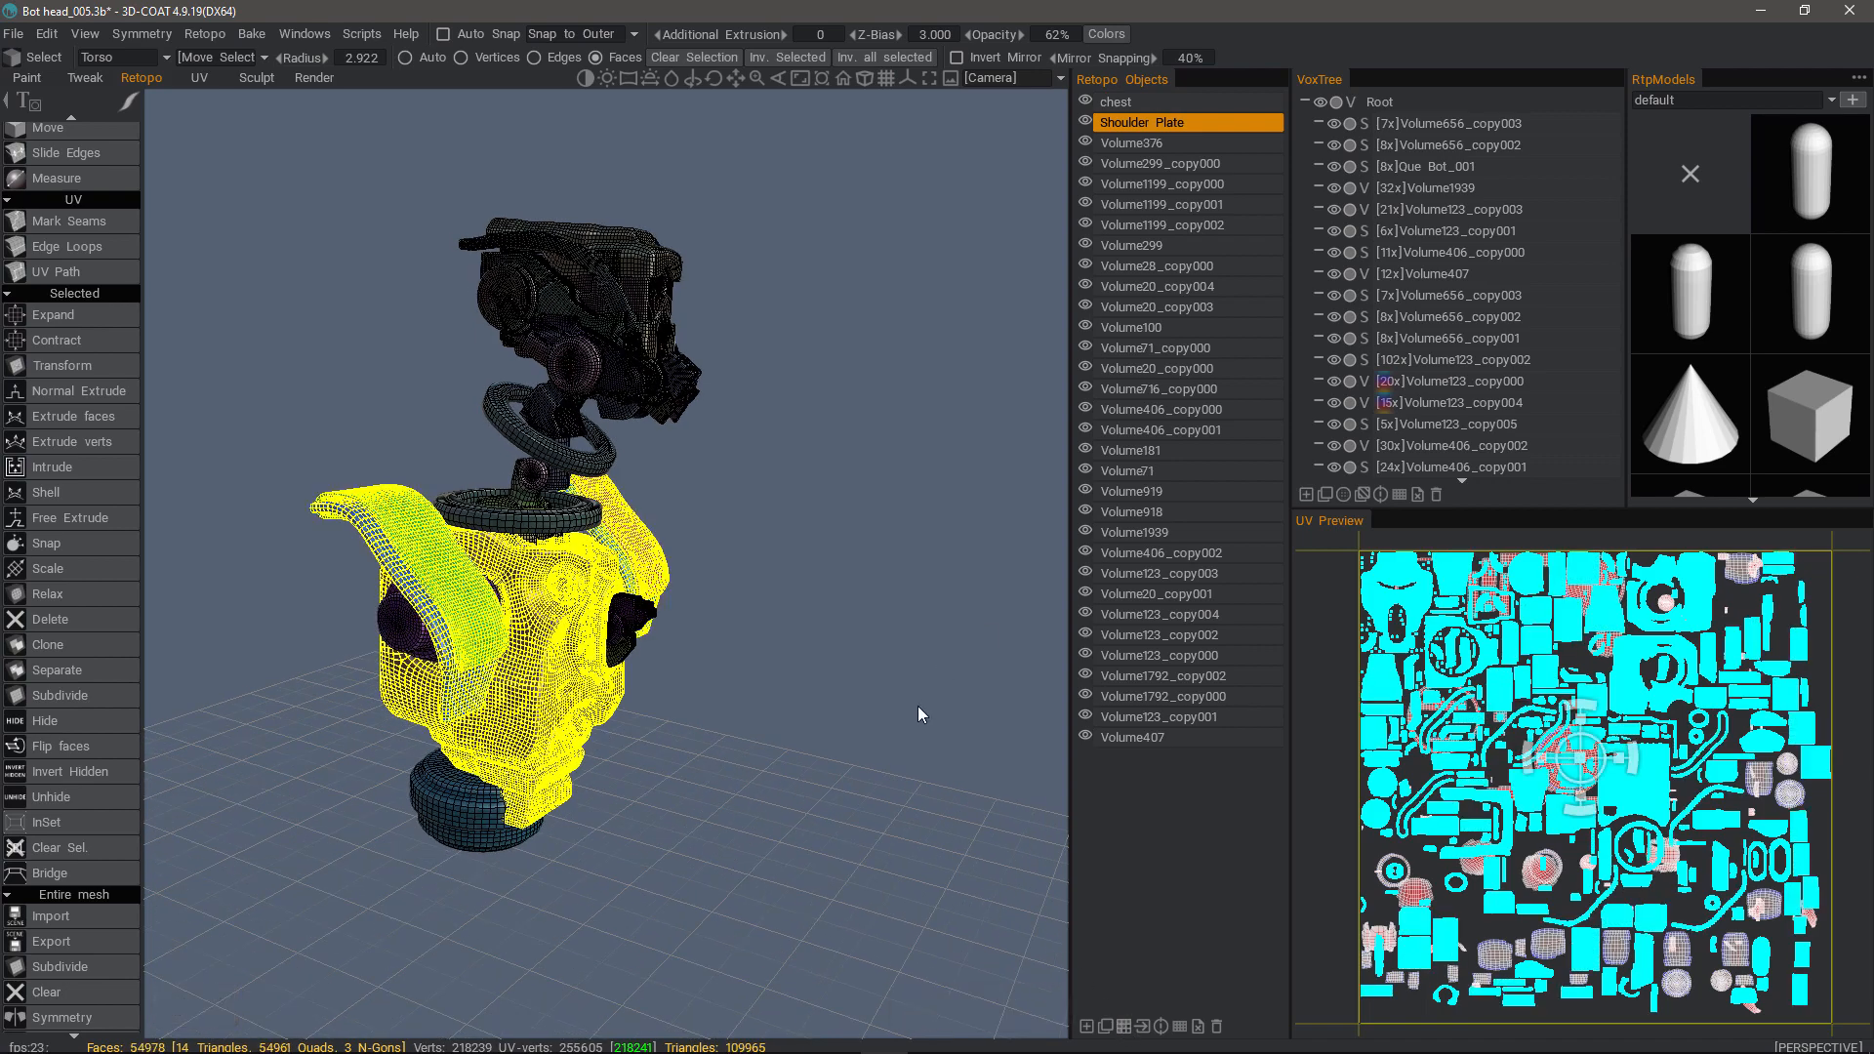
{"action": "left_click_drag", "start_coordinate": [918, 709], "coordinate": [389, 645]}
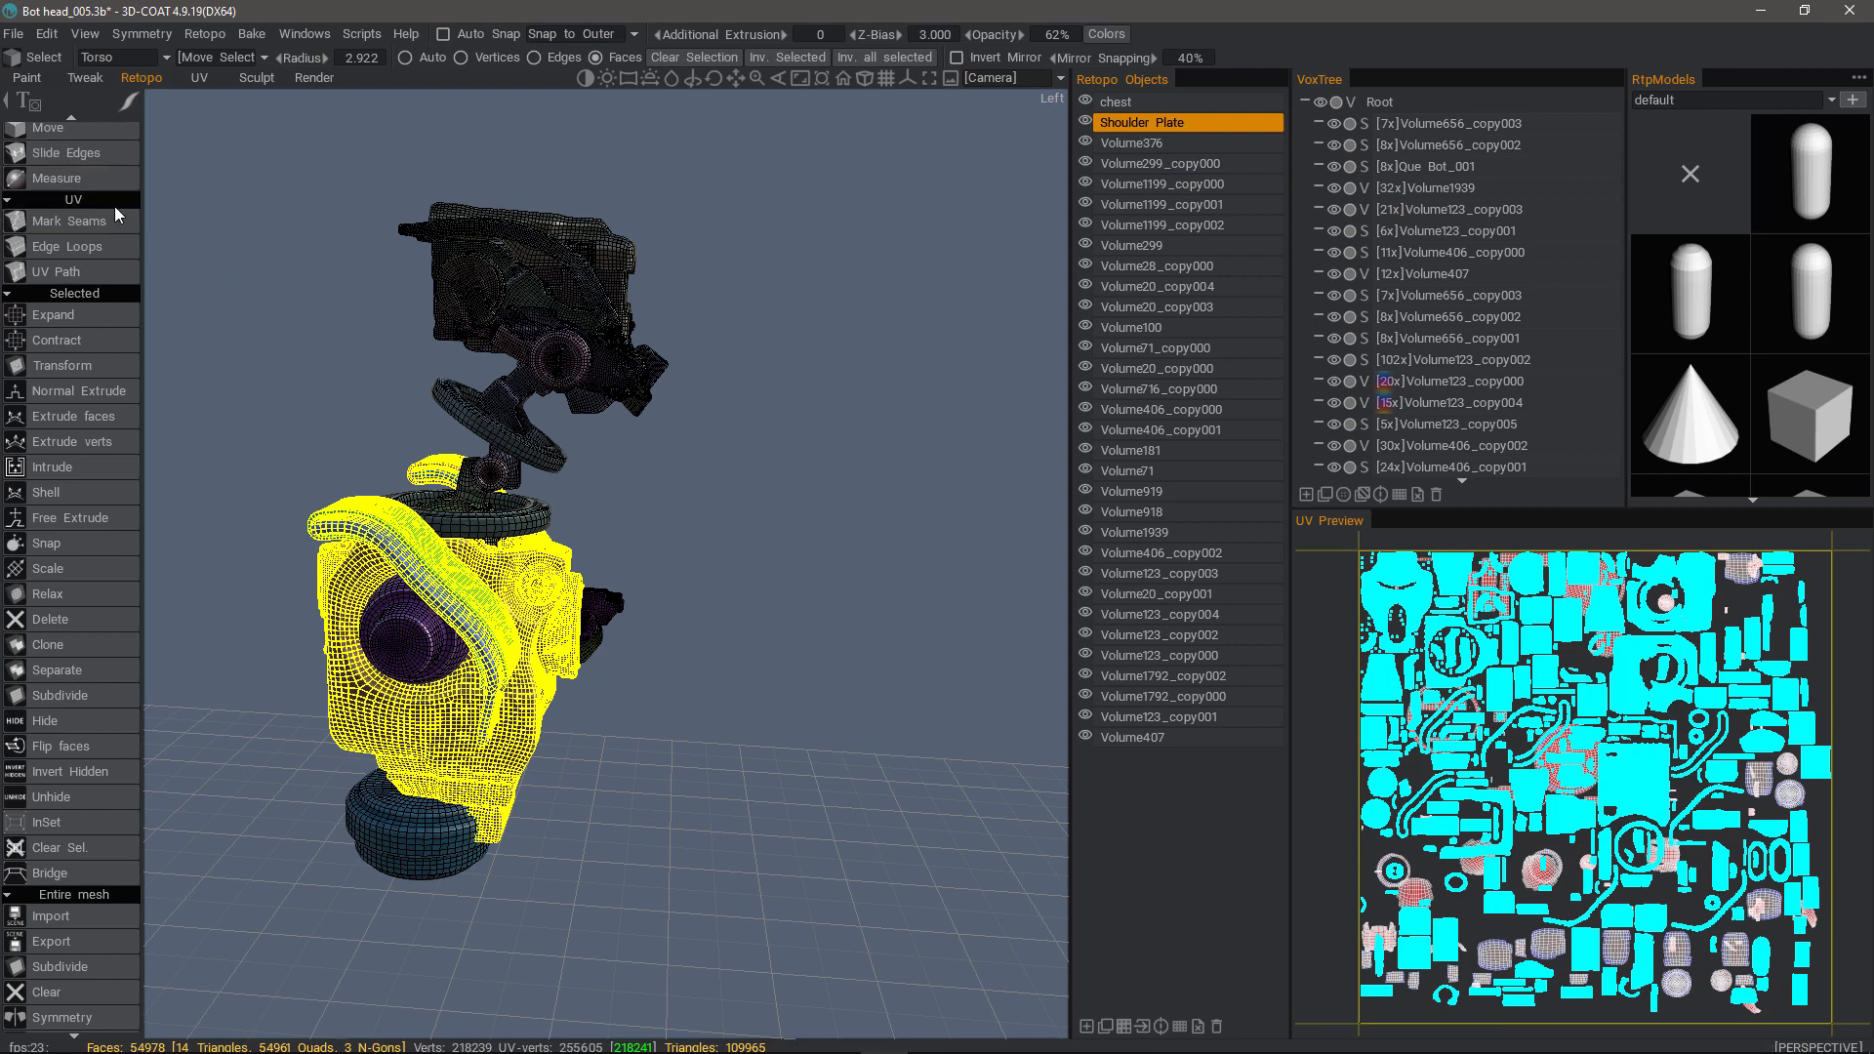
Step: Add the two round shoulder joints on either side of the chest to the face selection
{"action": "scroll", "coordinate": [77, 149], "scroll_direction": "up", "scroll_amount": 5}
{"action": "scroll", "coordinate": [98, 332], "scroll_direction": "up", "scroll_amount": 2}
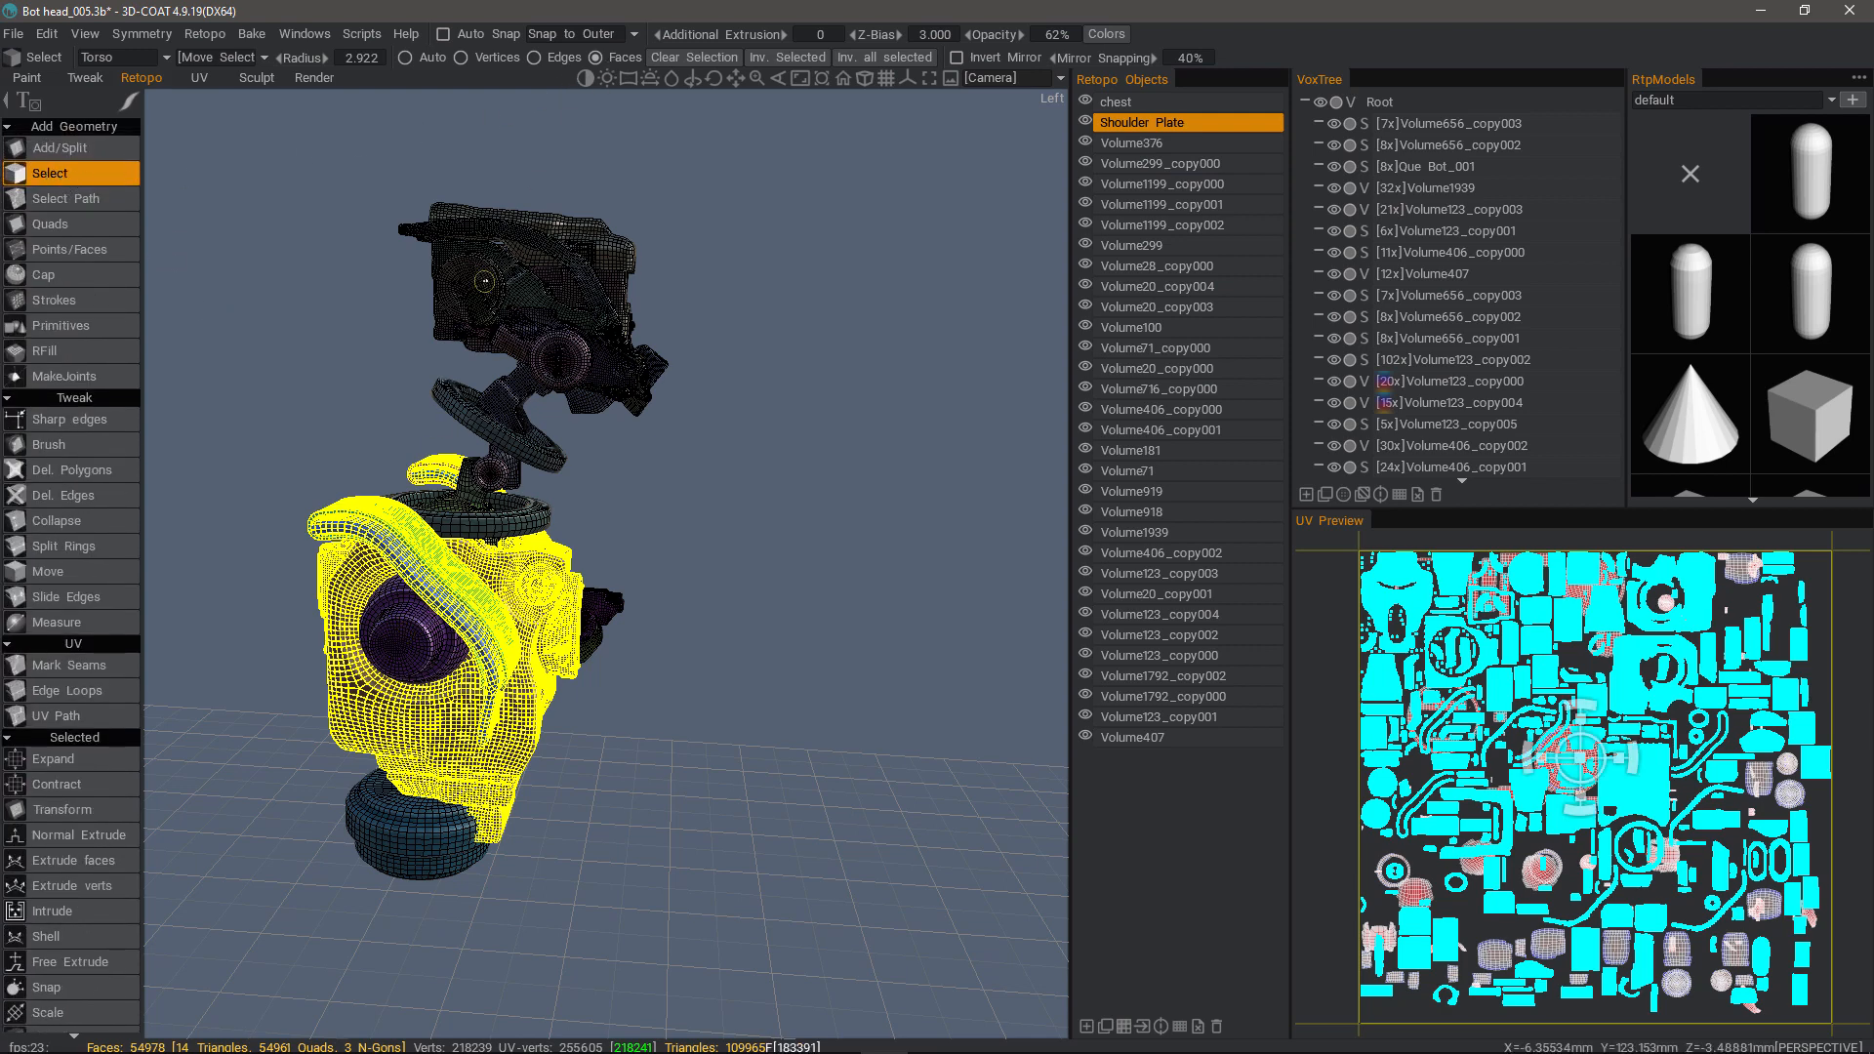
{"action": "left_click", "coordinate": [414, 646]}
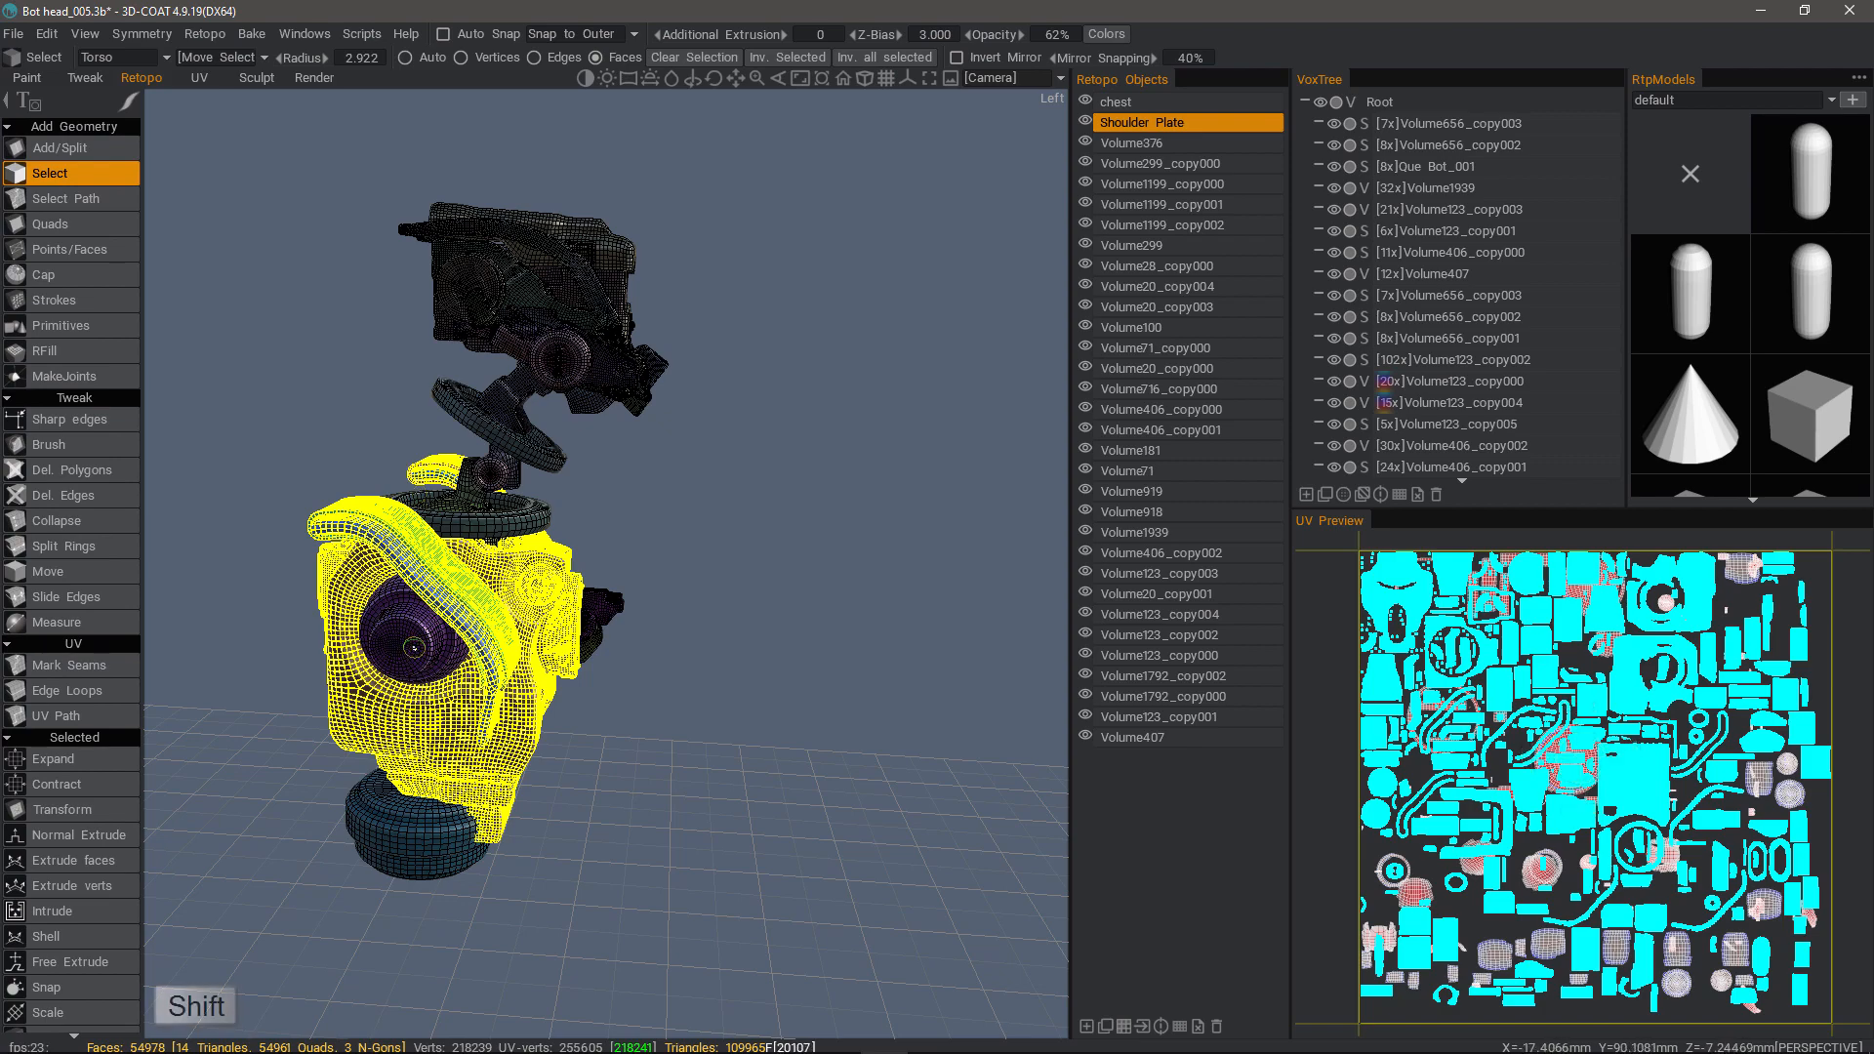
{"action": "left_click", "coordinate": [414, 646], "text": "shift"}
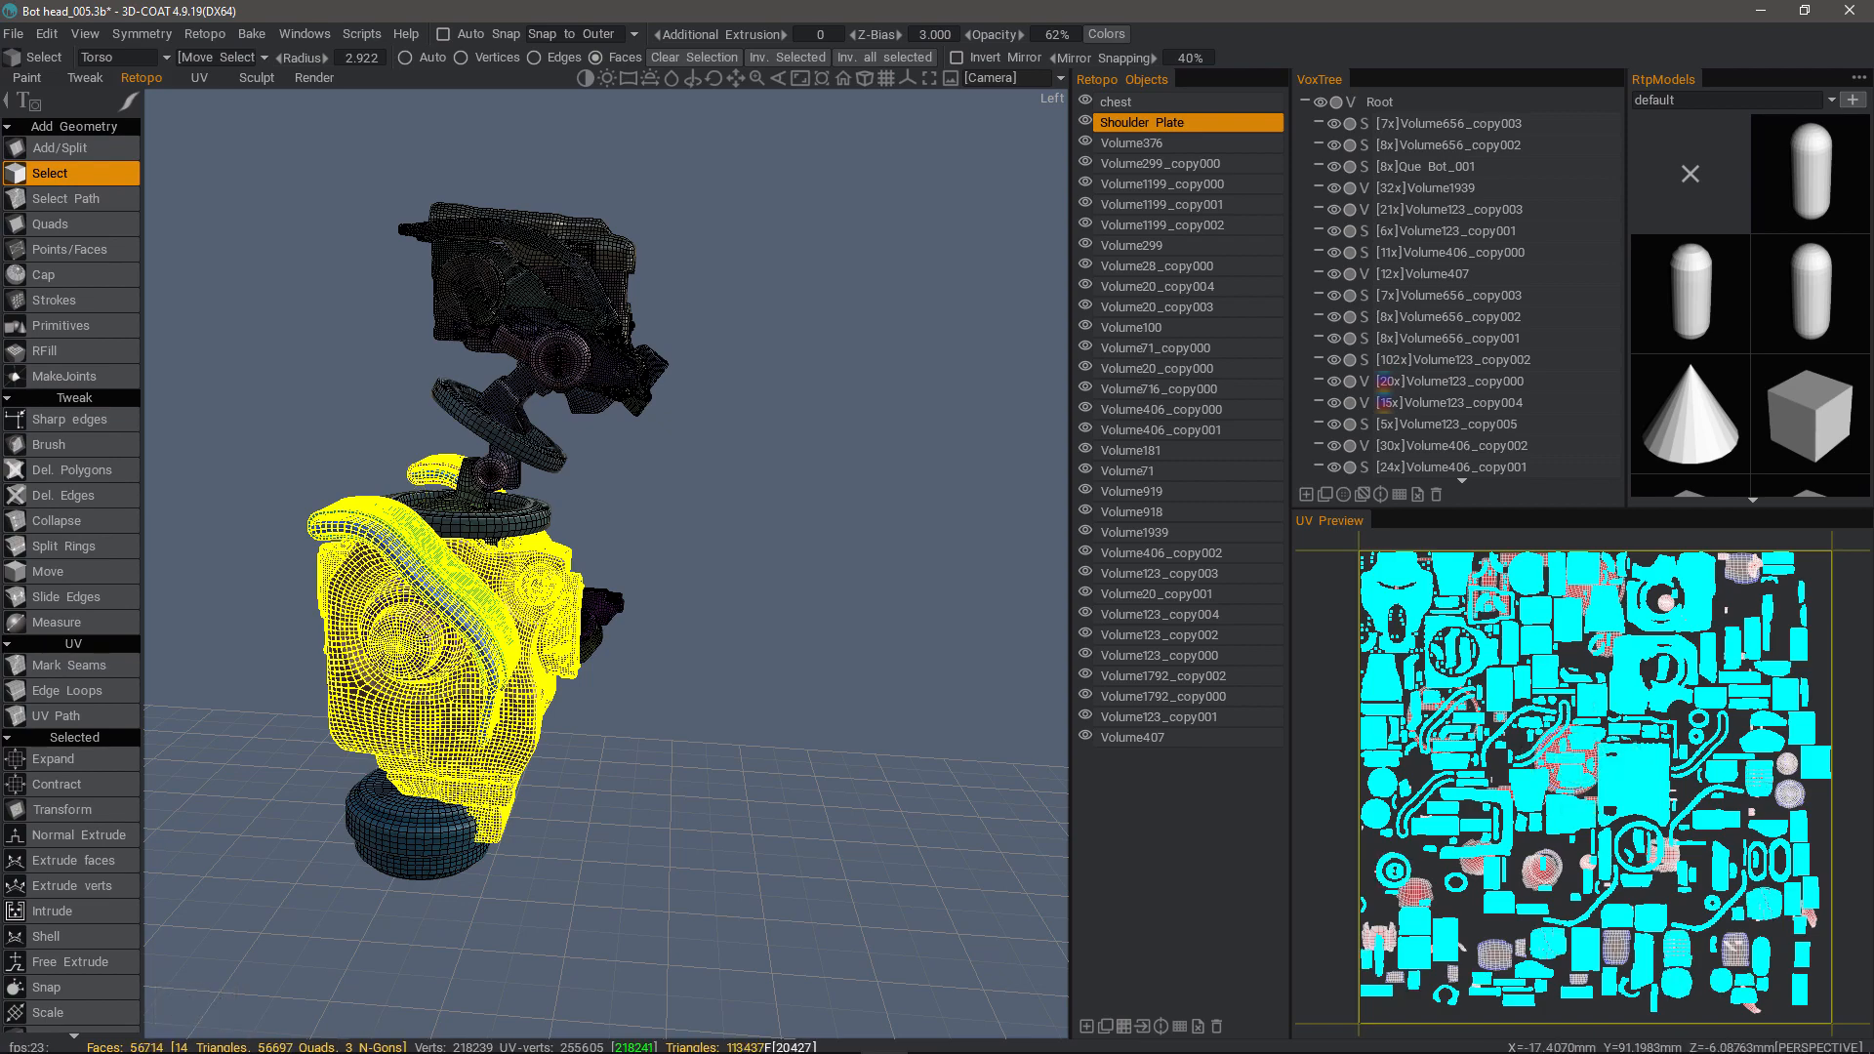
{"action": "left_click_drag", "start_coordinate": [447, 610], "coordinate": [712, 592], "text": "alt"}
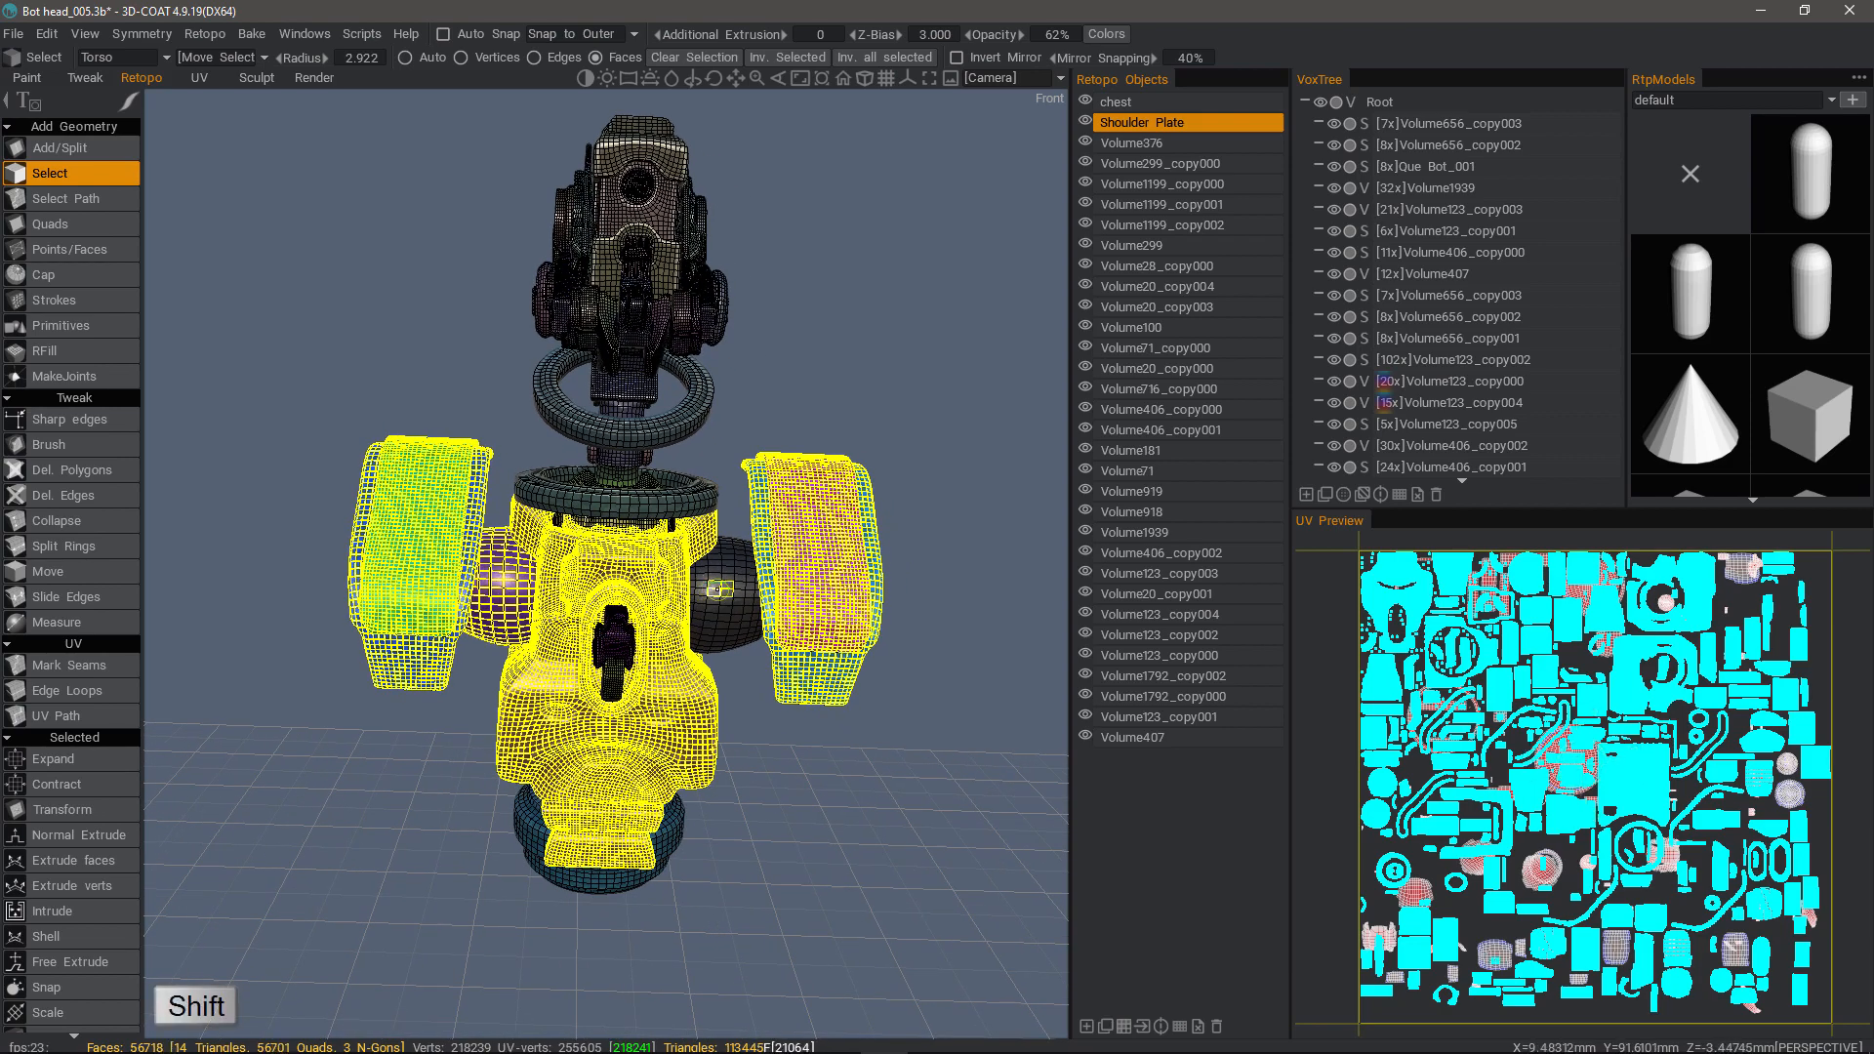
{"action": "left_click", "coordinate": [711, 591], "text": "shift"}
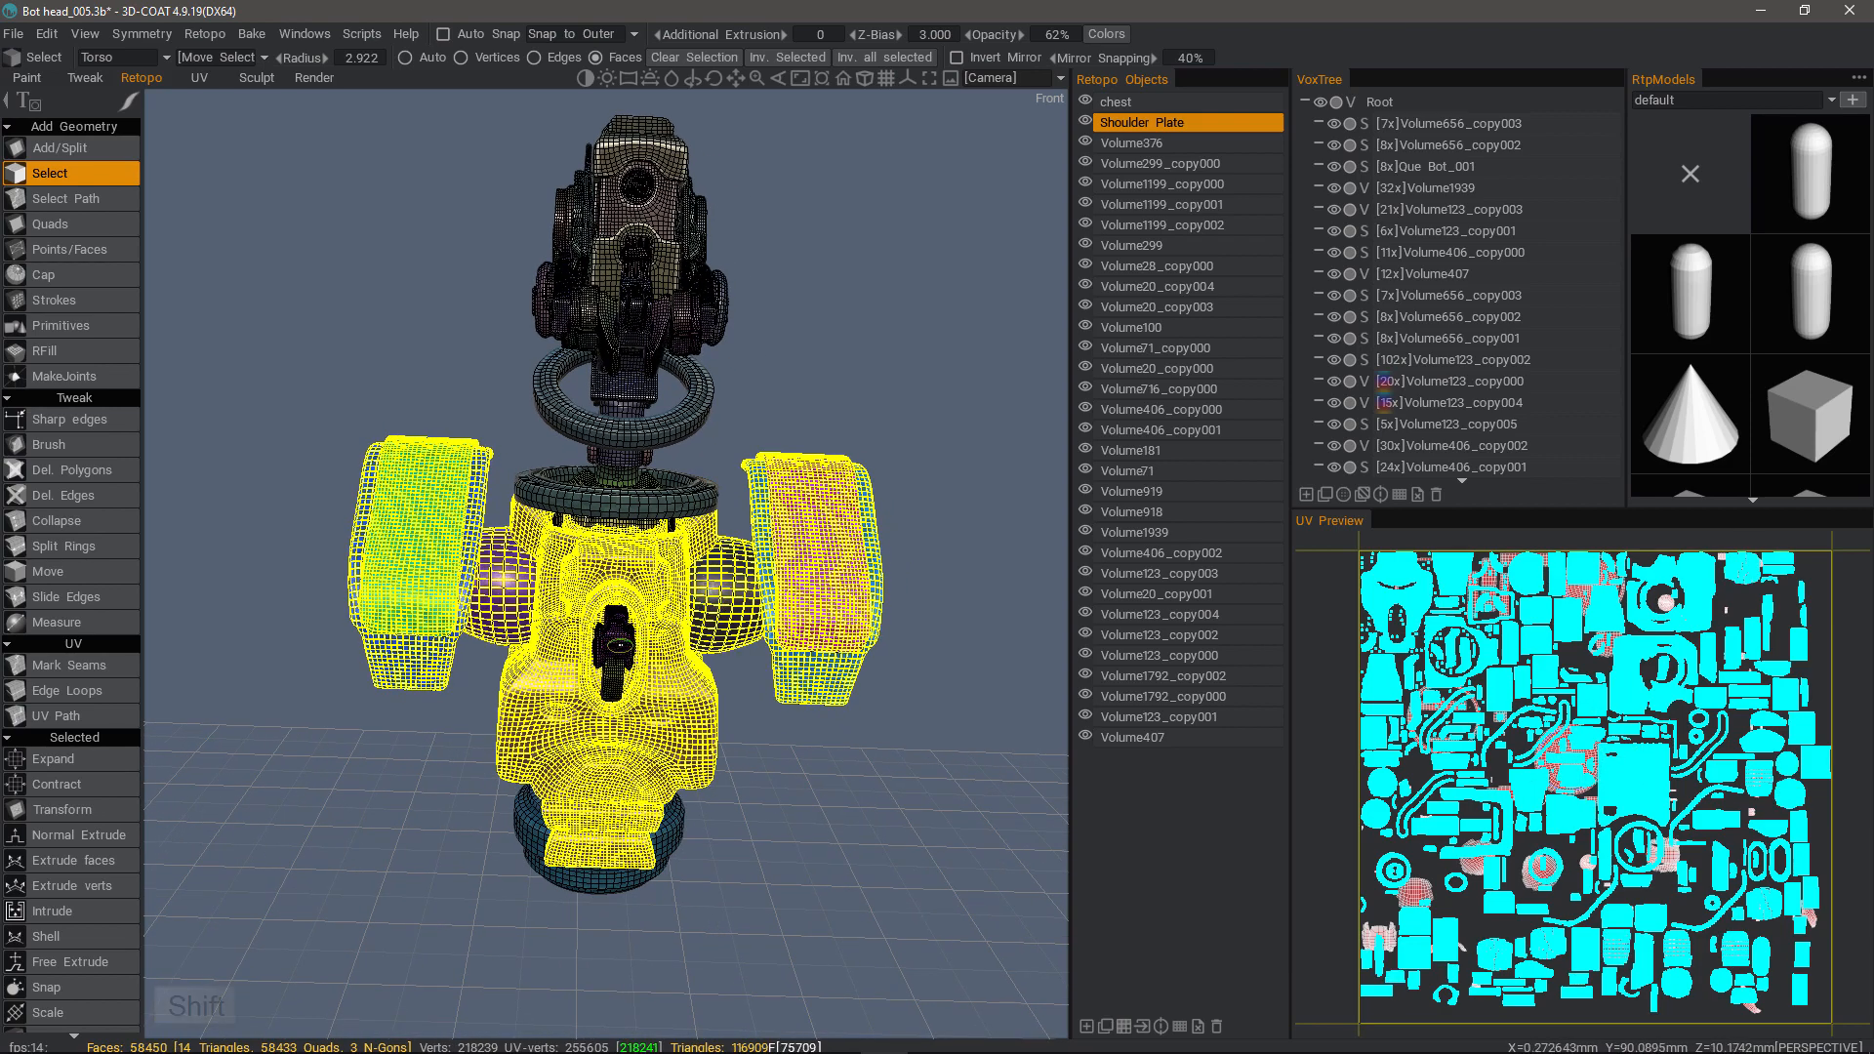
Step: Add the dark mechanical pieces at the front centre of the chest to the face selection
{"action": "left_click", "coordinate": [621, 646], "text": "shift"}
{"action": "left_click", "coordinate": [615, 639], "text": "shift"}
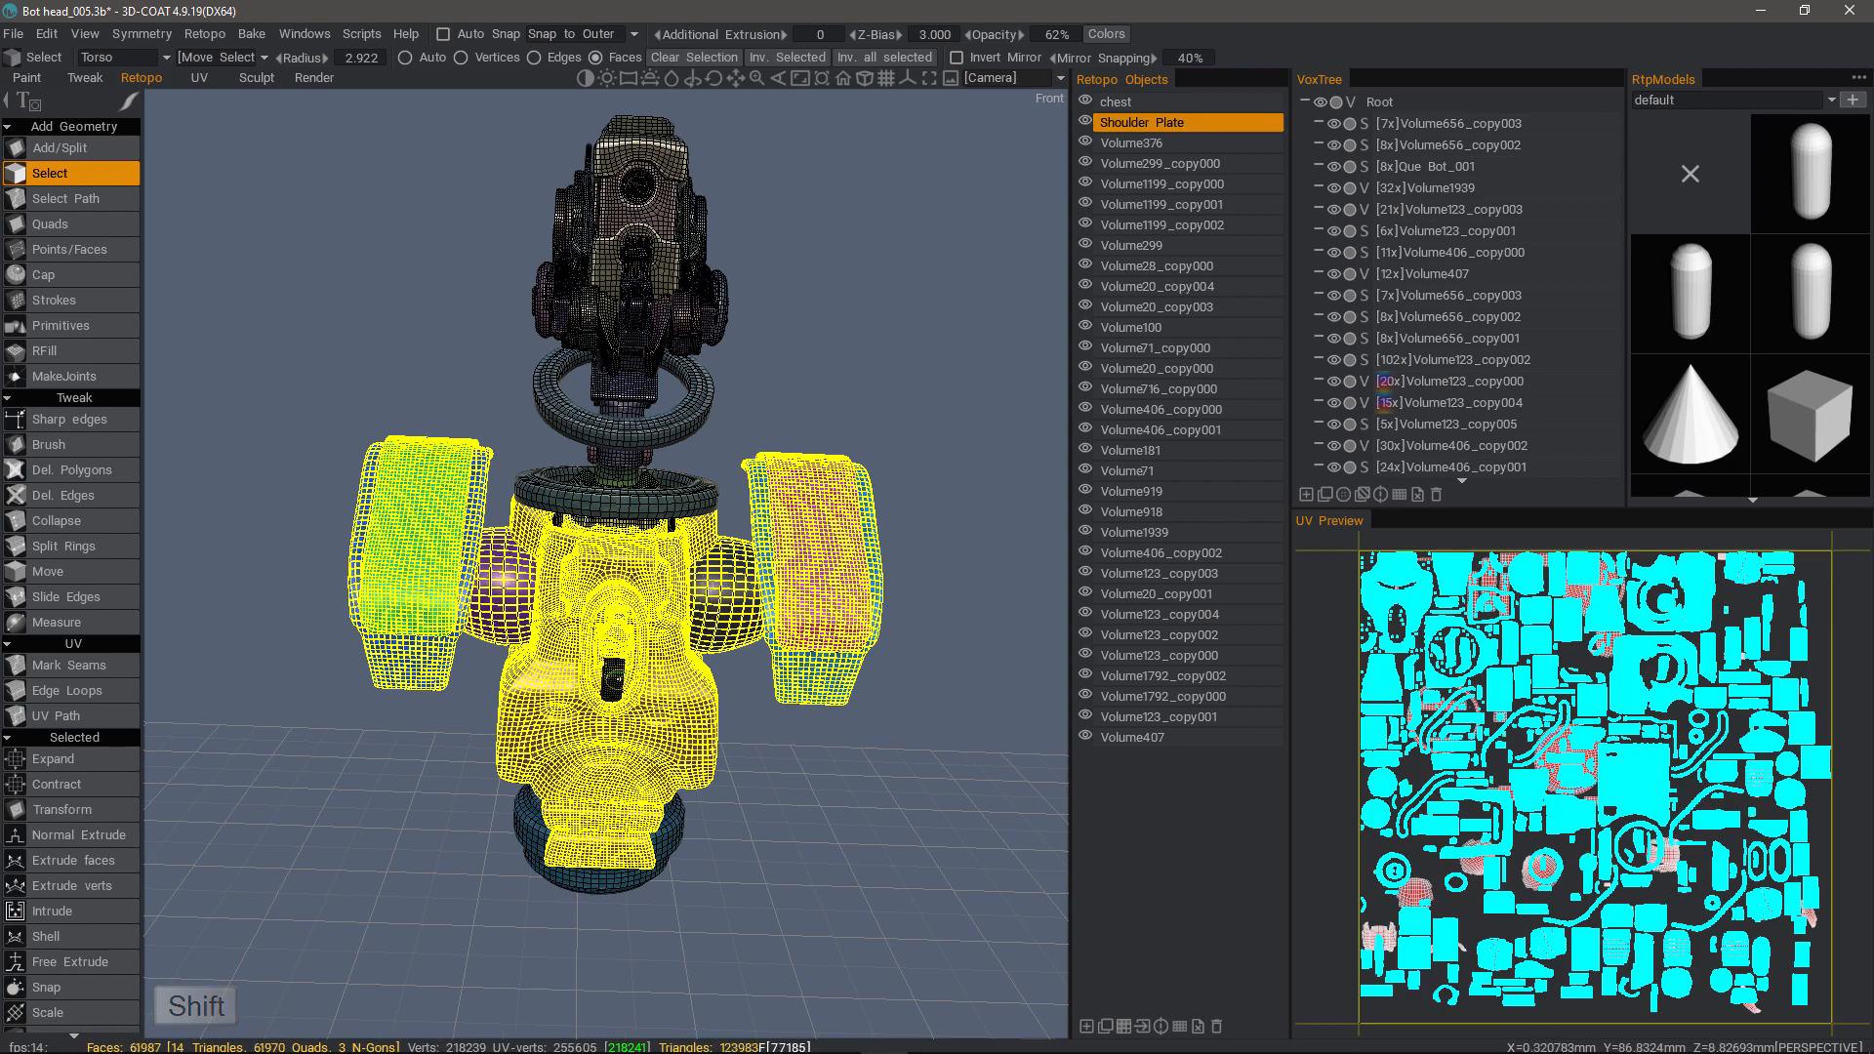
{"action": "left_click", "coordinate": [613, 681], "text": "shift"}
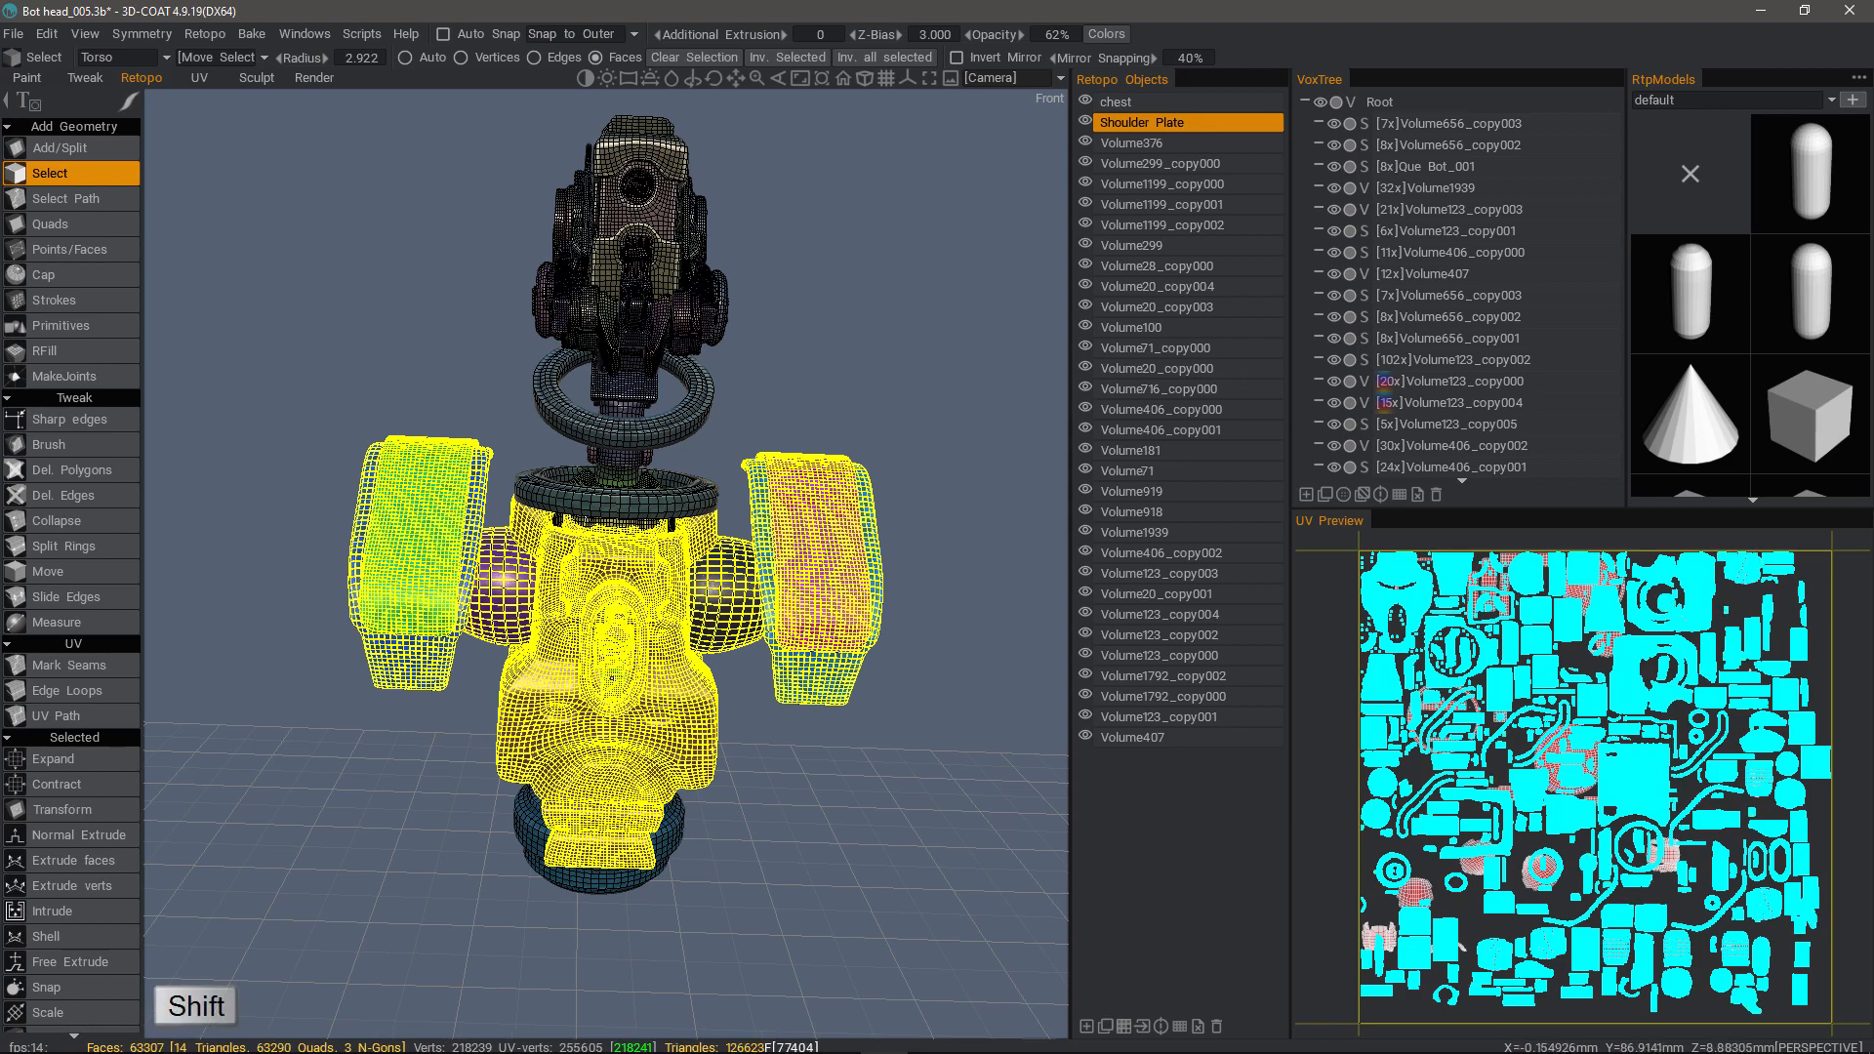
{"action": "left_click_drag", "start_coordinate": [428, 767], "coordinate": [400, 761]}
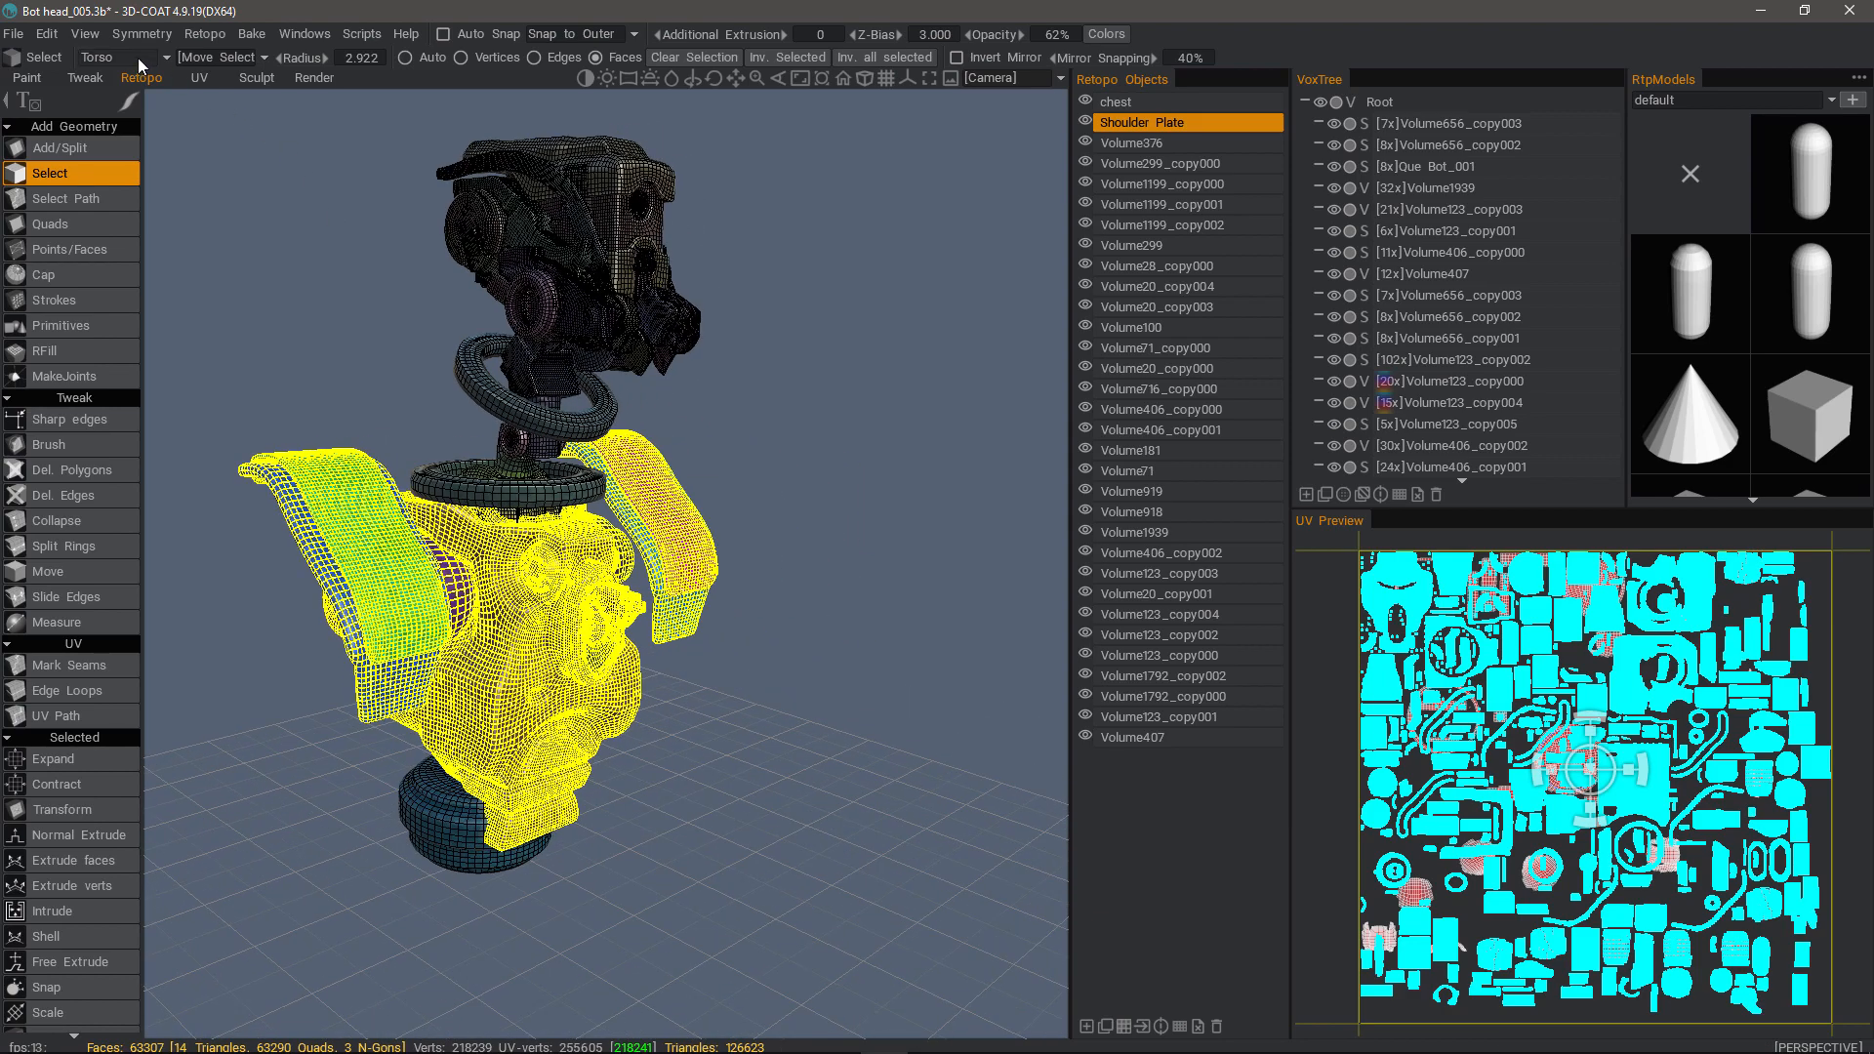
Step: Check the list of available UV sets and clear the face selection
{"action": "left_click", "coordinate": [138, 57]}
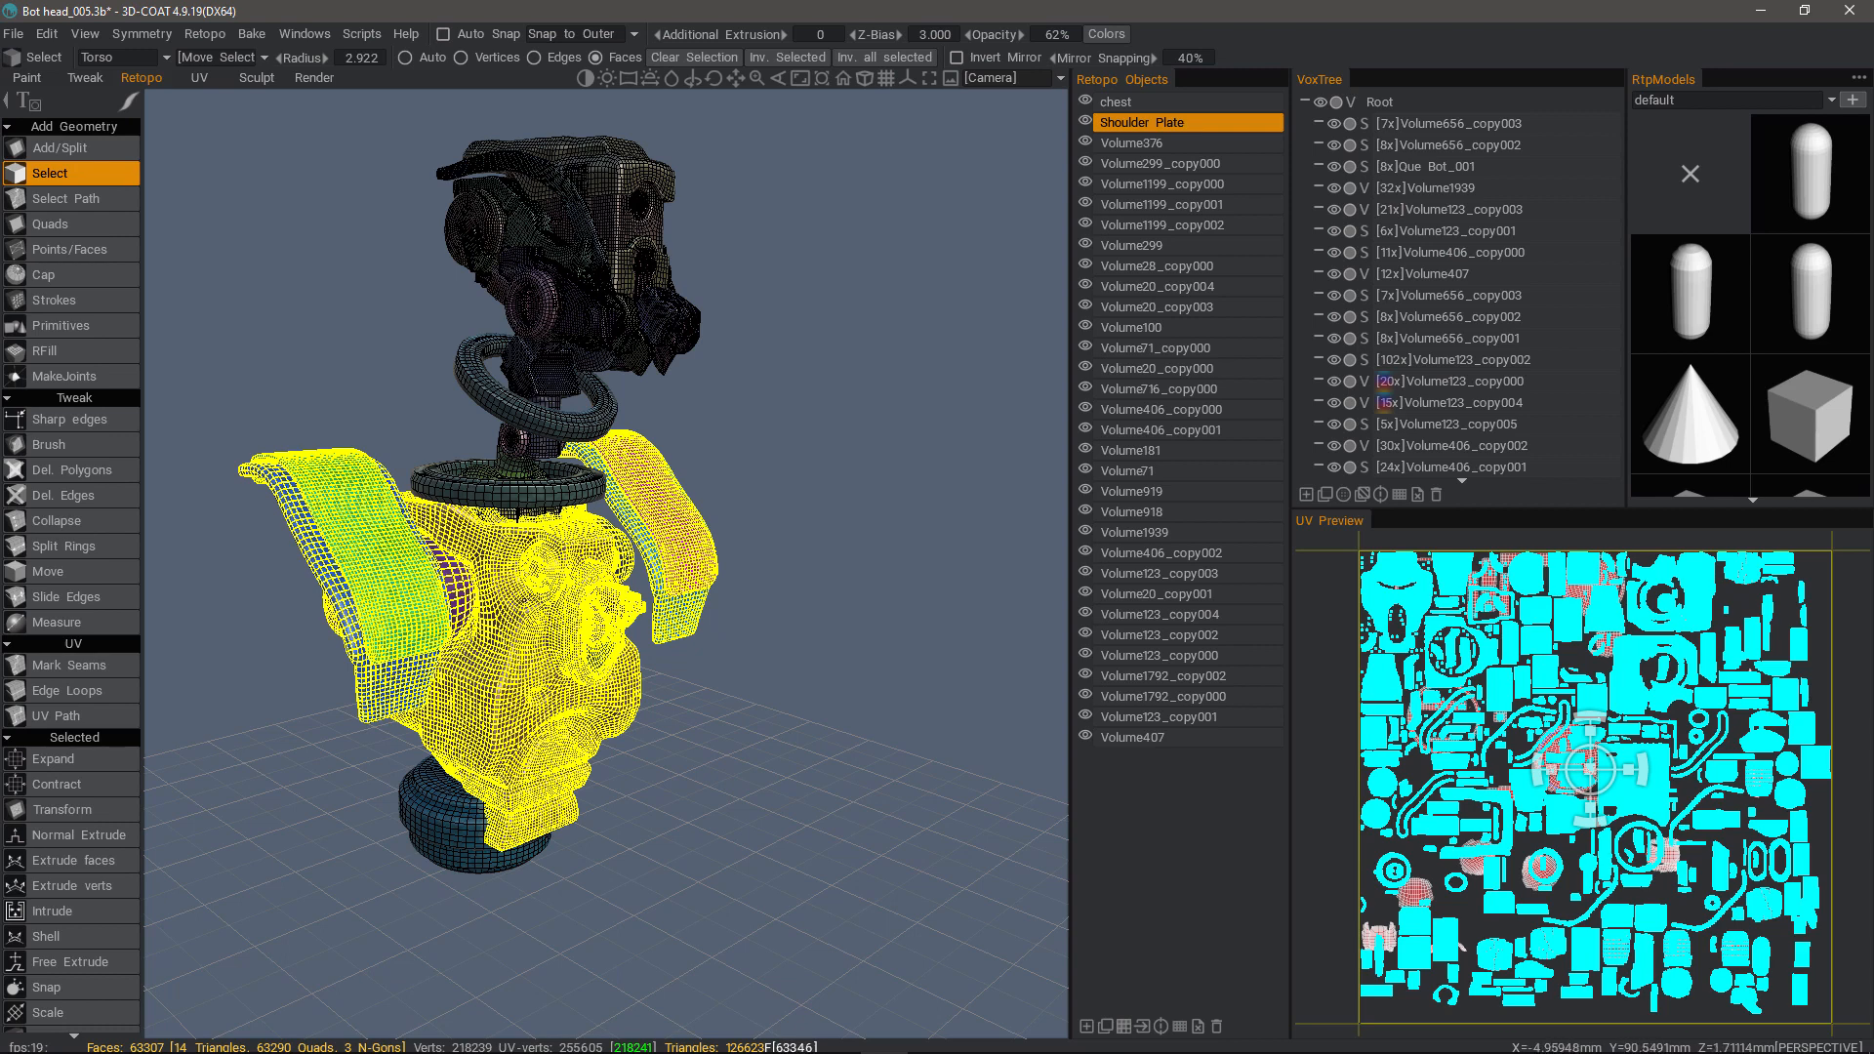
{"action": "left_click", "coordinate": [165, 57]}
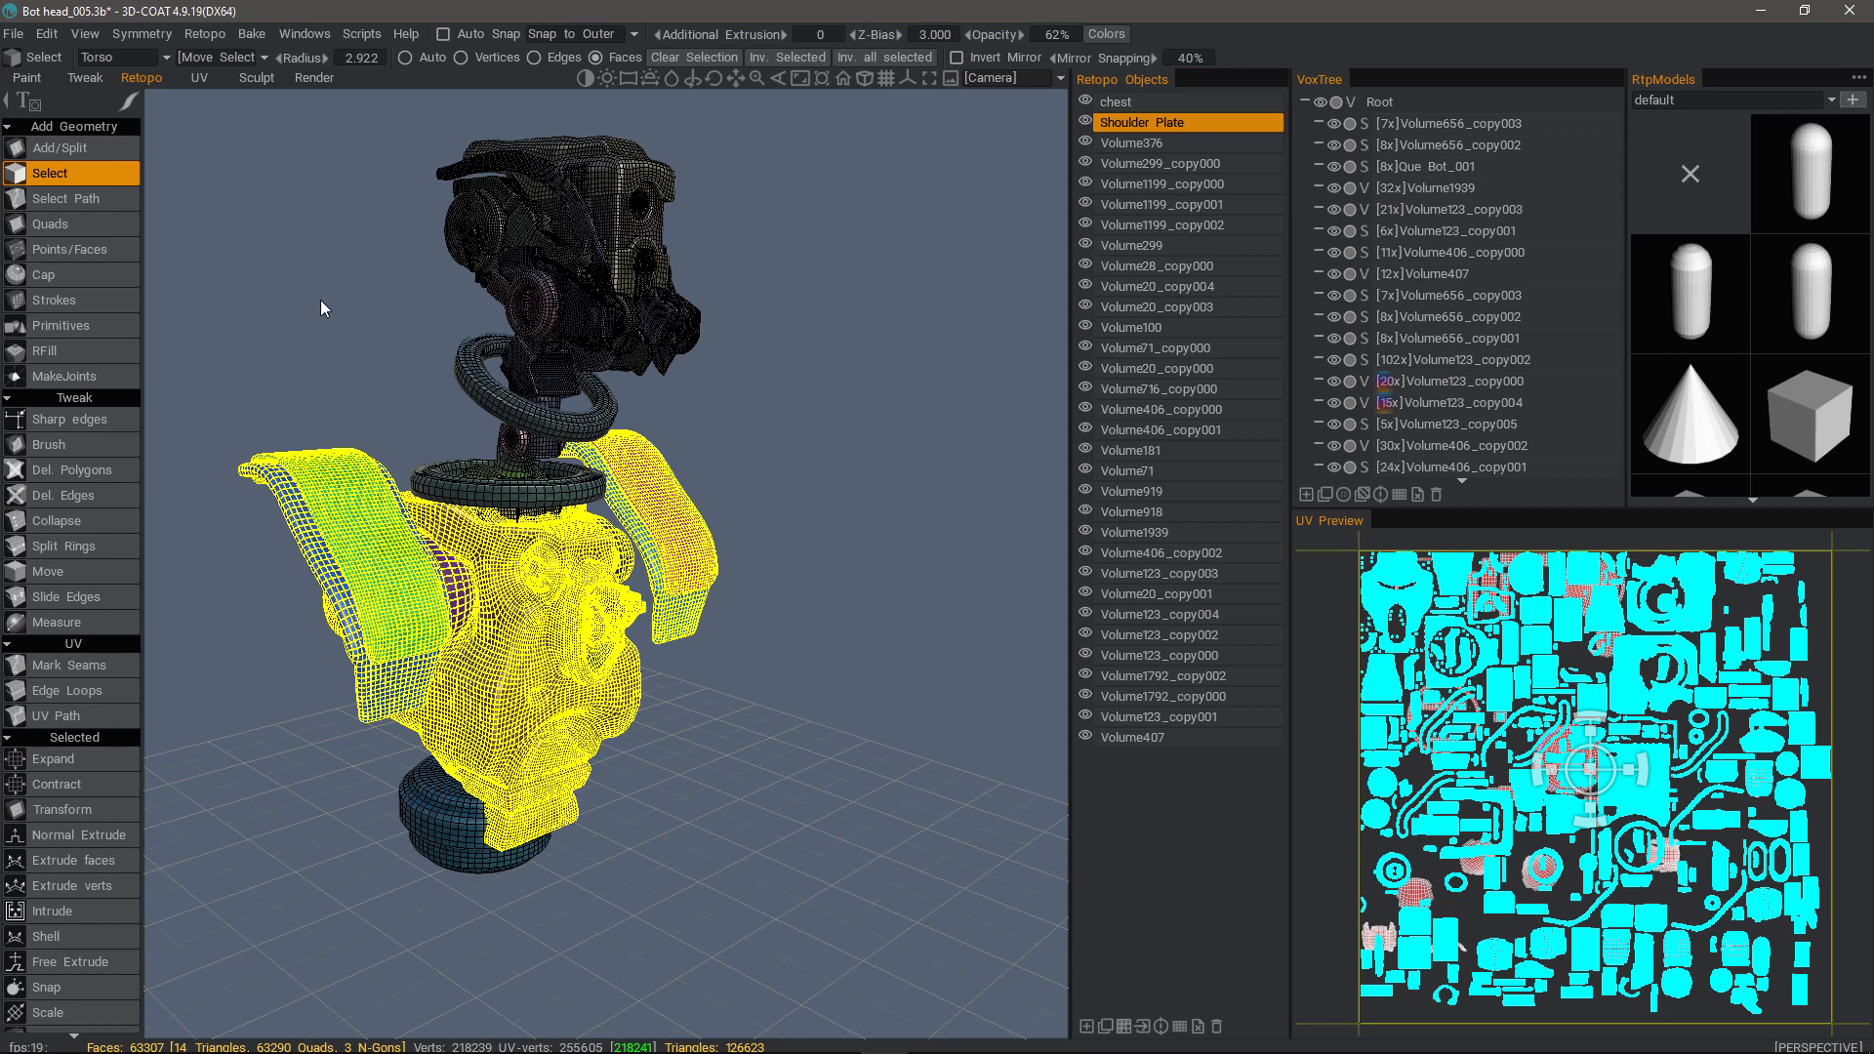
{"action": "key", "text": "Escape"}
{"action": "left_click_drag", "start_coordinate": [291, 313], "coordinate": [305, 321]}
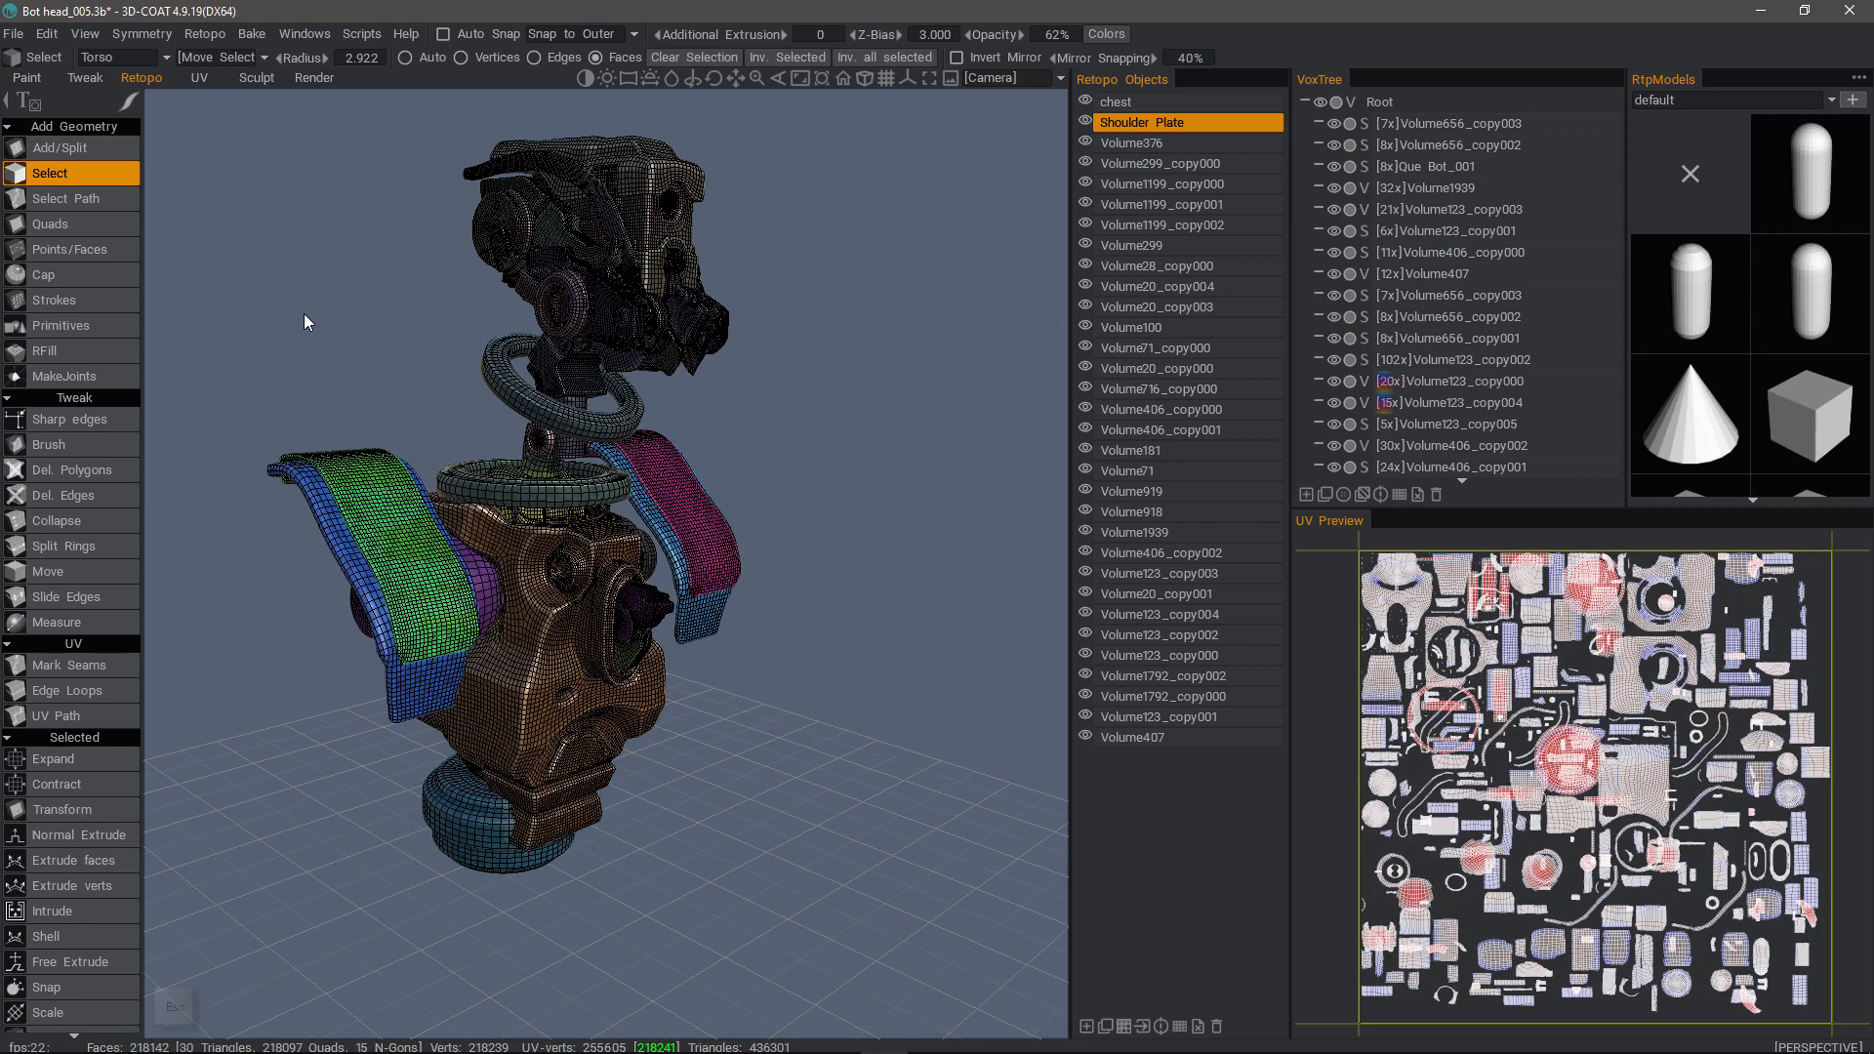
Step: Activate Mark Seams and automatically unwrap the Torso UV set with AutoMap
{"action": "left_click", "coordinate": [104, 665]}
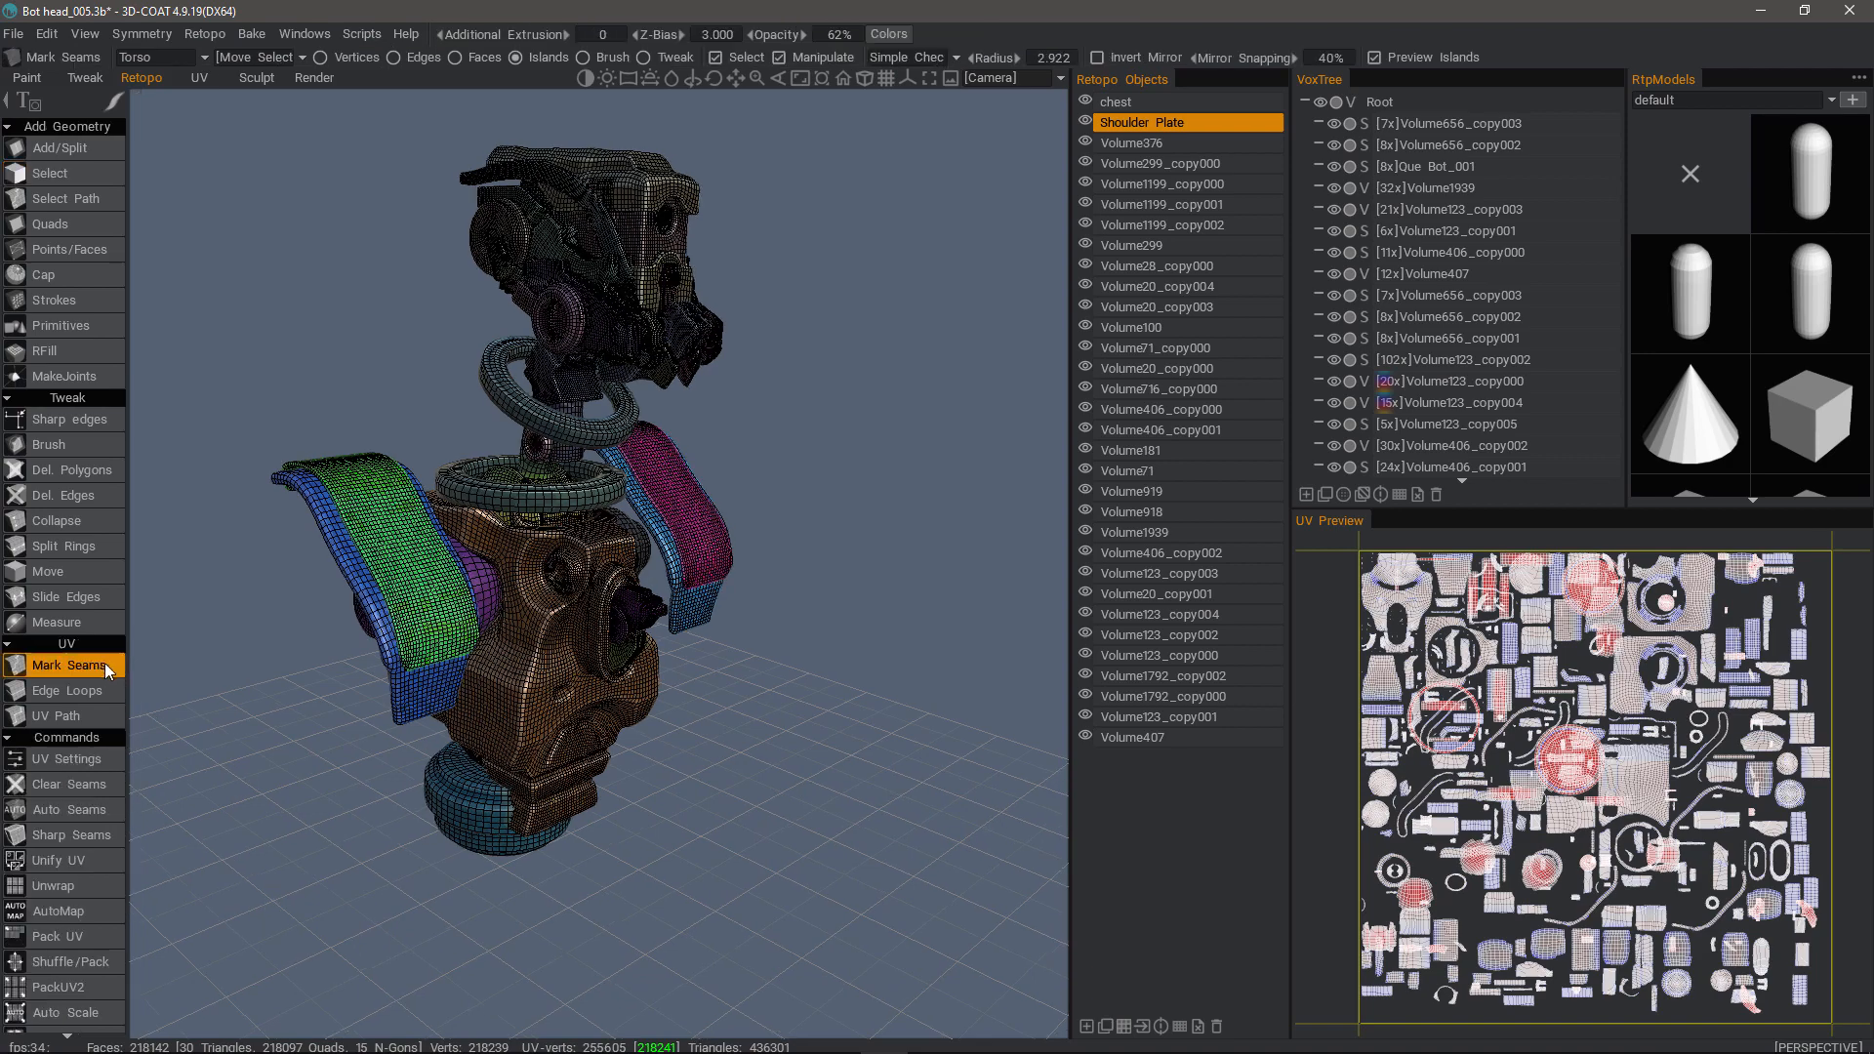
{"action": "left_click_drag", "start_coordinate": [236, 393], "coordinate": [137, 859]}
{"action": "scroll", "coordinate": [88, 781], "scroll_direction": "down", "scroll_amount": 2}
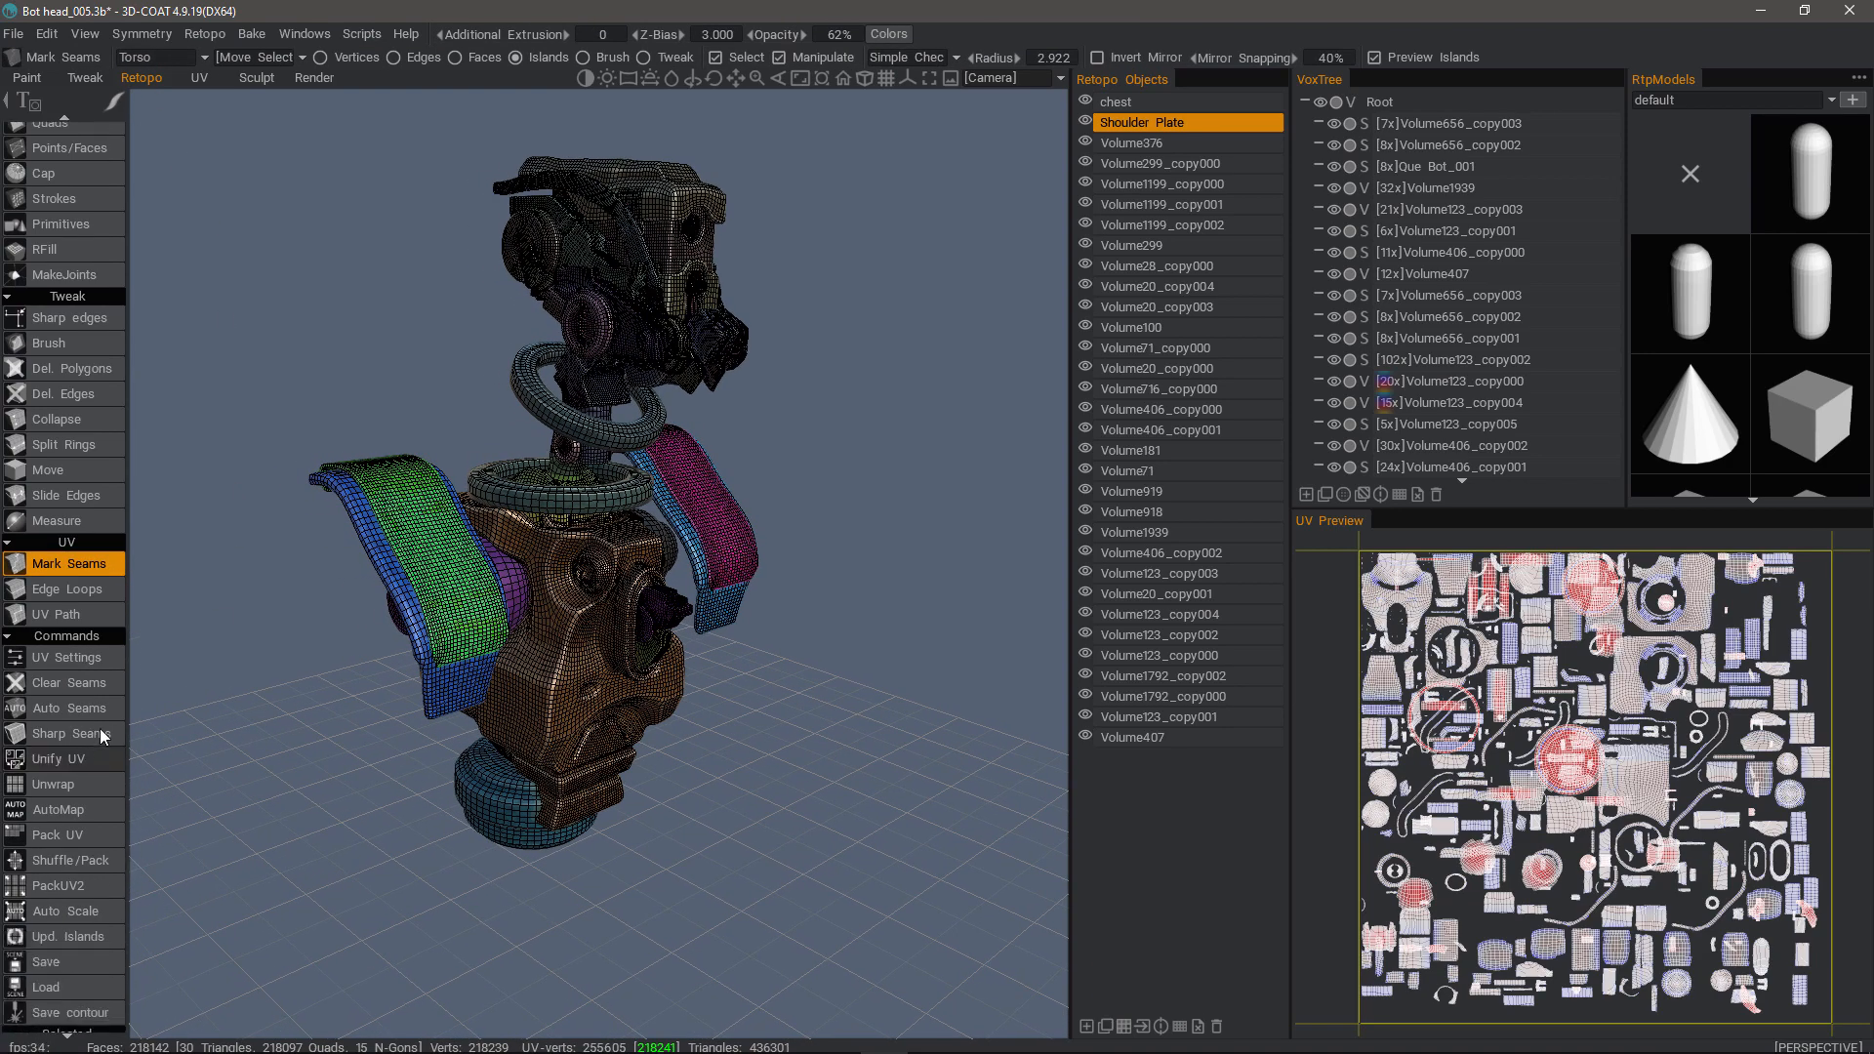
{"action": "scroll", "coordinate": [100, 728], "scroll_direction": "down", "scroll_amount": 1}
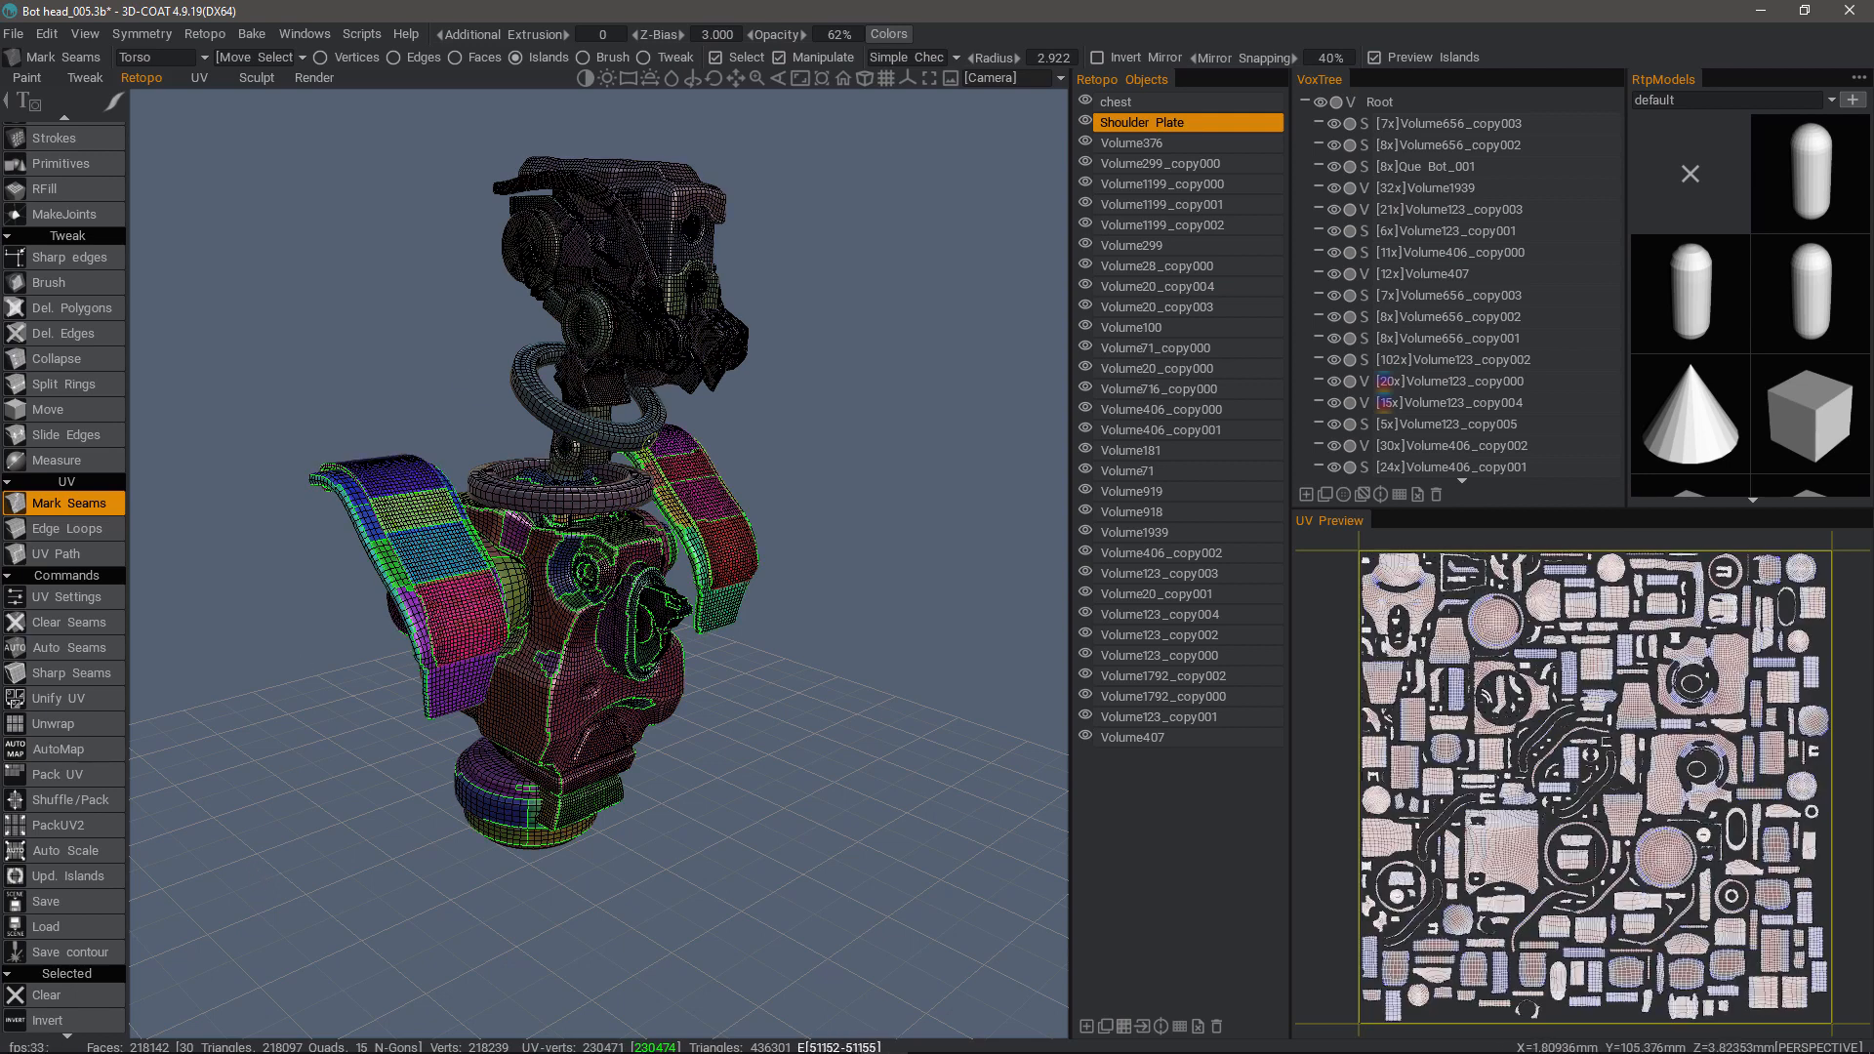
Step: Switch to the Head UV set and automatically unwrap it with AutoMap
{"action": "left_click", "coordinate": [167, 57]}
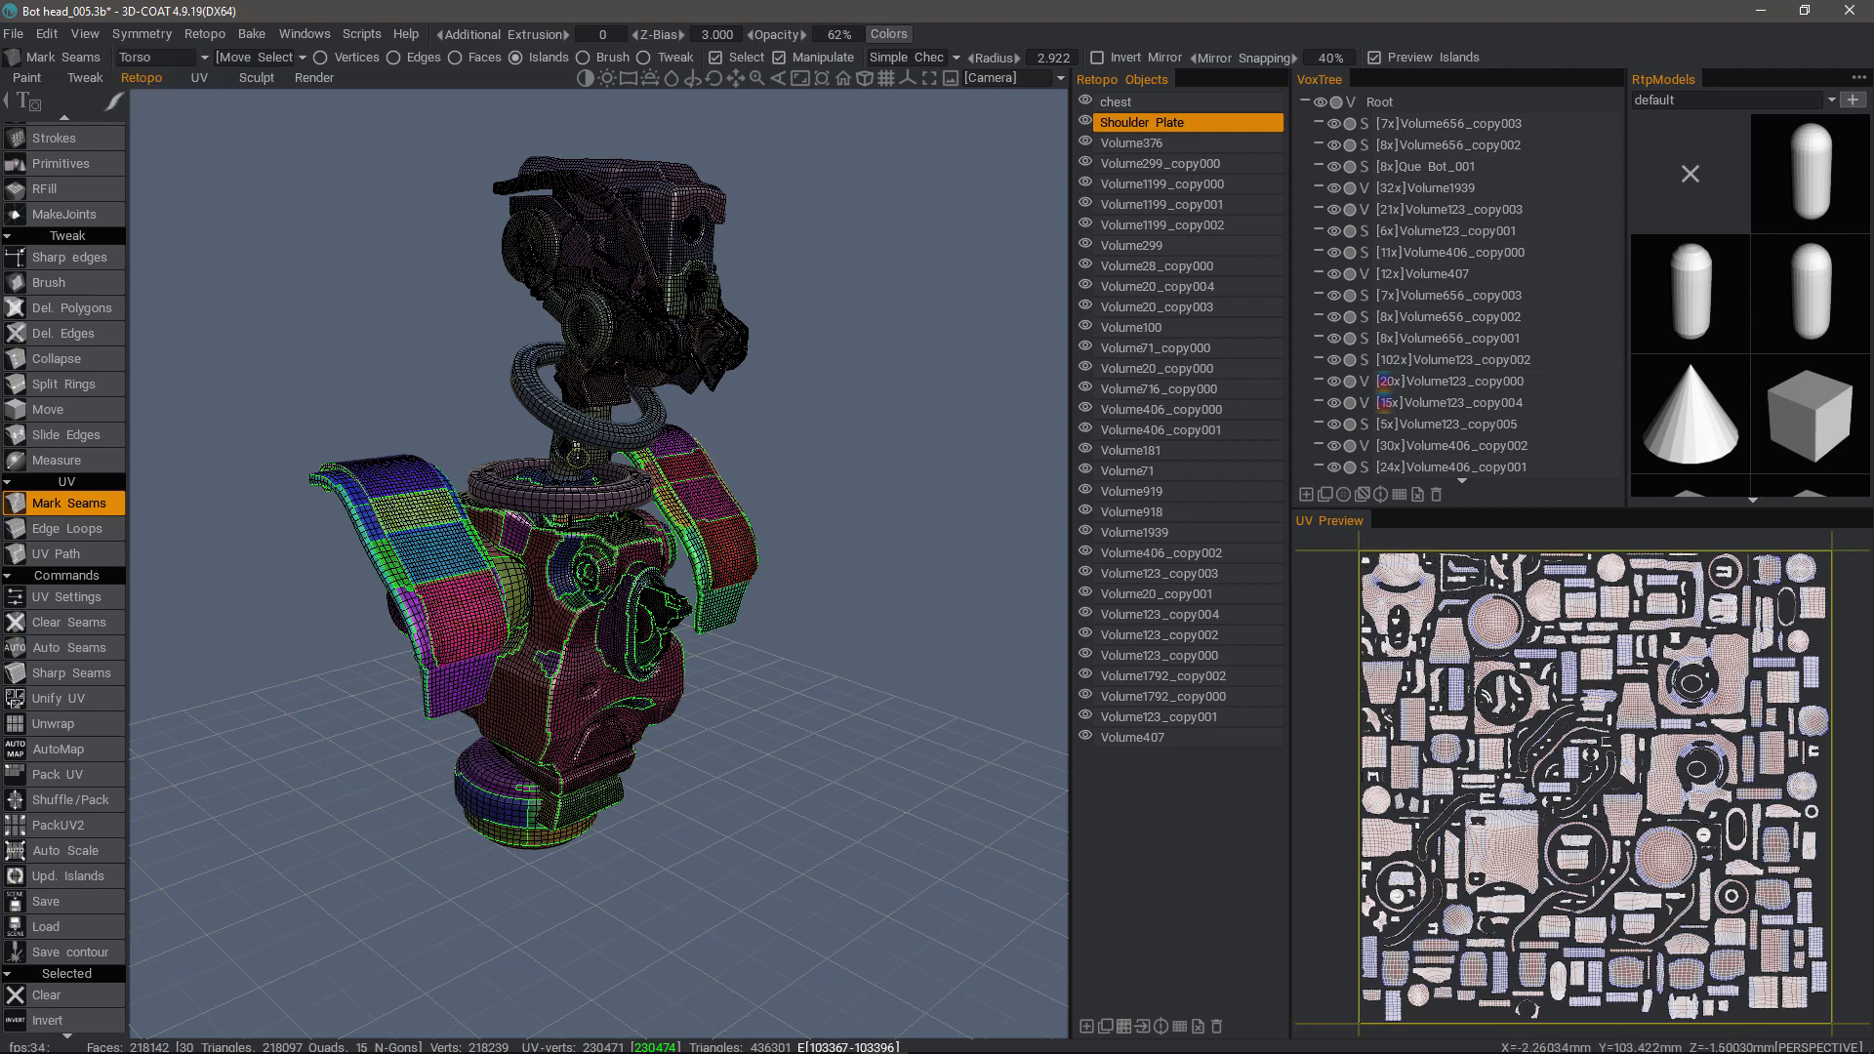
{"action": "left_click_drag", "start_coordinate": [578, 457], "coordinate": [580, 347], "text": "alt"}
{"action": "left_click_drag", "start_coordinate": [383, 404], "coordinate": [310, 416], "text": "alt"}
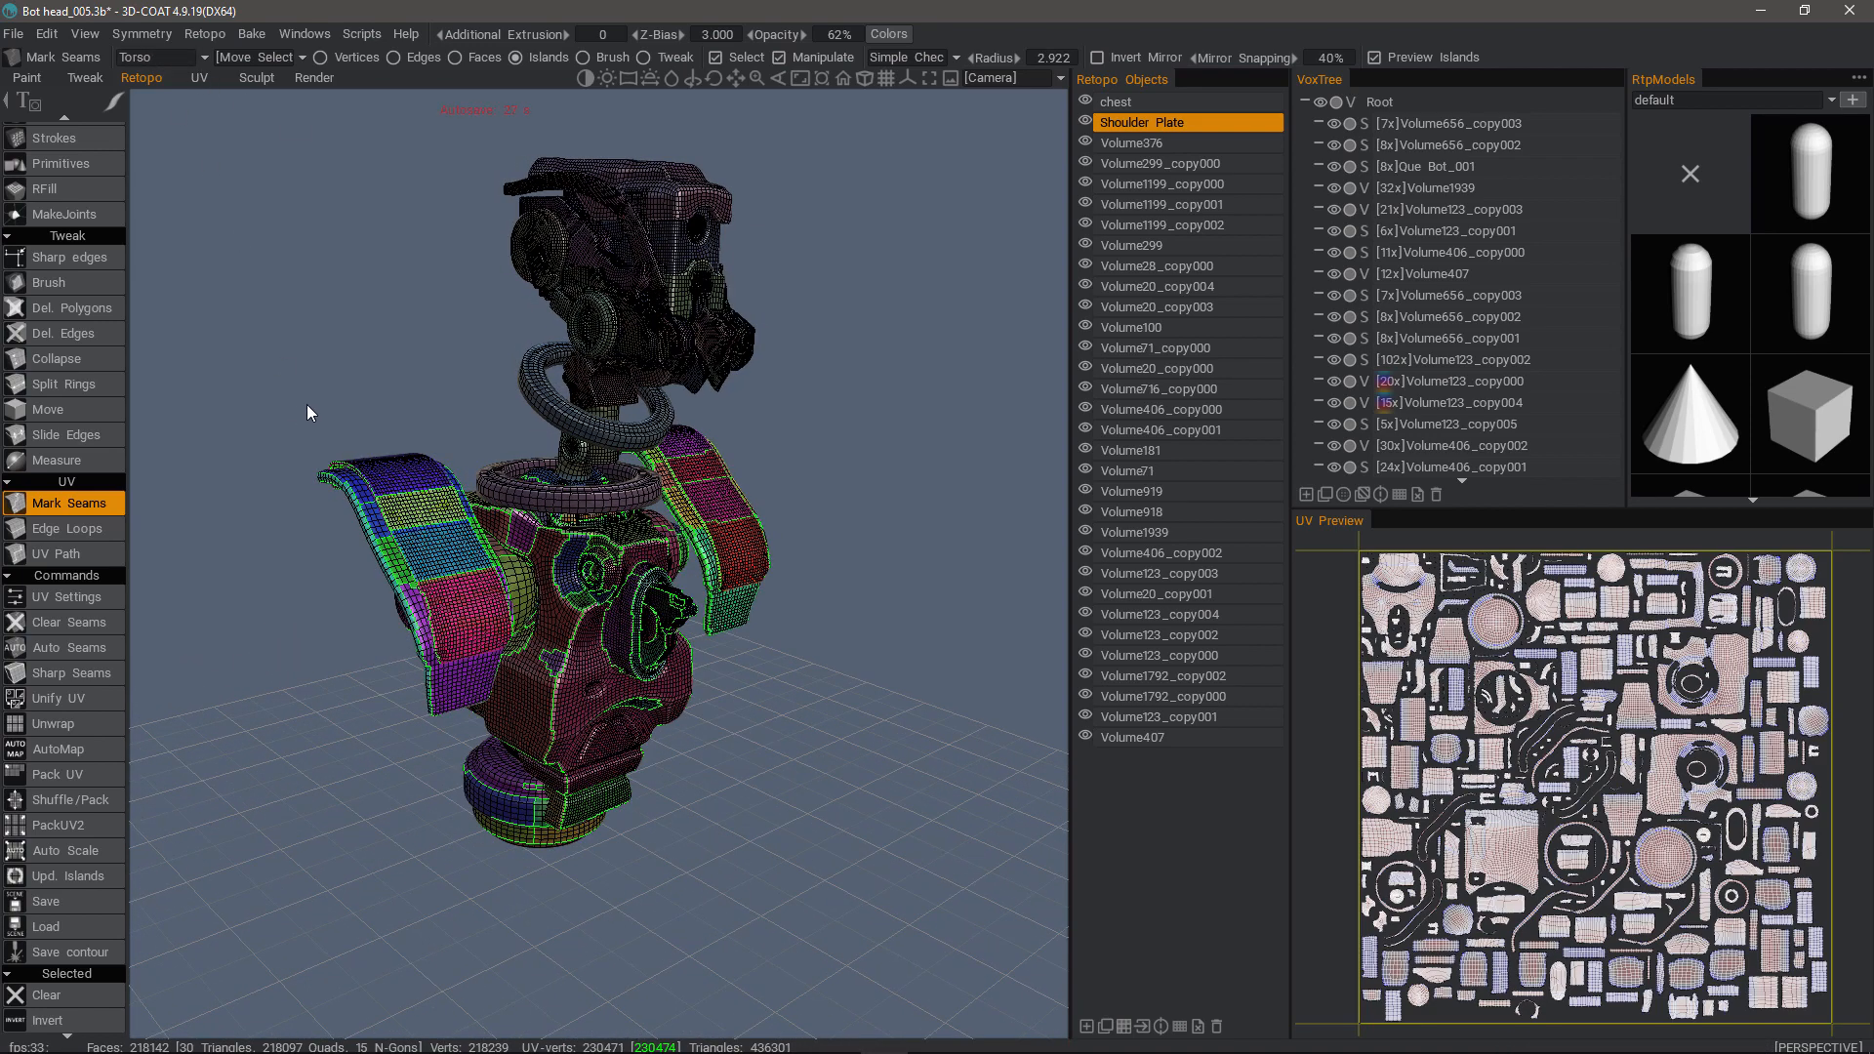
{"action": "left_click", "coordinate": [176, 58]}
{"action": "left_click", "coordinate": [170, 78]}
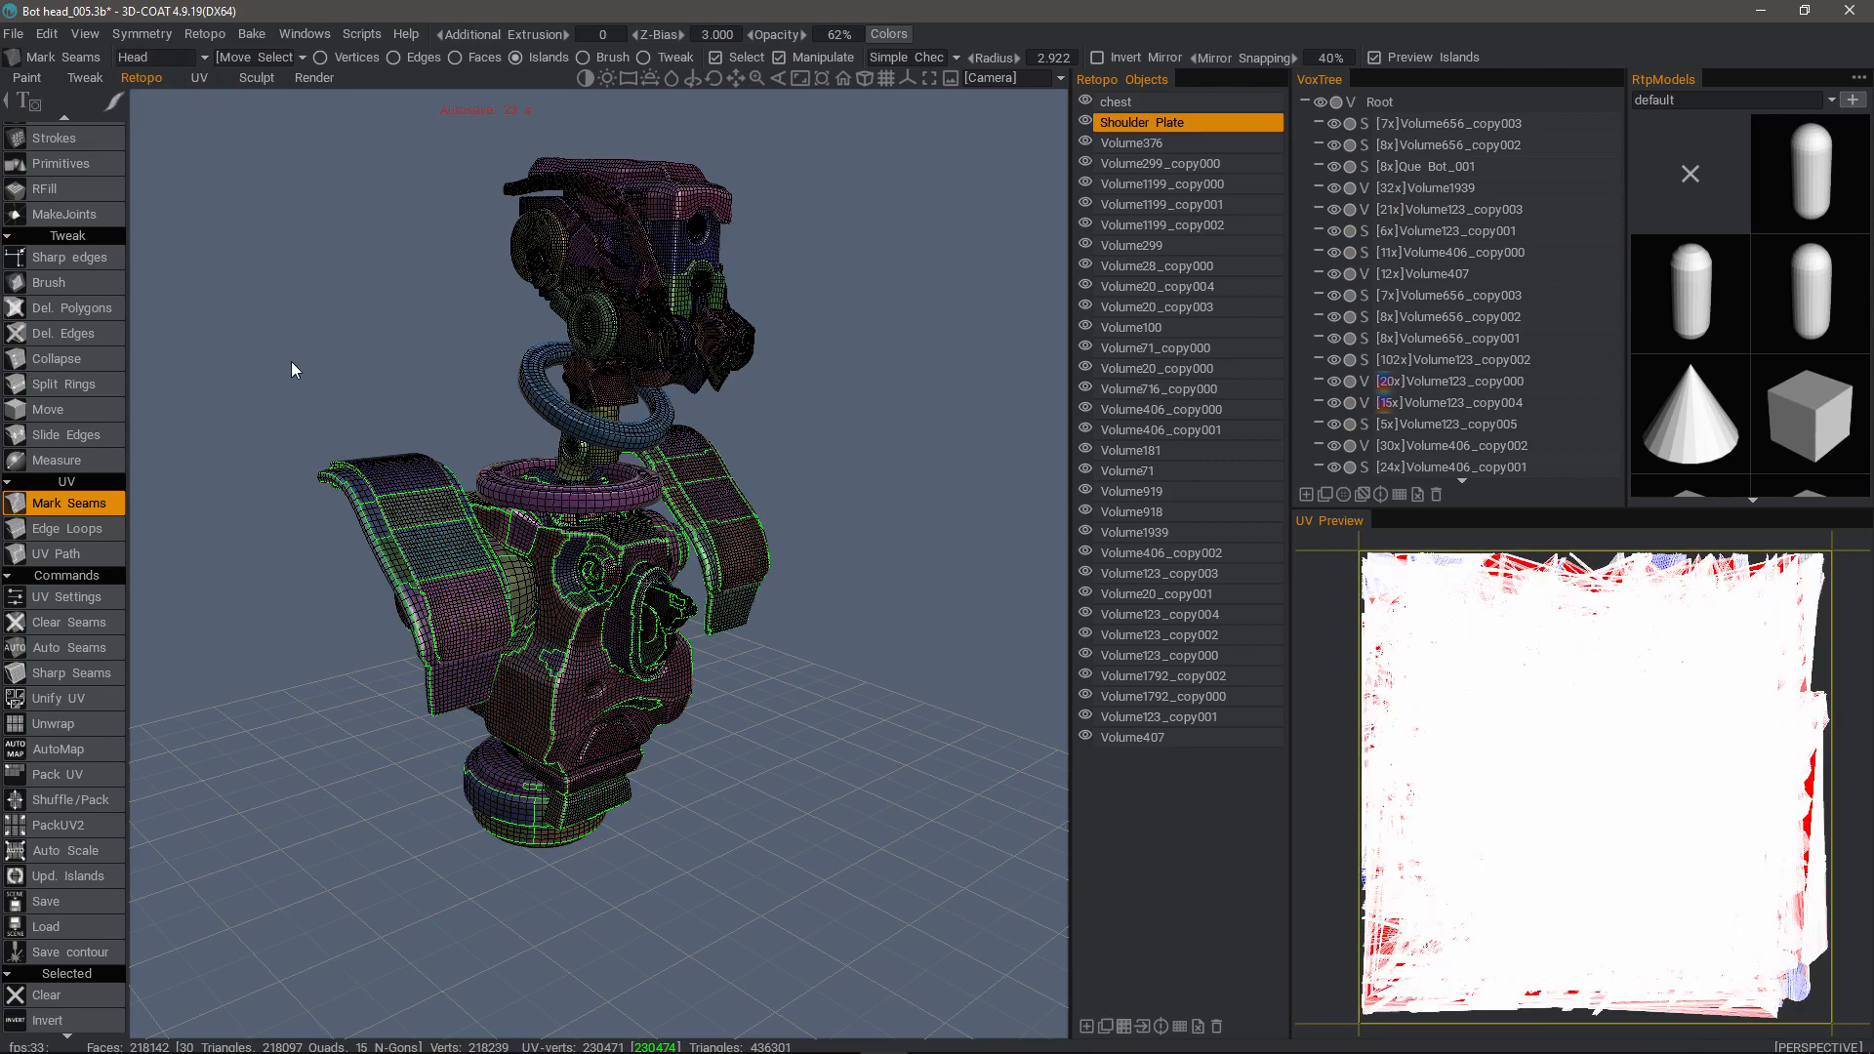
{"action": "left_click_drag", "start_coordinate": [314, 318], "coordinate": [262, 553], "text": "alt"}
{"action": "left_click_drag", "start_coordinate": [211, 811], "coordinate": [74, 746], "text": "alt"}
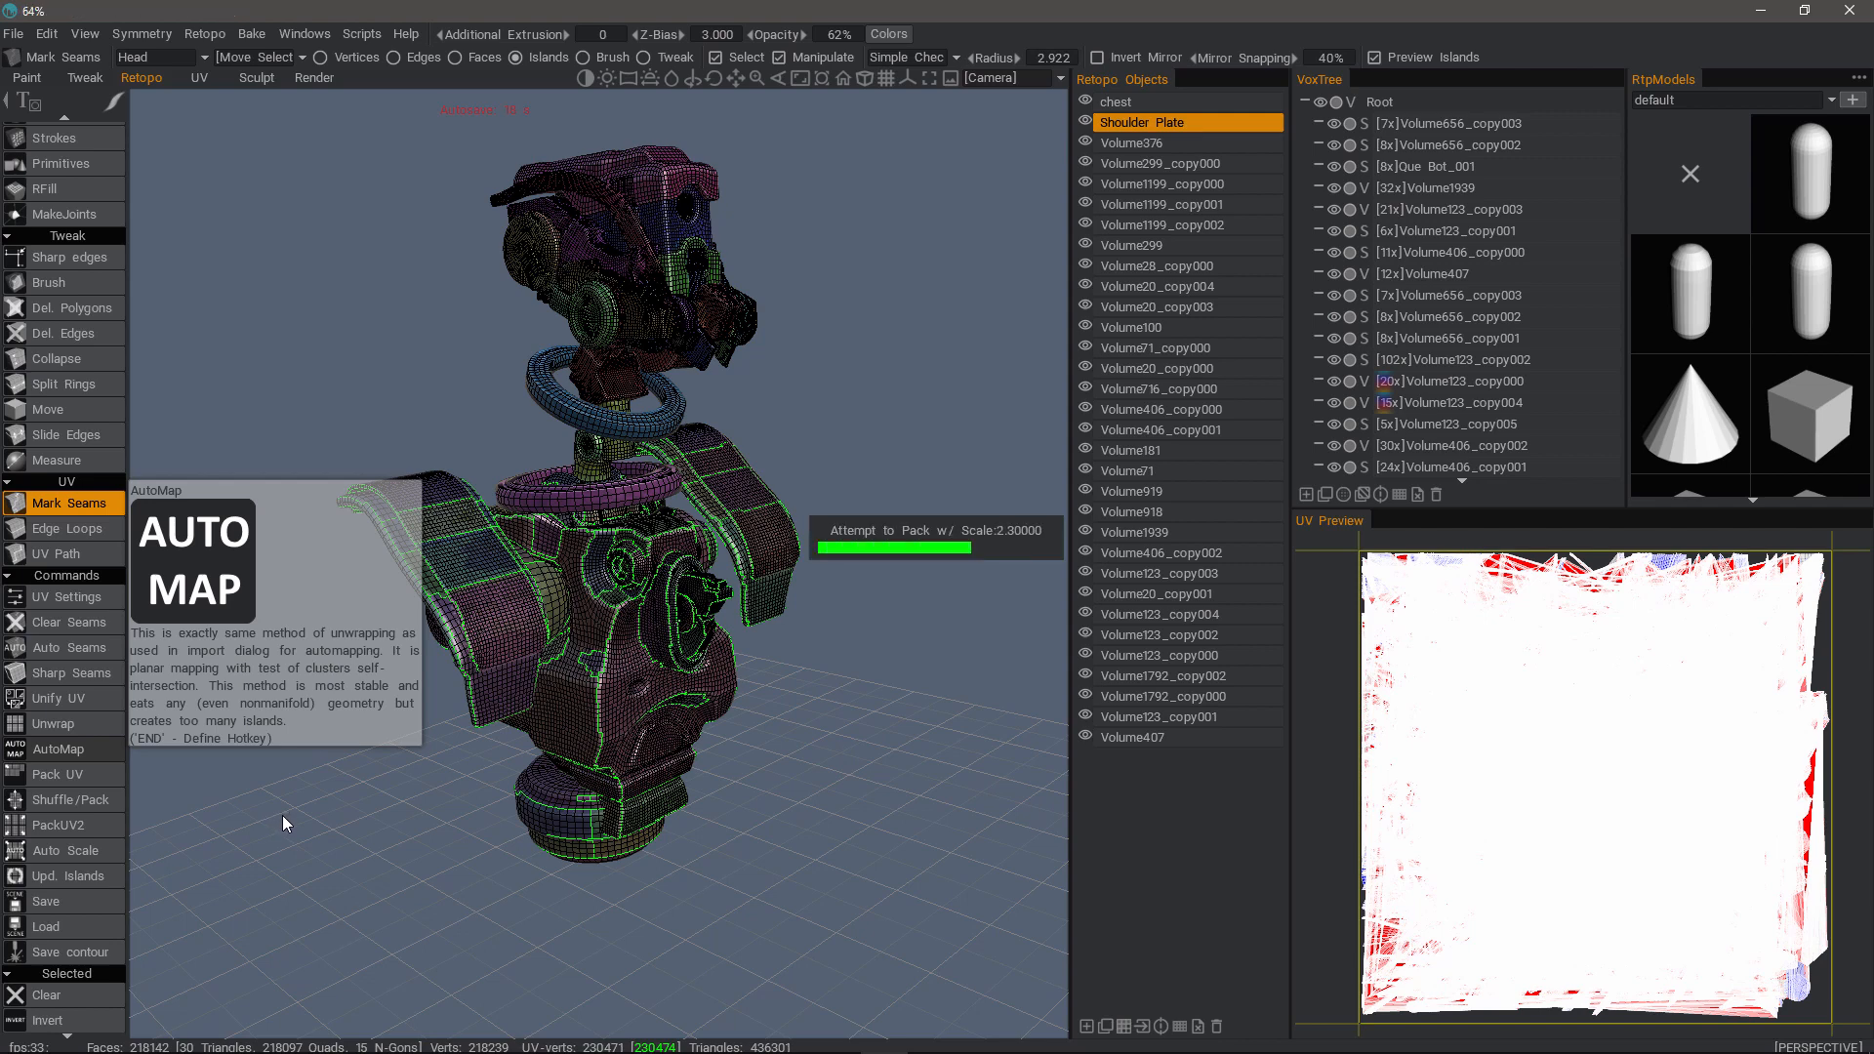
{"action": "left_click_drag", "start_coordinate": [287, 816], "coordinate": [319, 787]}
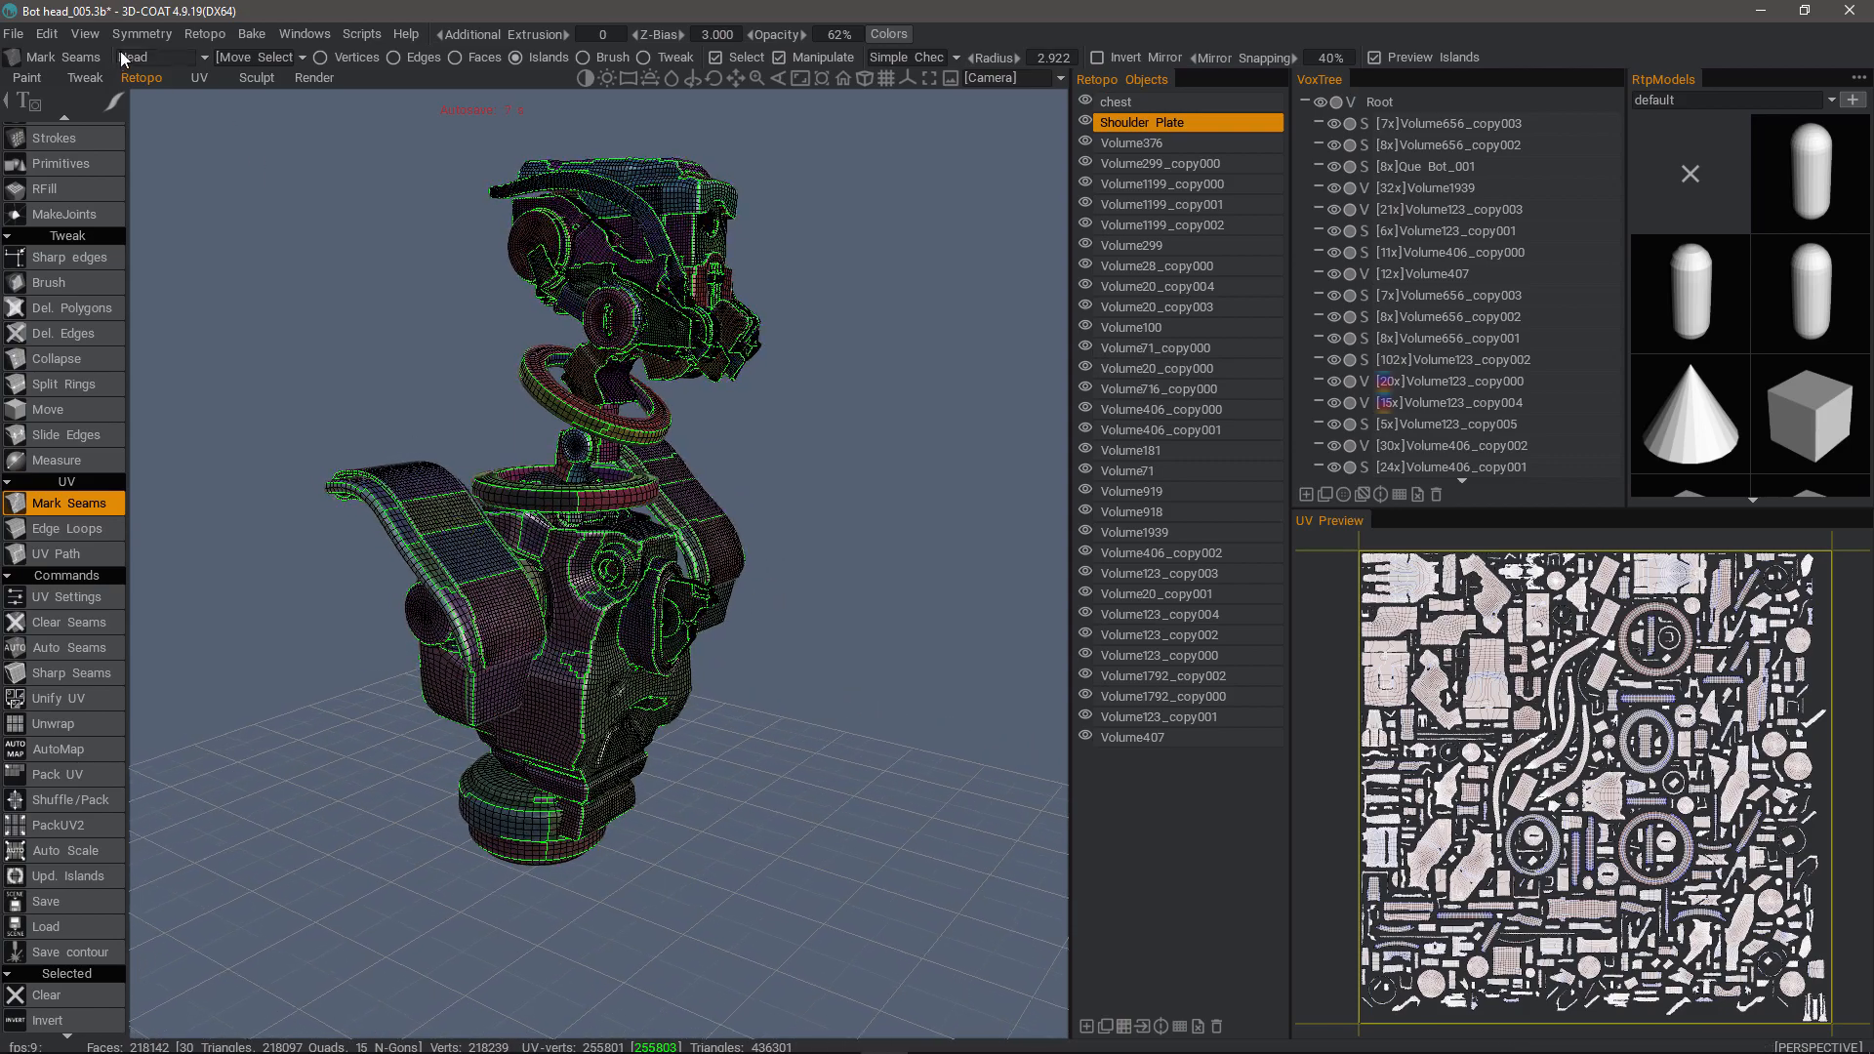
Step: Switch back to the Torso UV set and inspect the seams and islands on the robot's torso, shoulders and head
{"action": "left_click", "coordinate": [160, 55]}
{"action": "left_click", "coordinate": [176, 101]}
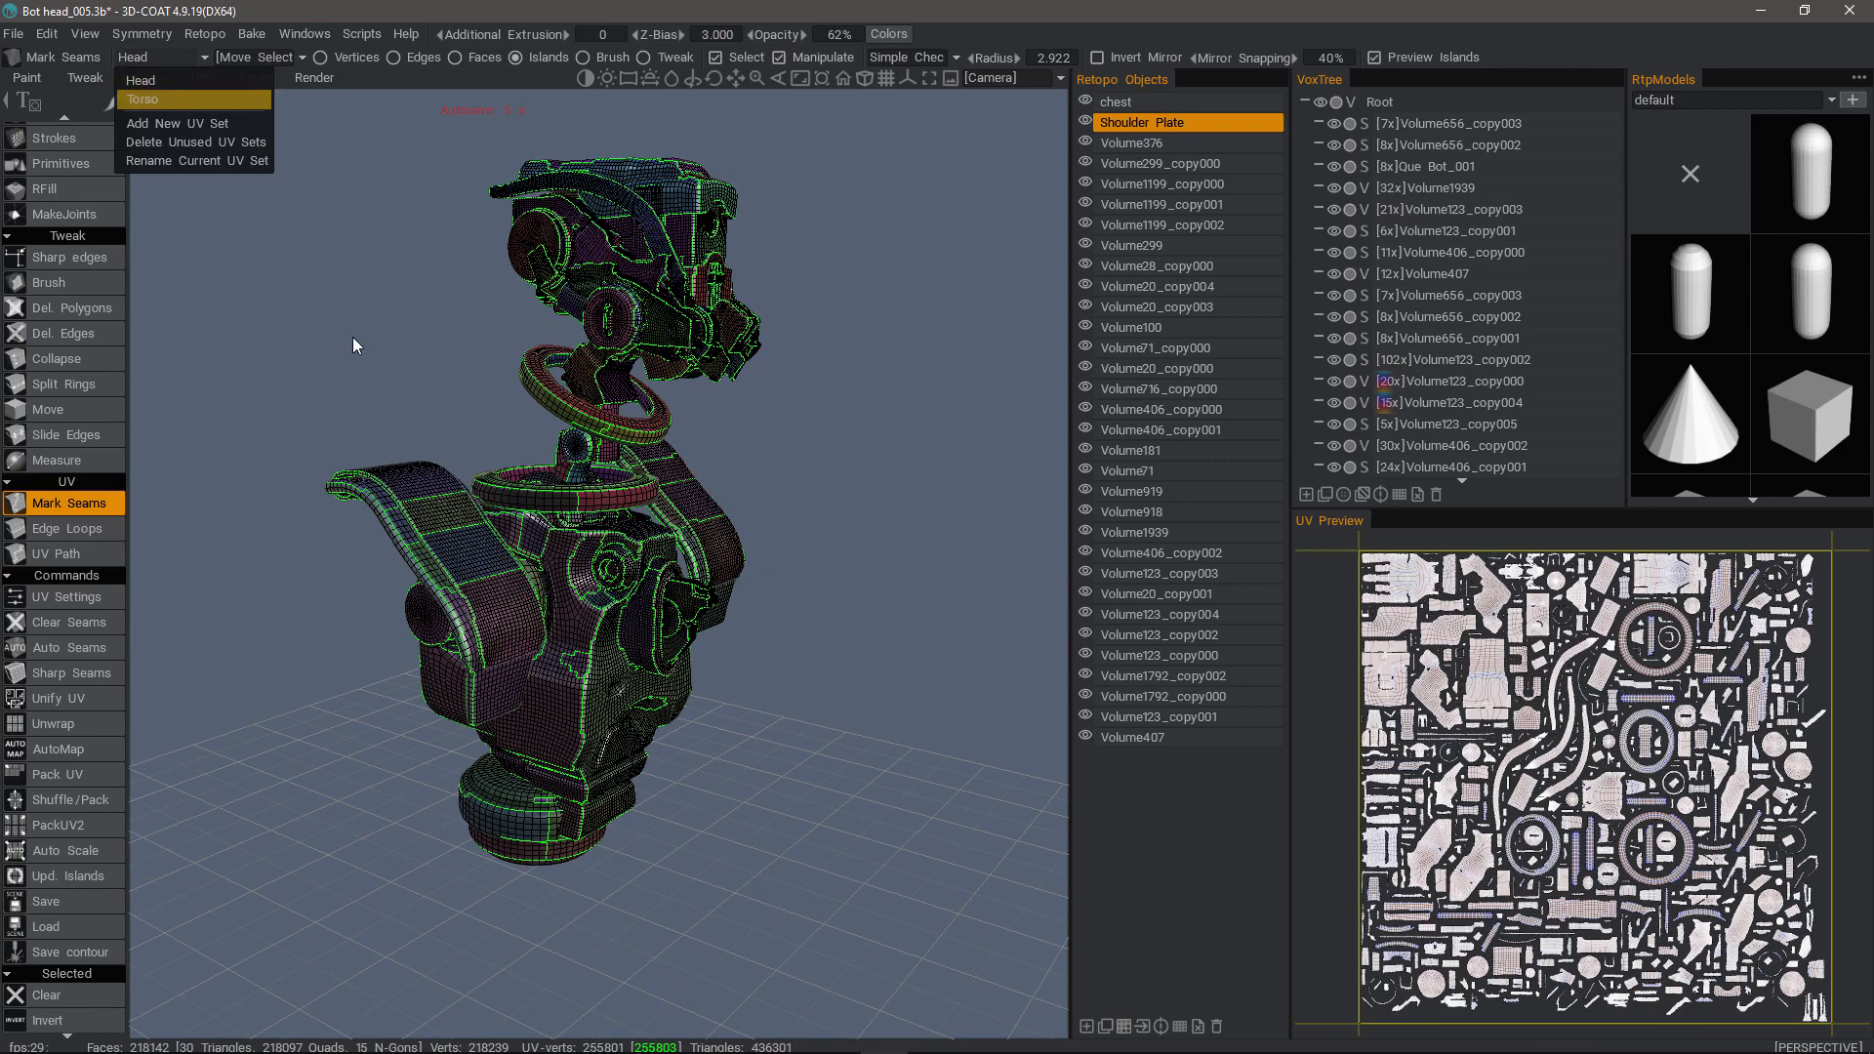
{"action": "left_click_drag", "start_coordinate": [354, 337], "coordinate": [255, 581]}
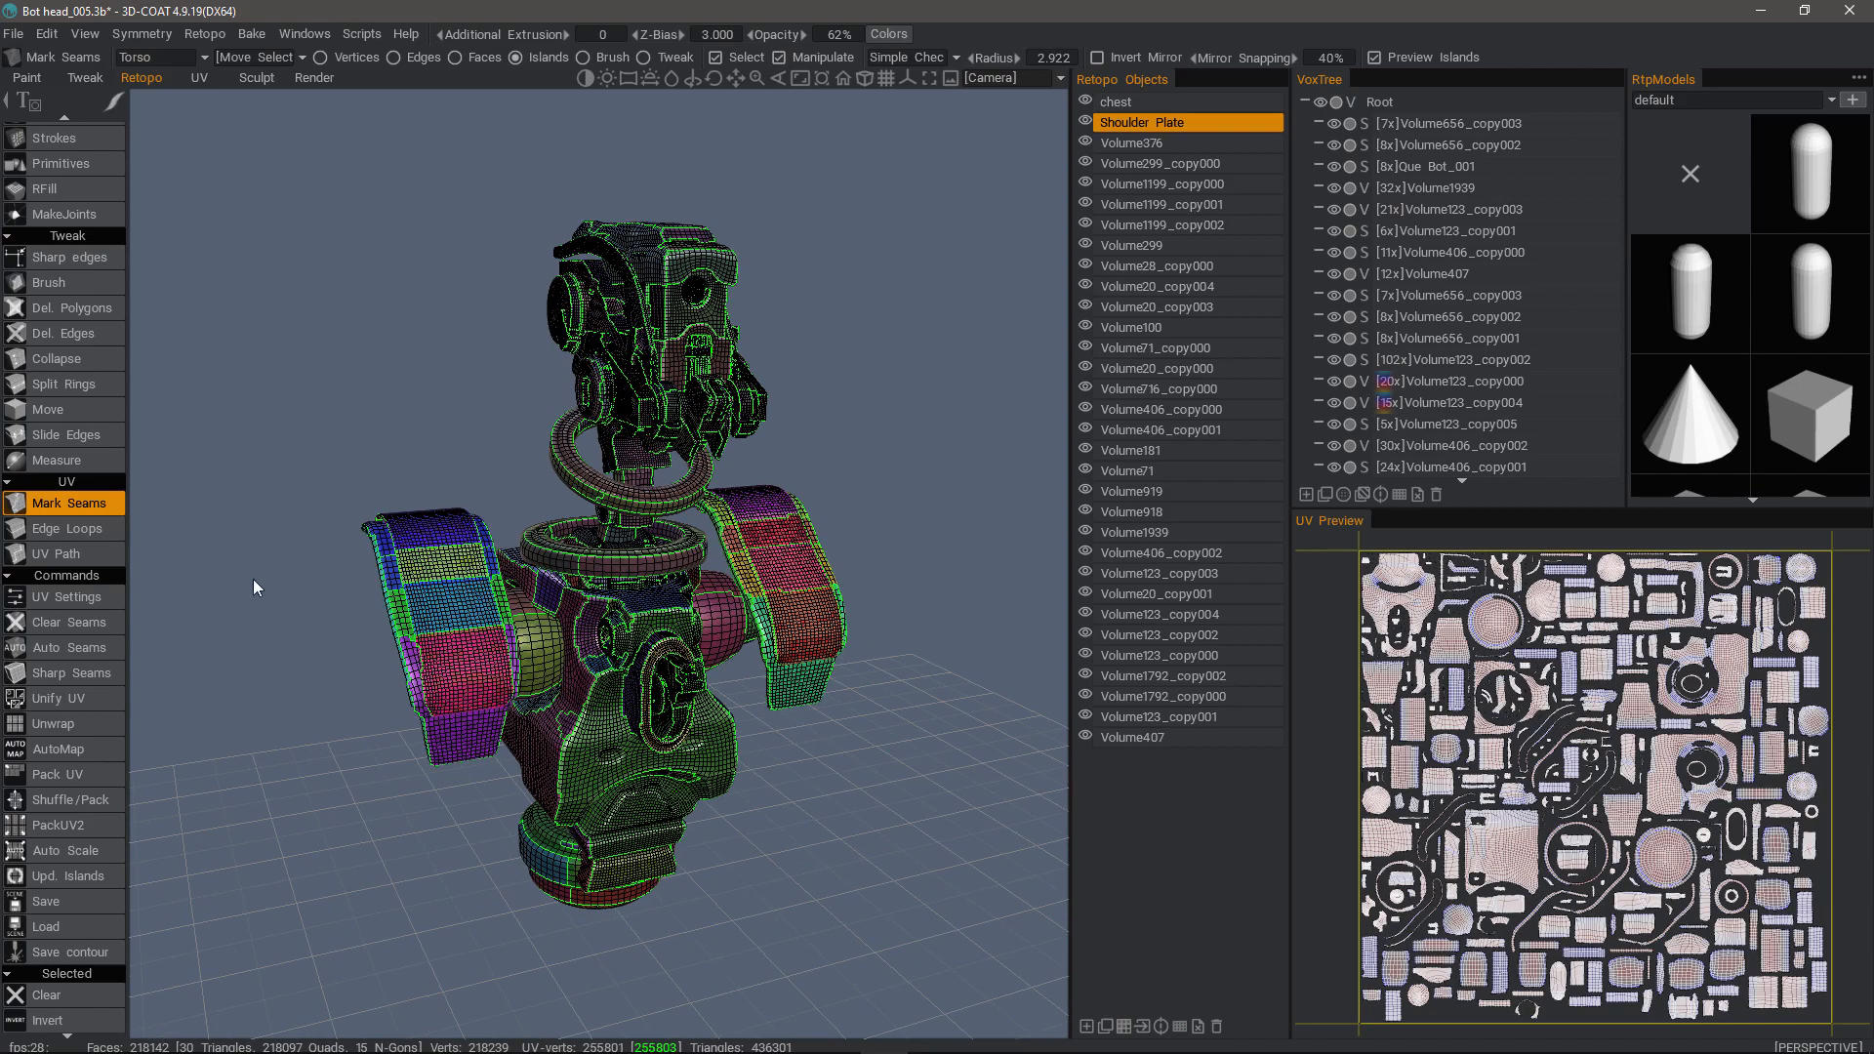
{"action": "left_click_drag", "start_coordinate": [304, 473], "coordinate": [247, 553]}
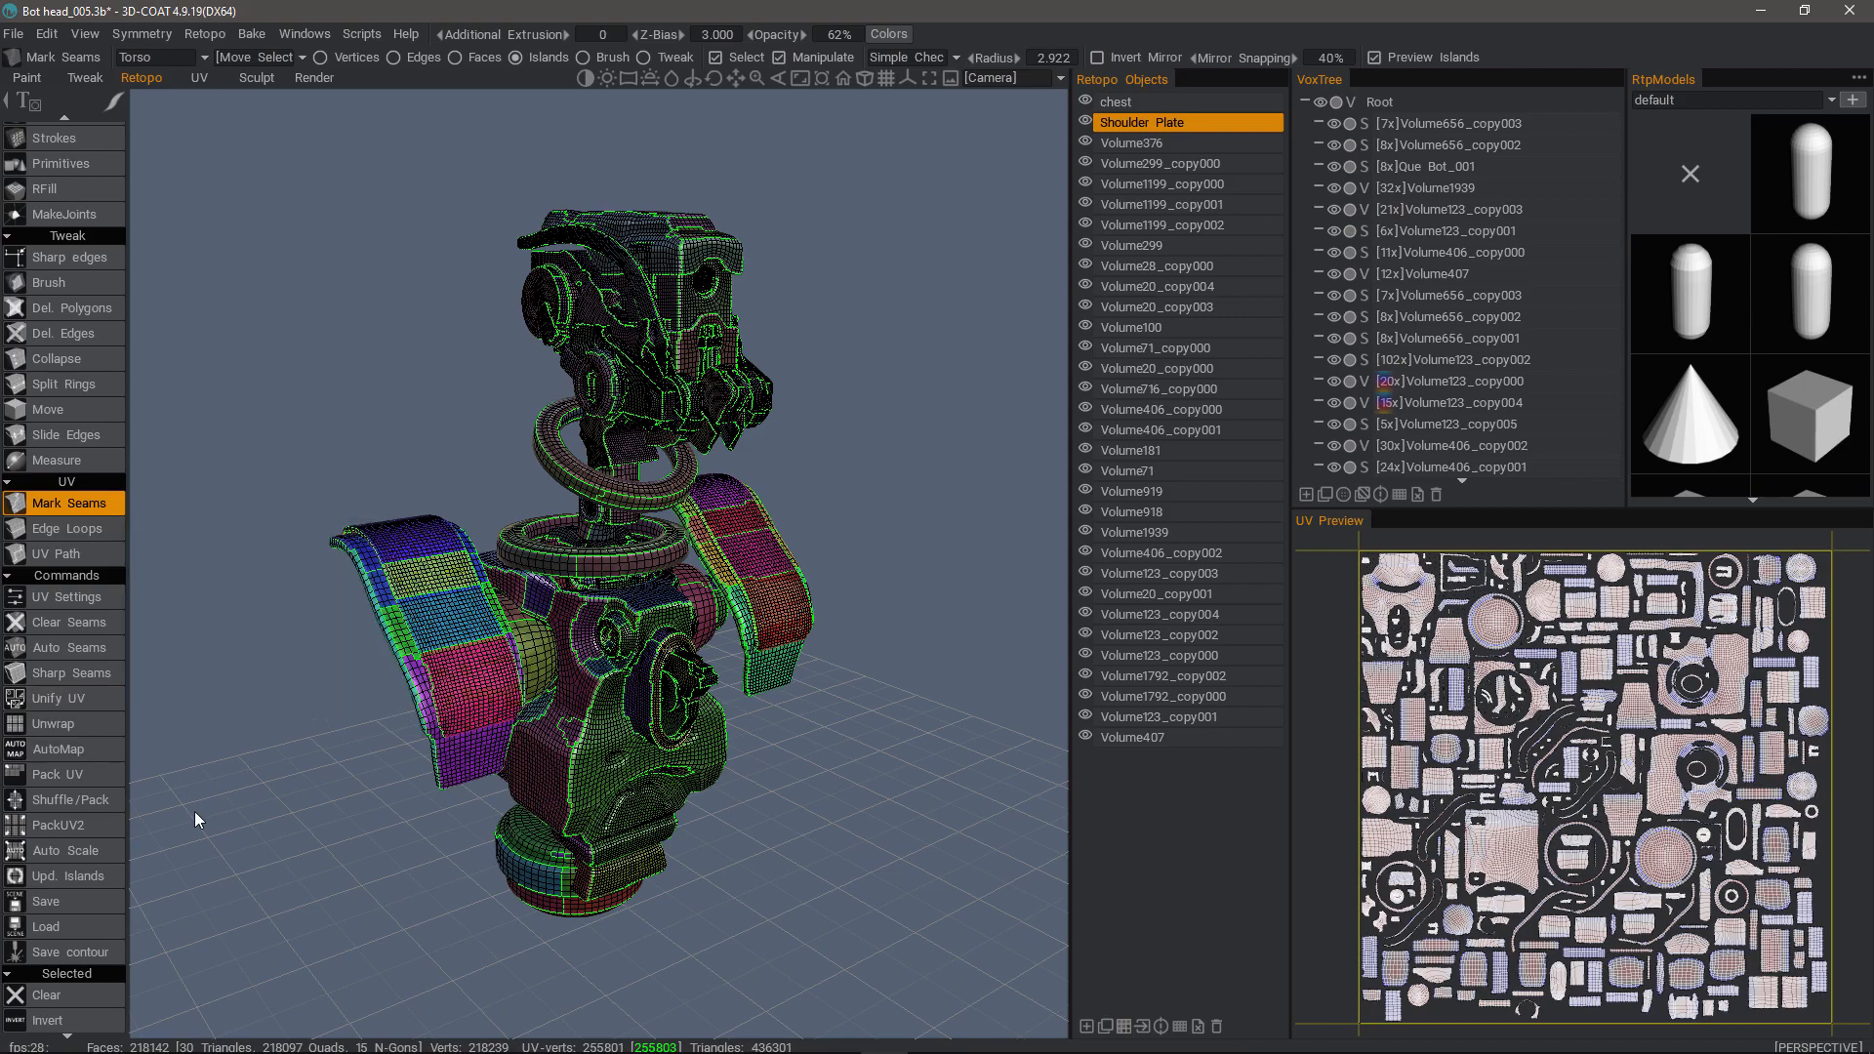
{"action": "left_click_drag", "start_coordinate": [195, 811], "coordinate": [308, 303]}
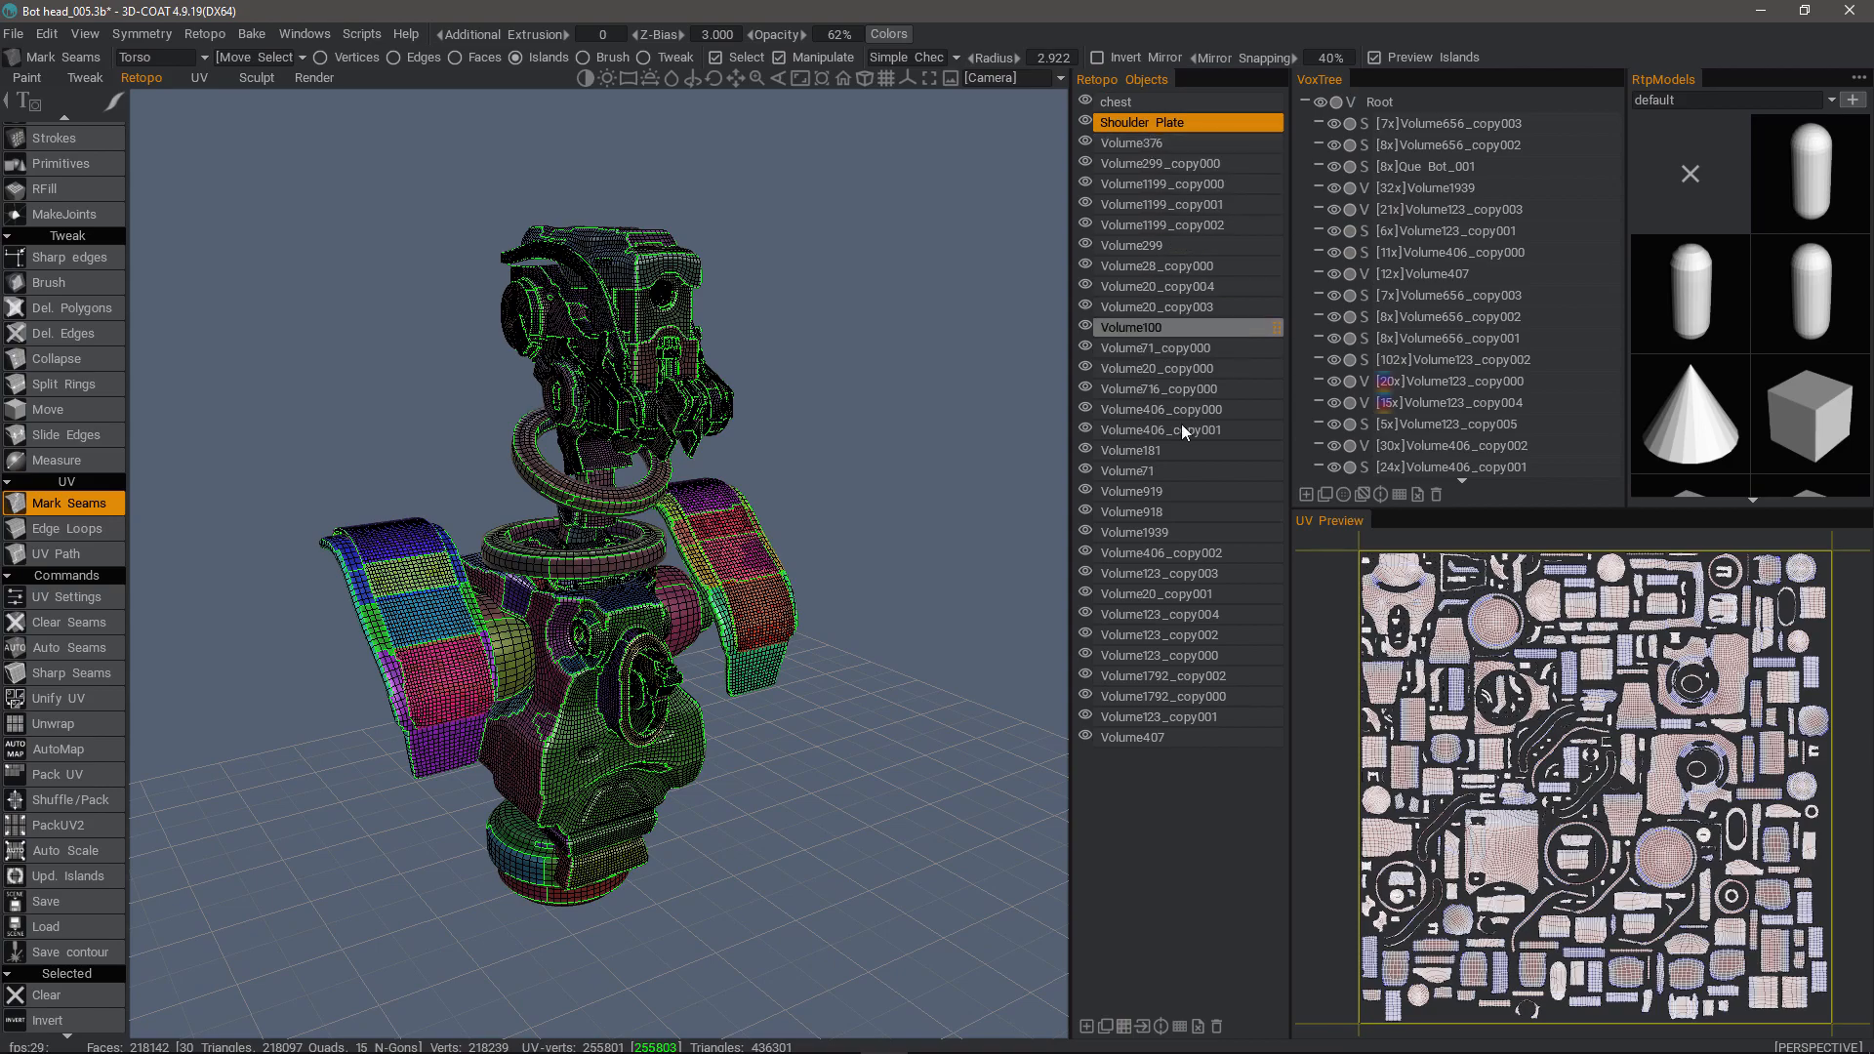
{"action": "left_click_drag", "start_coordinate": [374, 289], "coordinate": [396, 284]}
{"action": "right_click_drag", "start_coordinate": [395, 284], "coordinate": [492, 418]}
{"action": "middle_click_drag", "start_coordinate": [369, 301], "coordinate": [375, 335]}
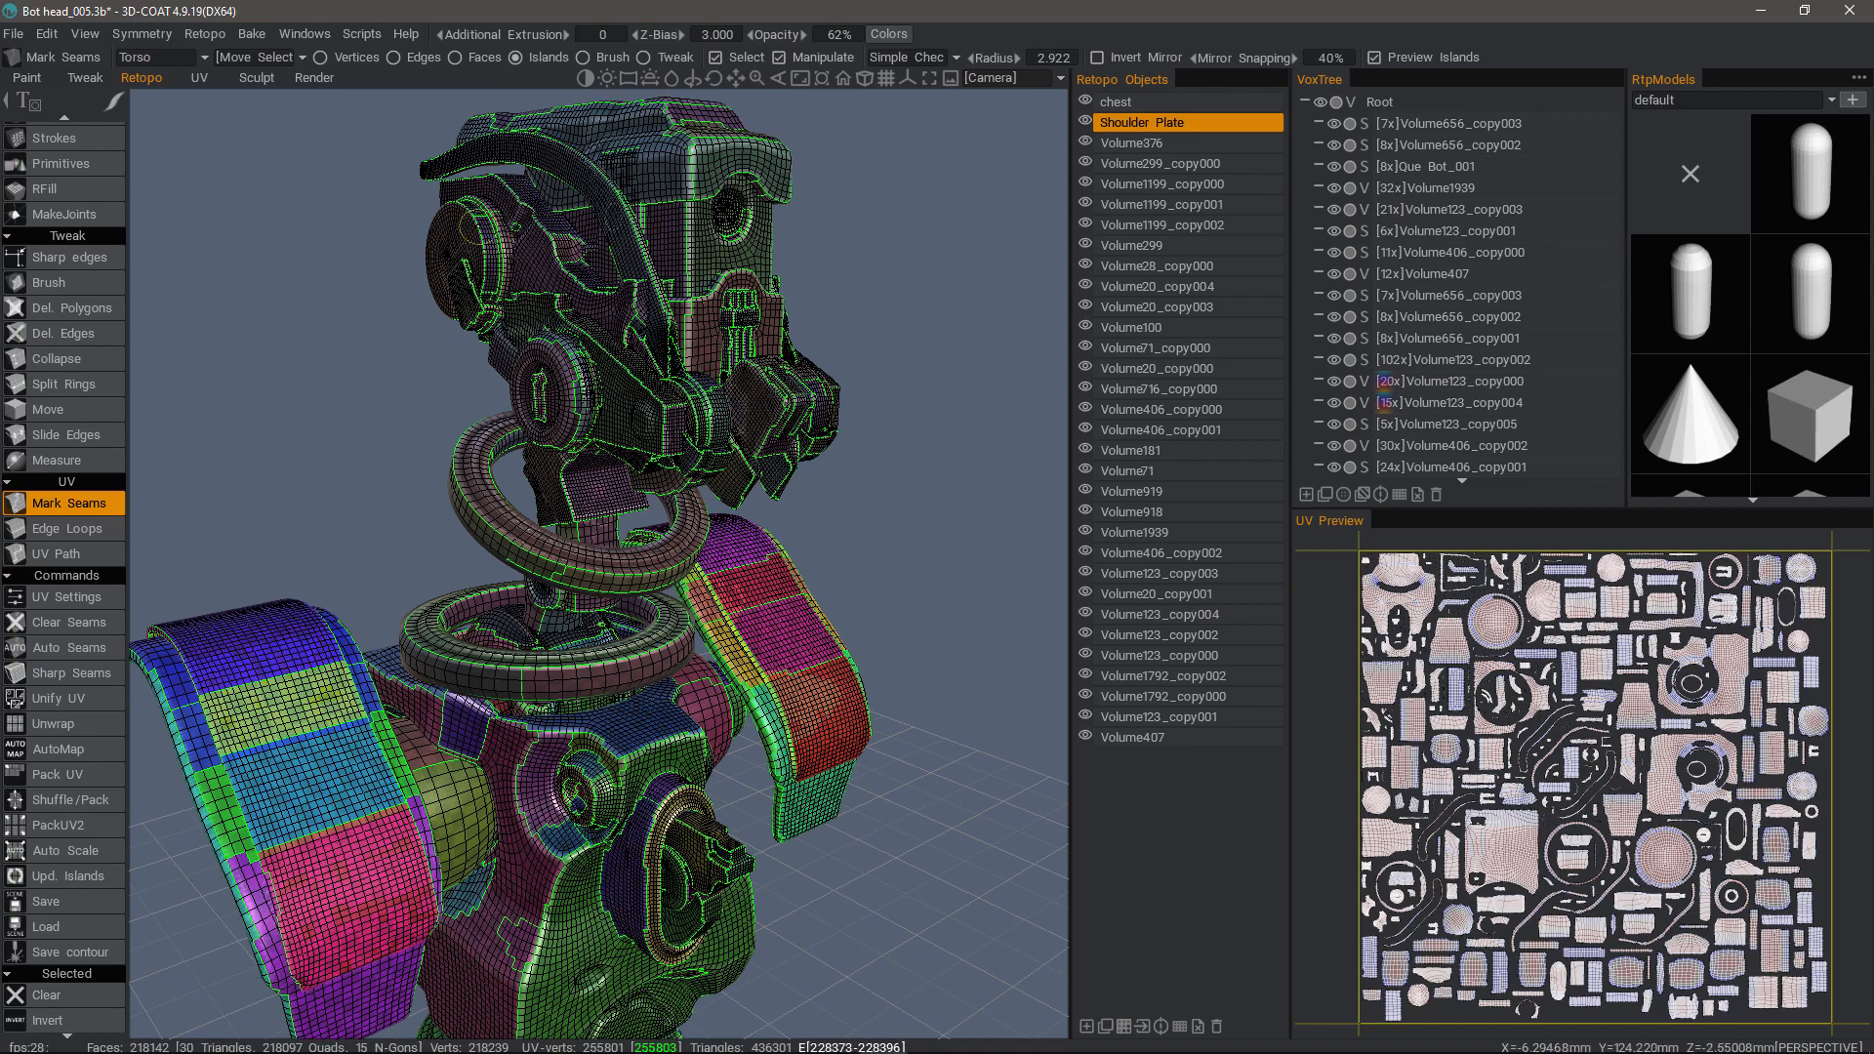
Step: Locate the Shoulder Plate volume in the sculpt tree and select it to compare its name with the retopo object
{"action": "left_click_drag", "start_coordinate": [459, 233], "coordinate": [481, 234], "text": "alt"}
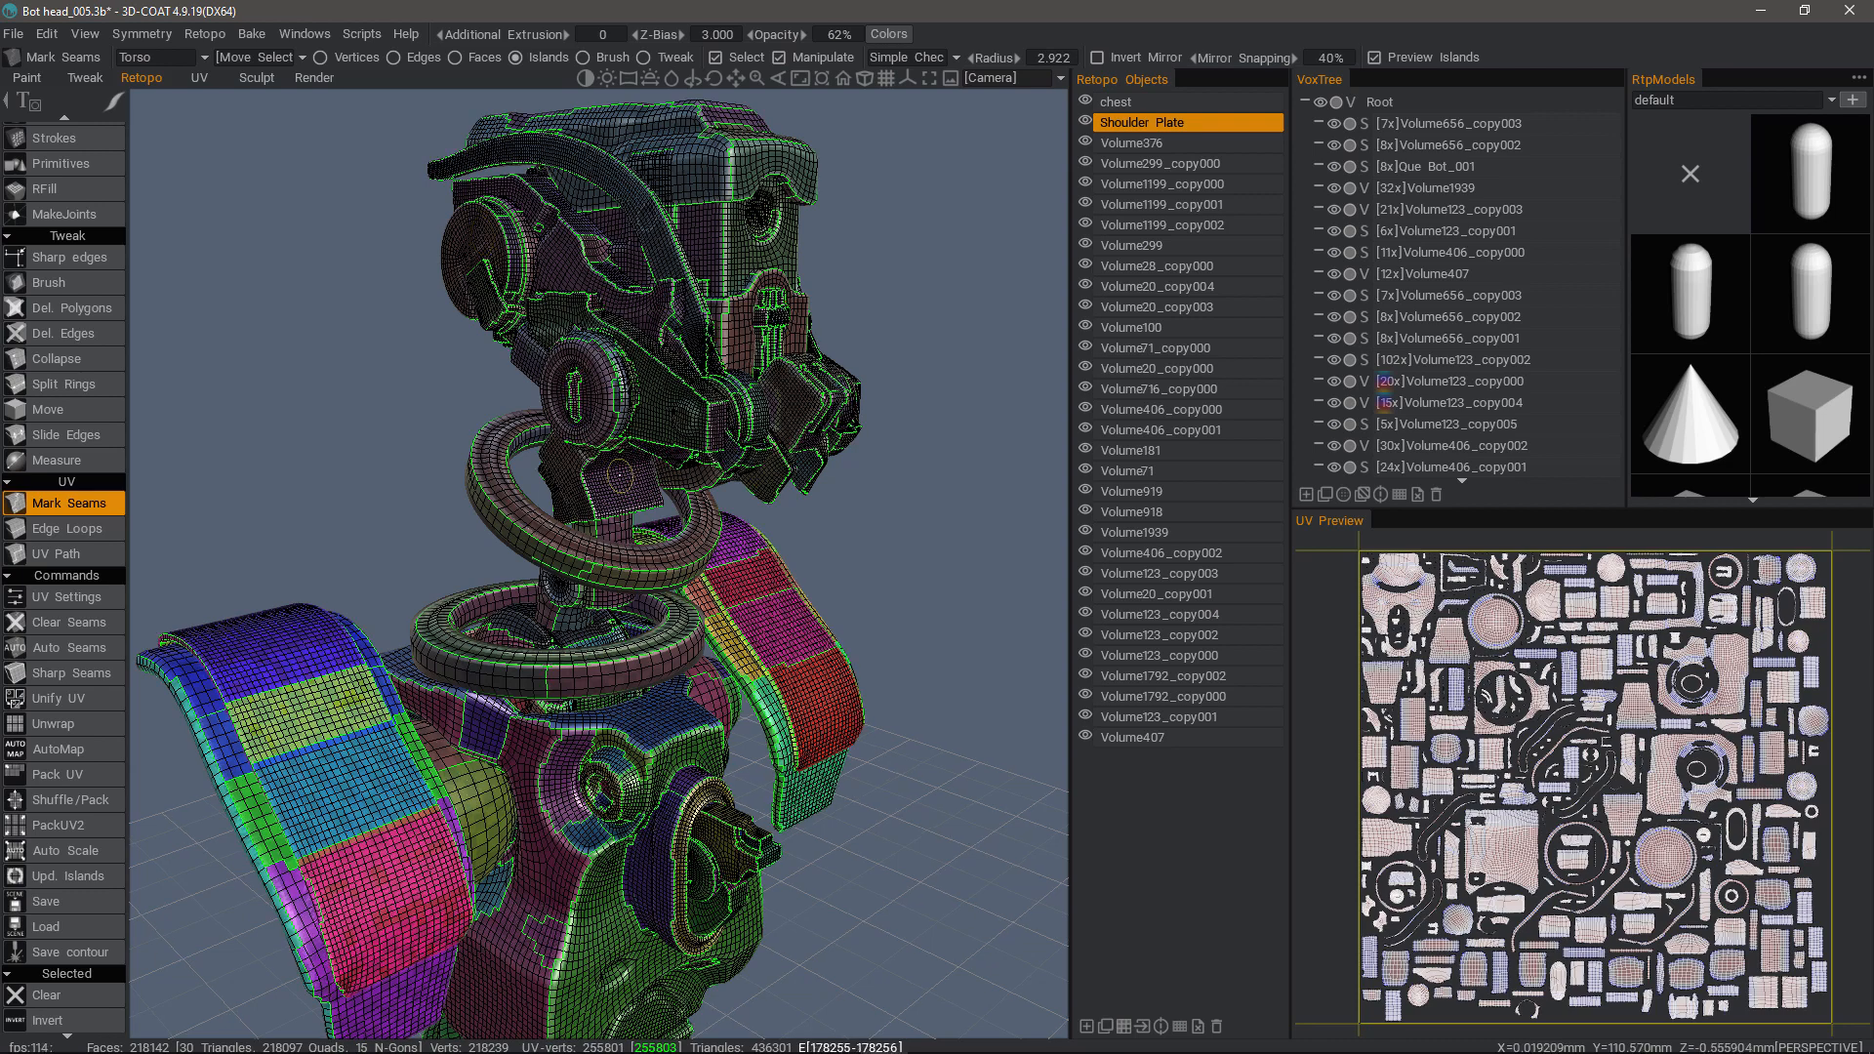
{"action": "left_click_drag", "start_coordinate": [1035, 249], "coordinate": [840, 293]}
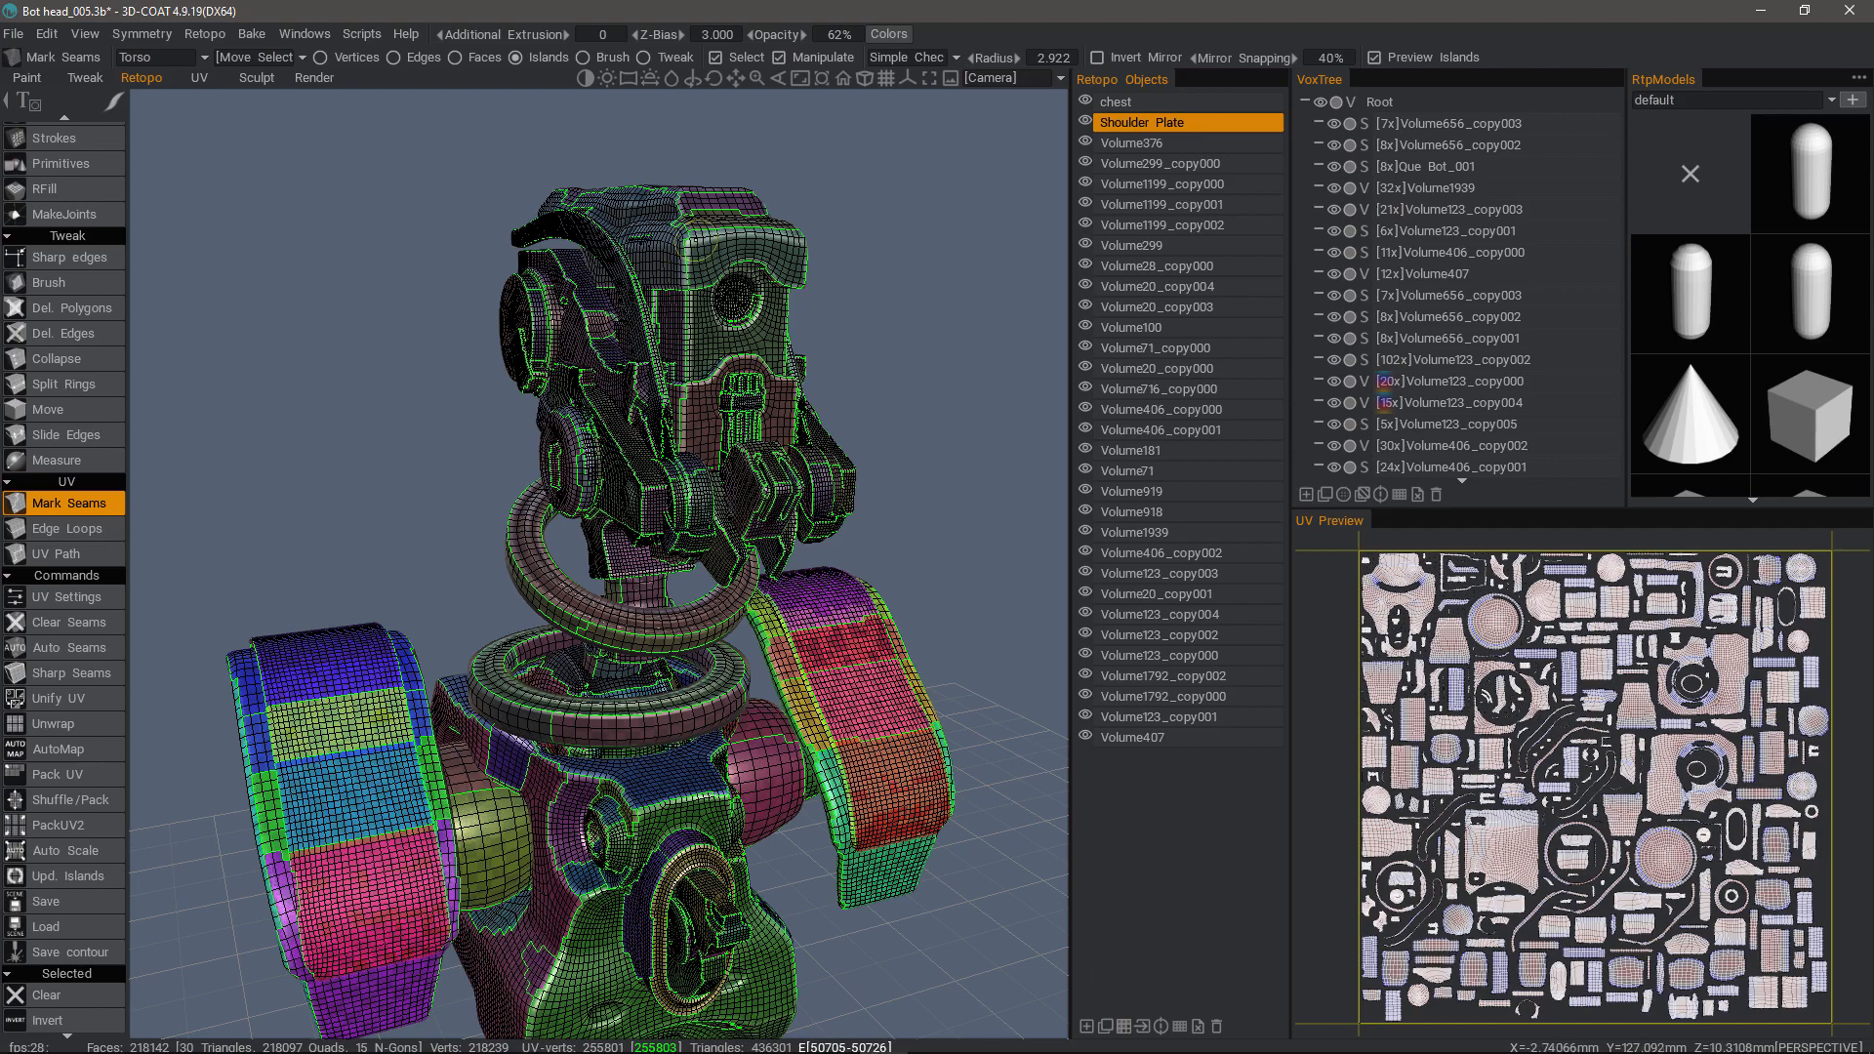
{"action": "middle_click_drag", "start_coordinate": [674, 252], "coordinate": [695, 284]}
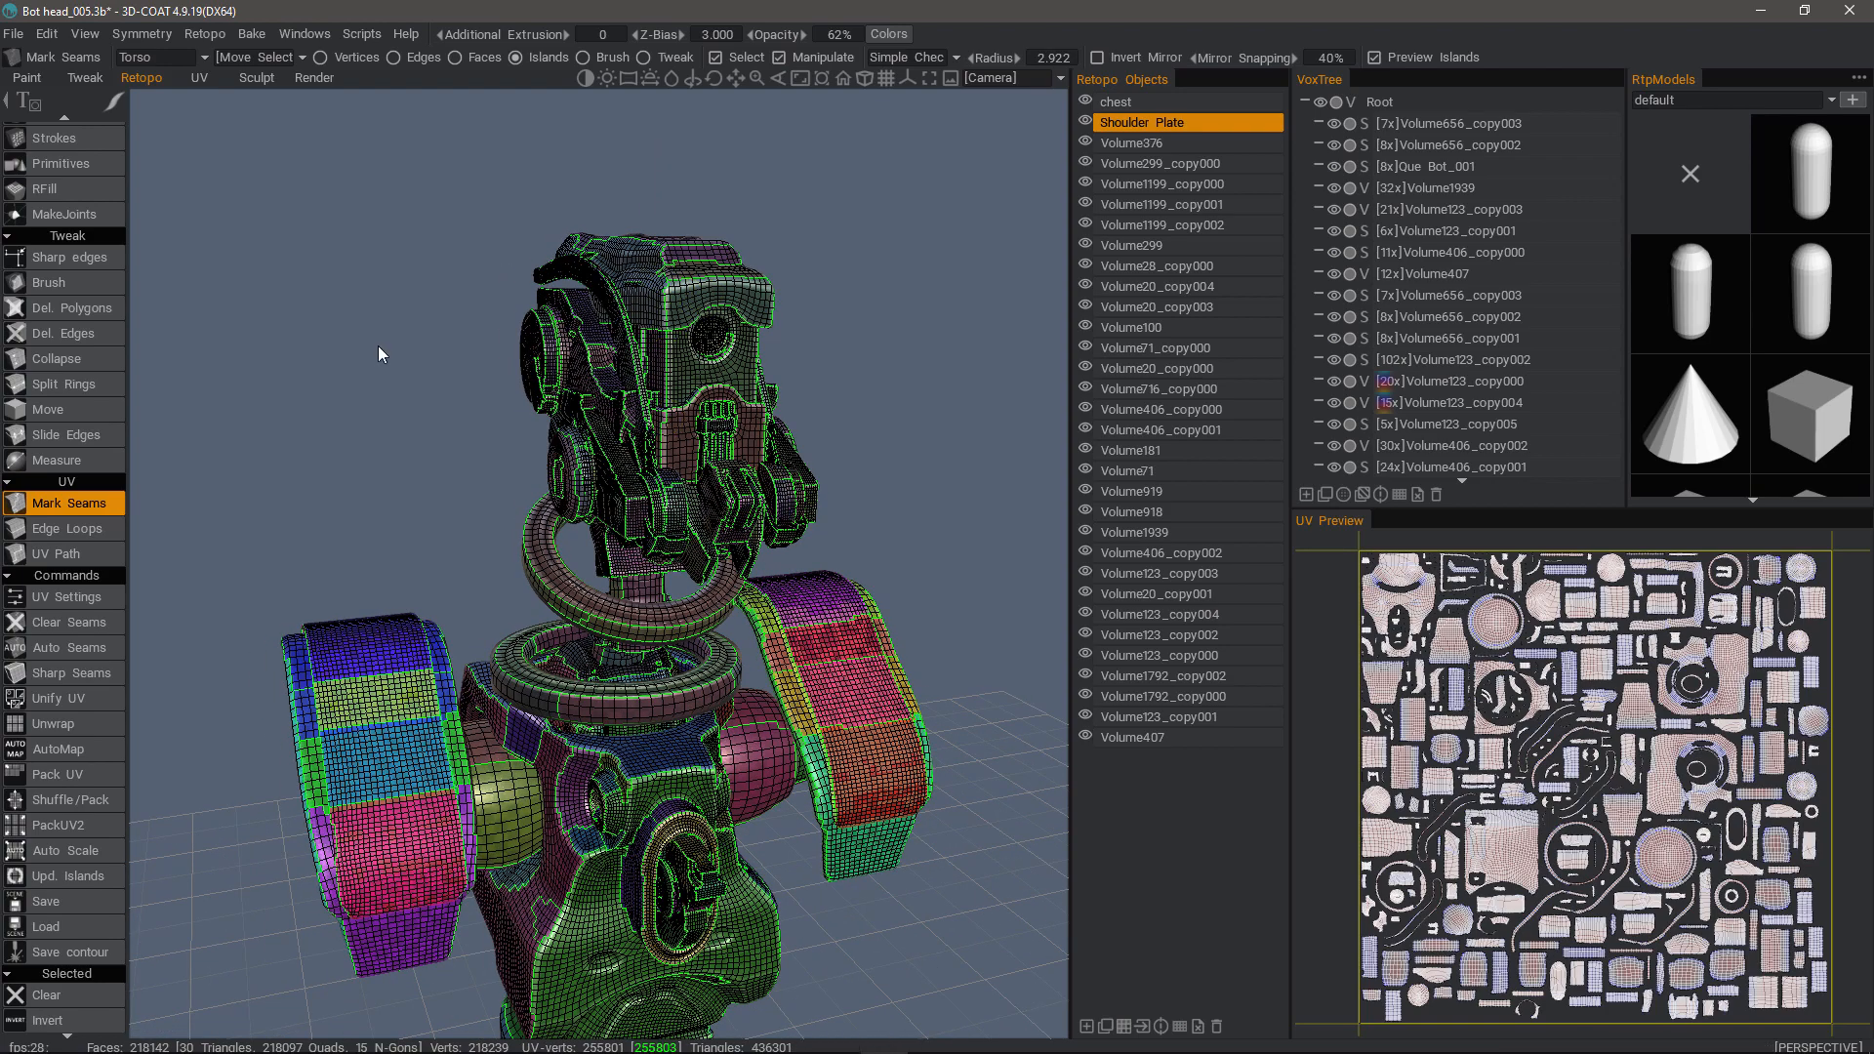
{"action": "mouse_move", "coordinate": [378, 345]}
{"action": "middle_mouse_down"}
{"action": "mouse_move", "coordinate": [354, 360]}
{"action": "mouse_move", "coordinate": [401, 367]}
{"action": "middle_mouse_up"}
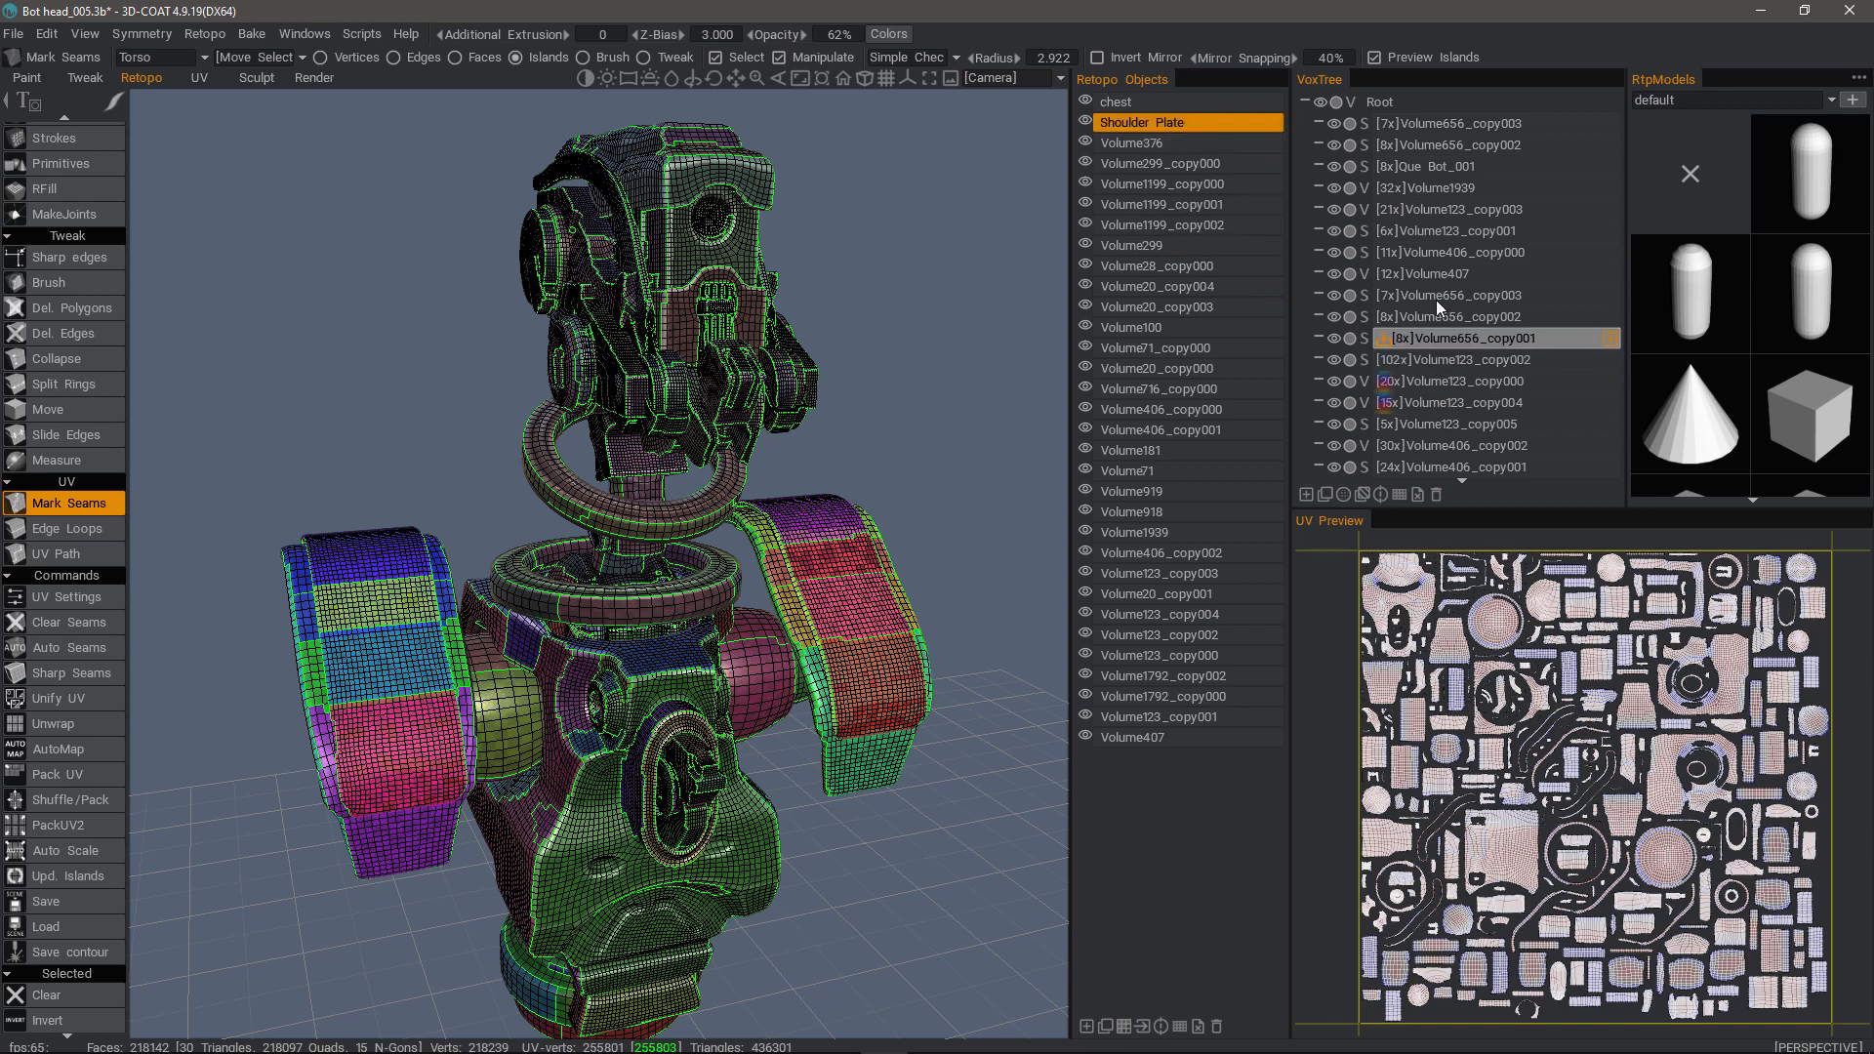
{"action": "scroll", "coordinate": [1435, 381], "scroll_direction": "down", "scroll_amount": 8}
{"action": "scroll", "coordinate": [1435, 390], "scroll_direction": "down", "scroll_amount": 3}
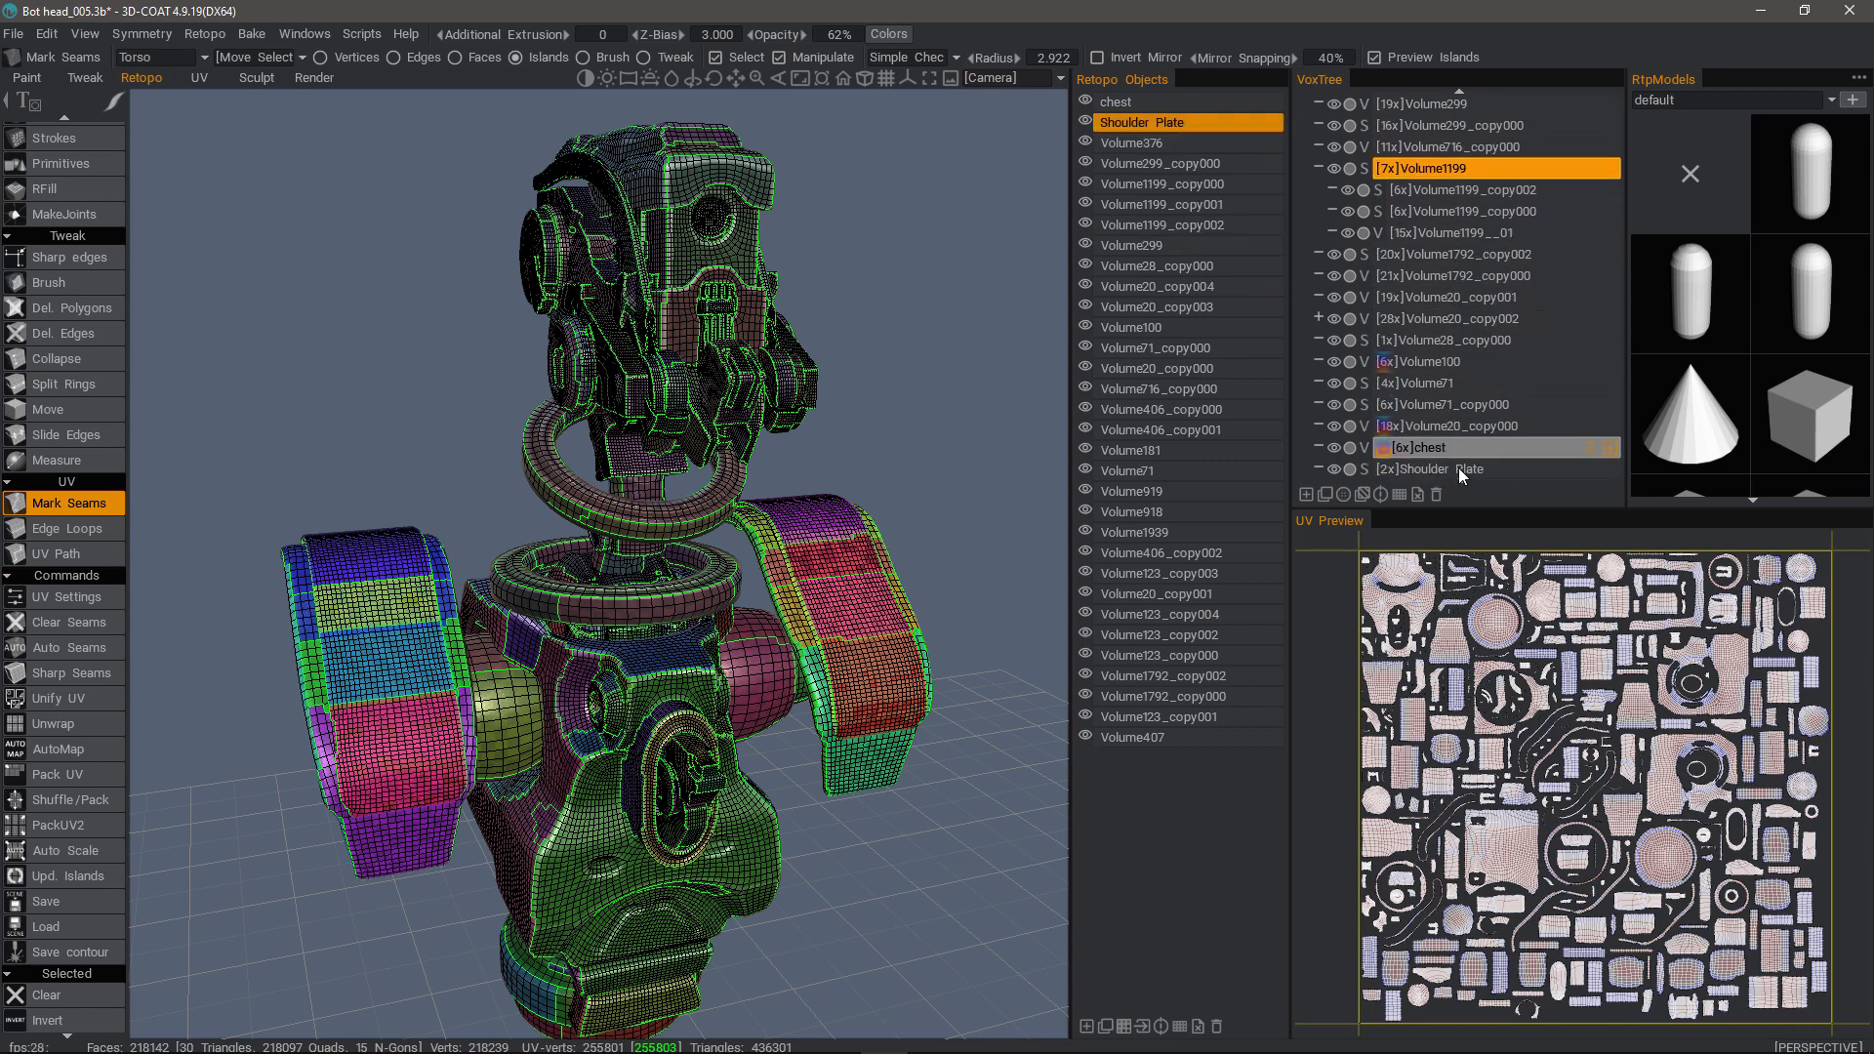
{"action": "left_click", "coordinate": [1443, 451]}
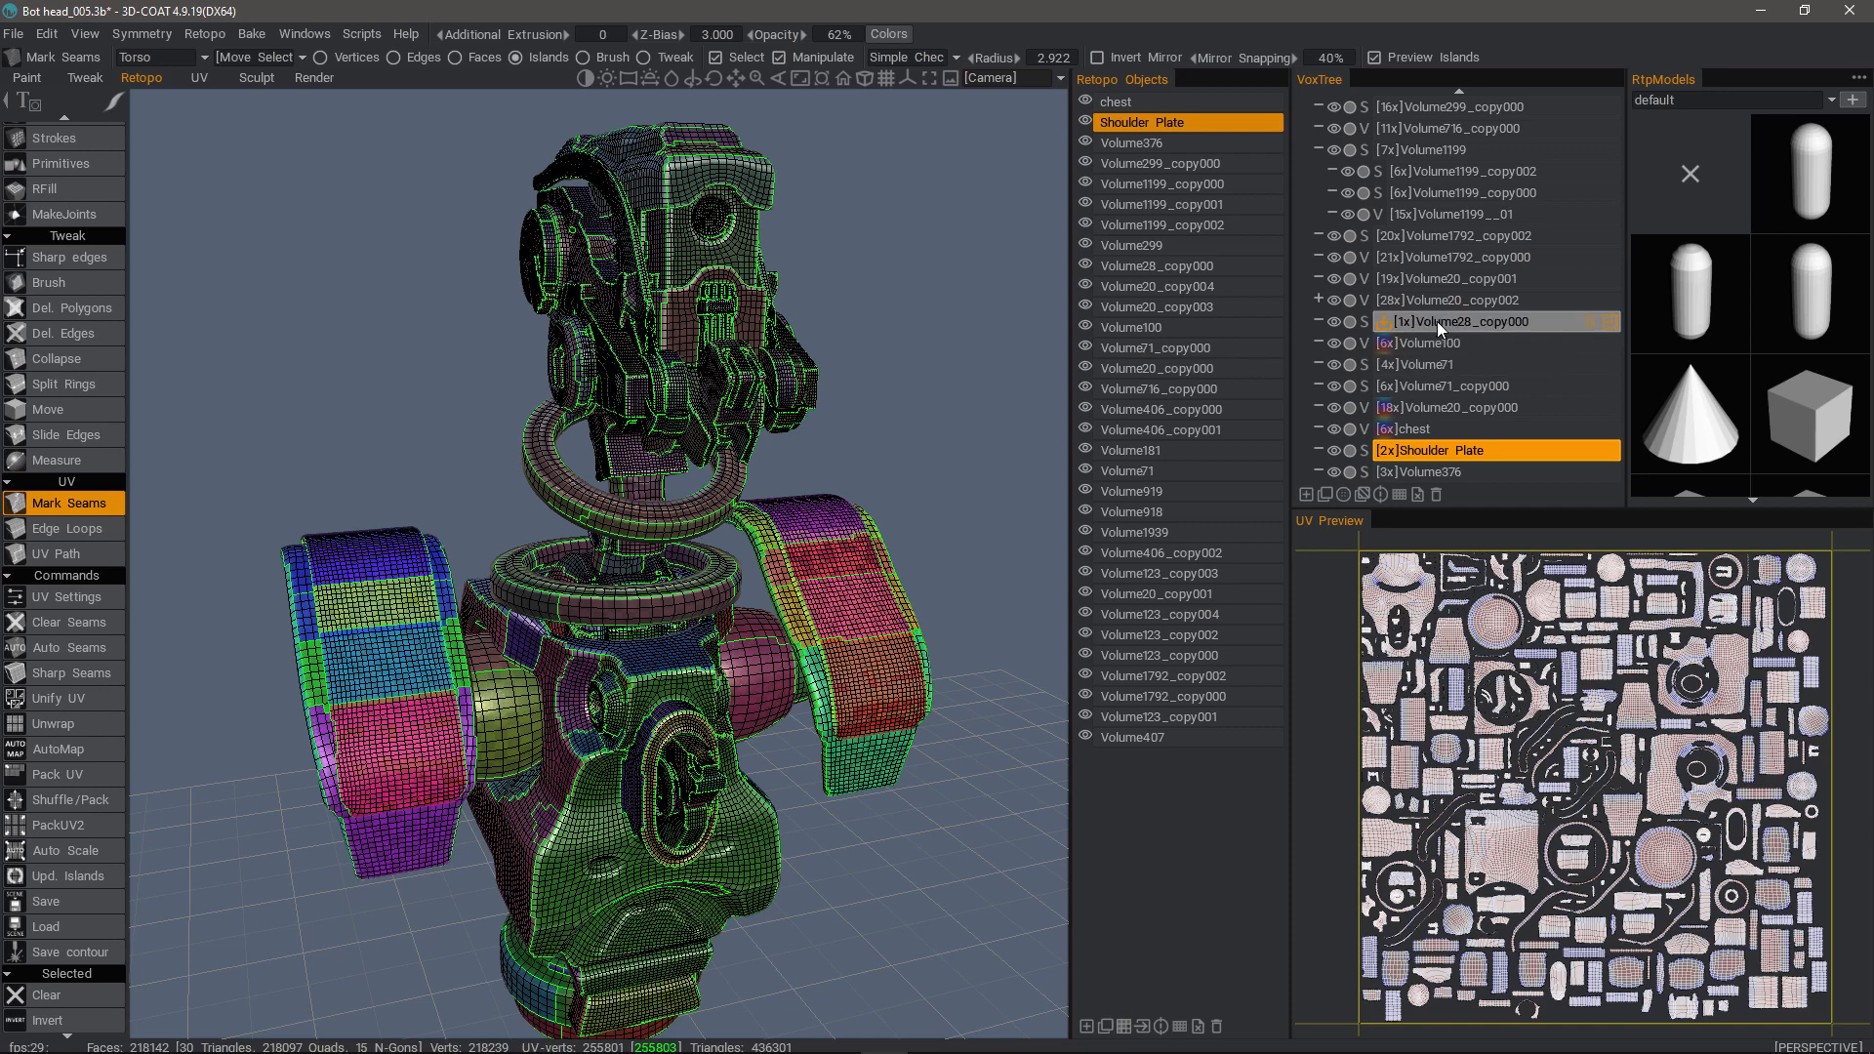
{"action": "left_click", "coordinate": [1433, 448]}
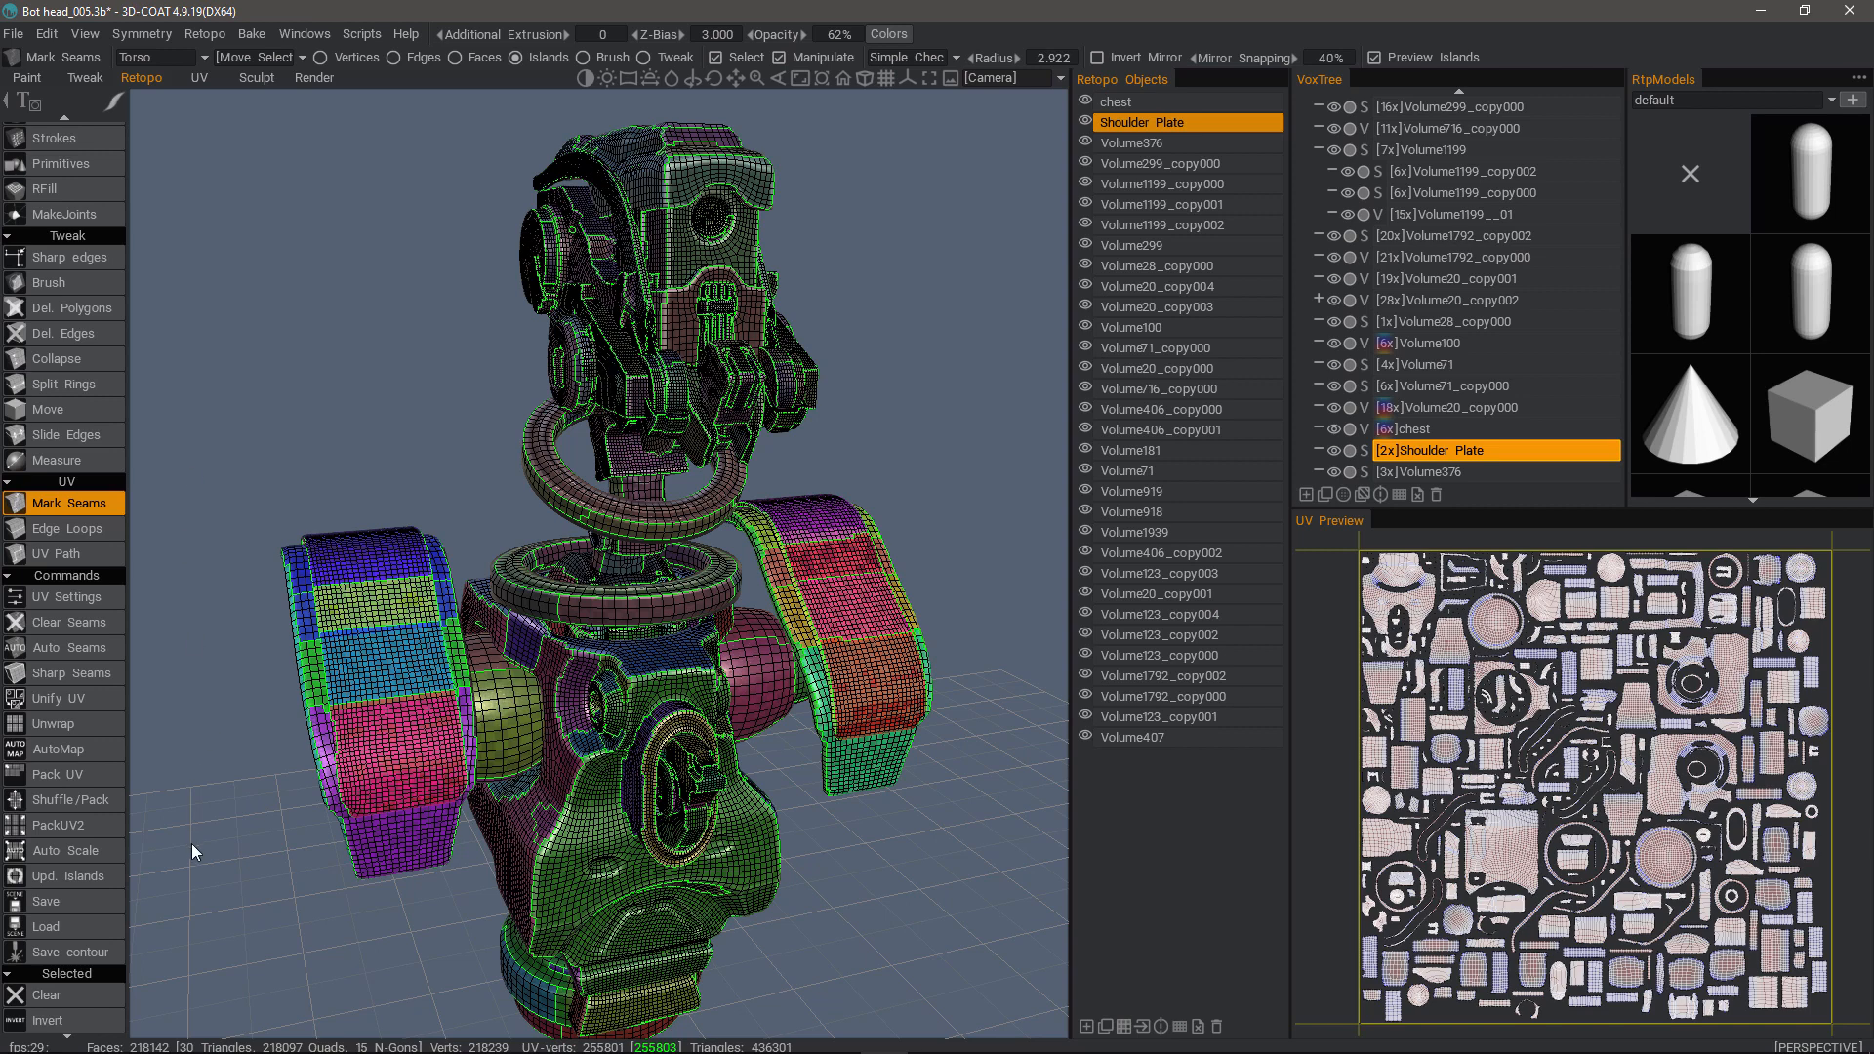
Step: Run Correspond Retopo Object w/ Sculpt Object to check the object and volume names, and dismiss the report
{"action": "left_click", "coordinate": [252, 34]}
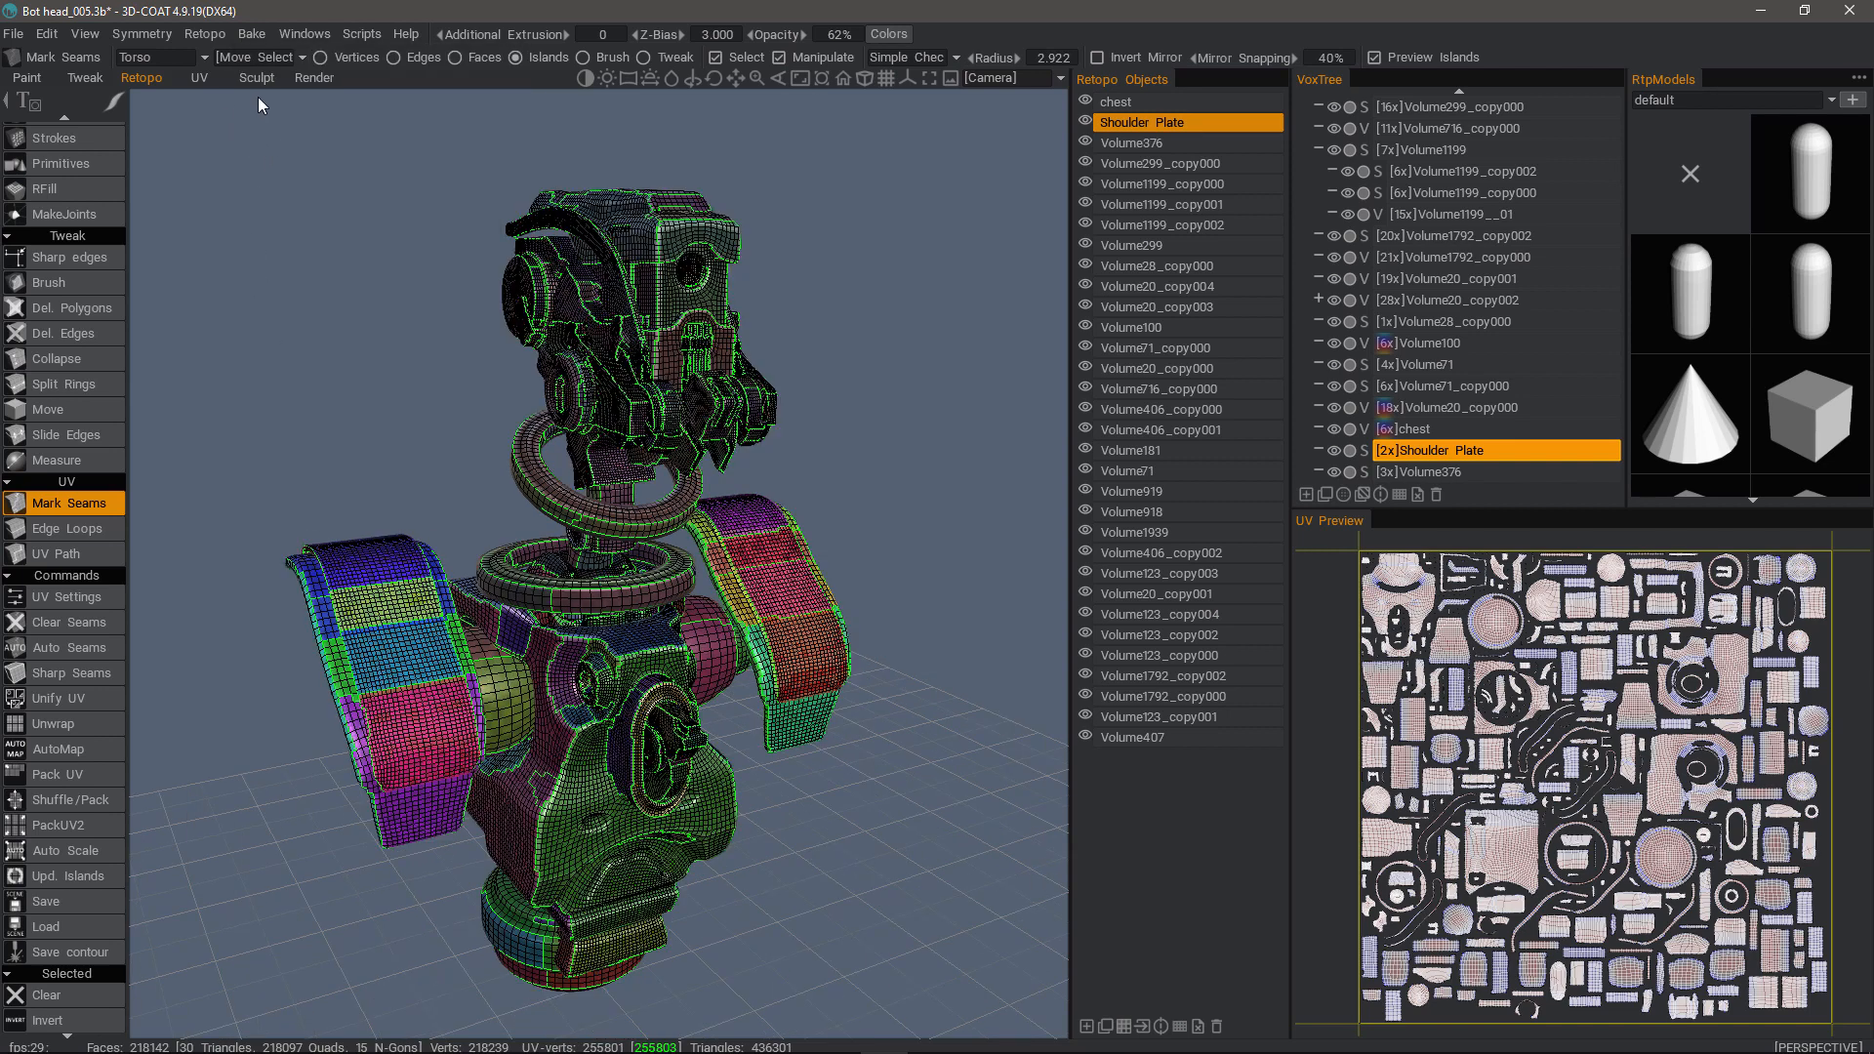
{"action": "left_click", "coordinate": [252, 33]}
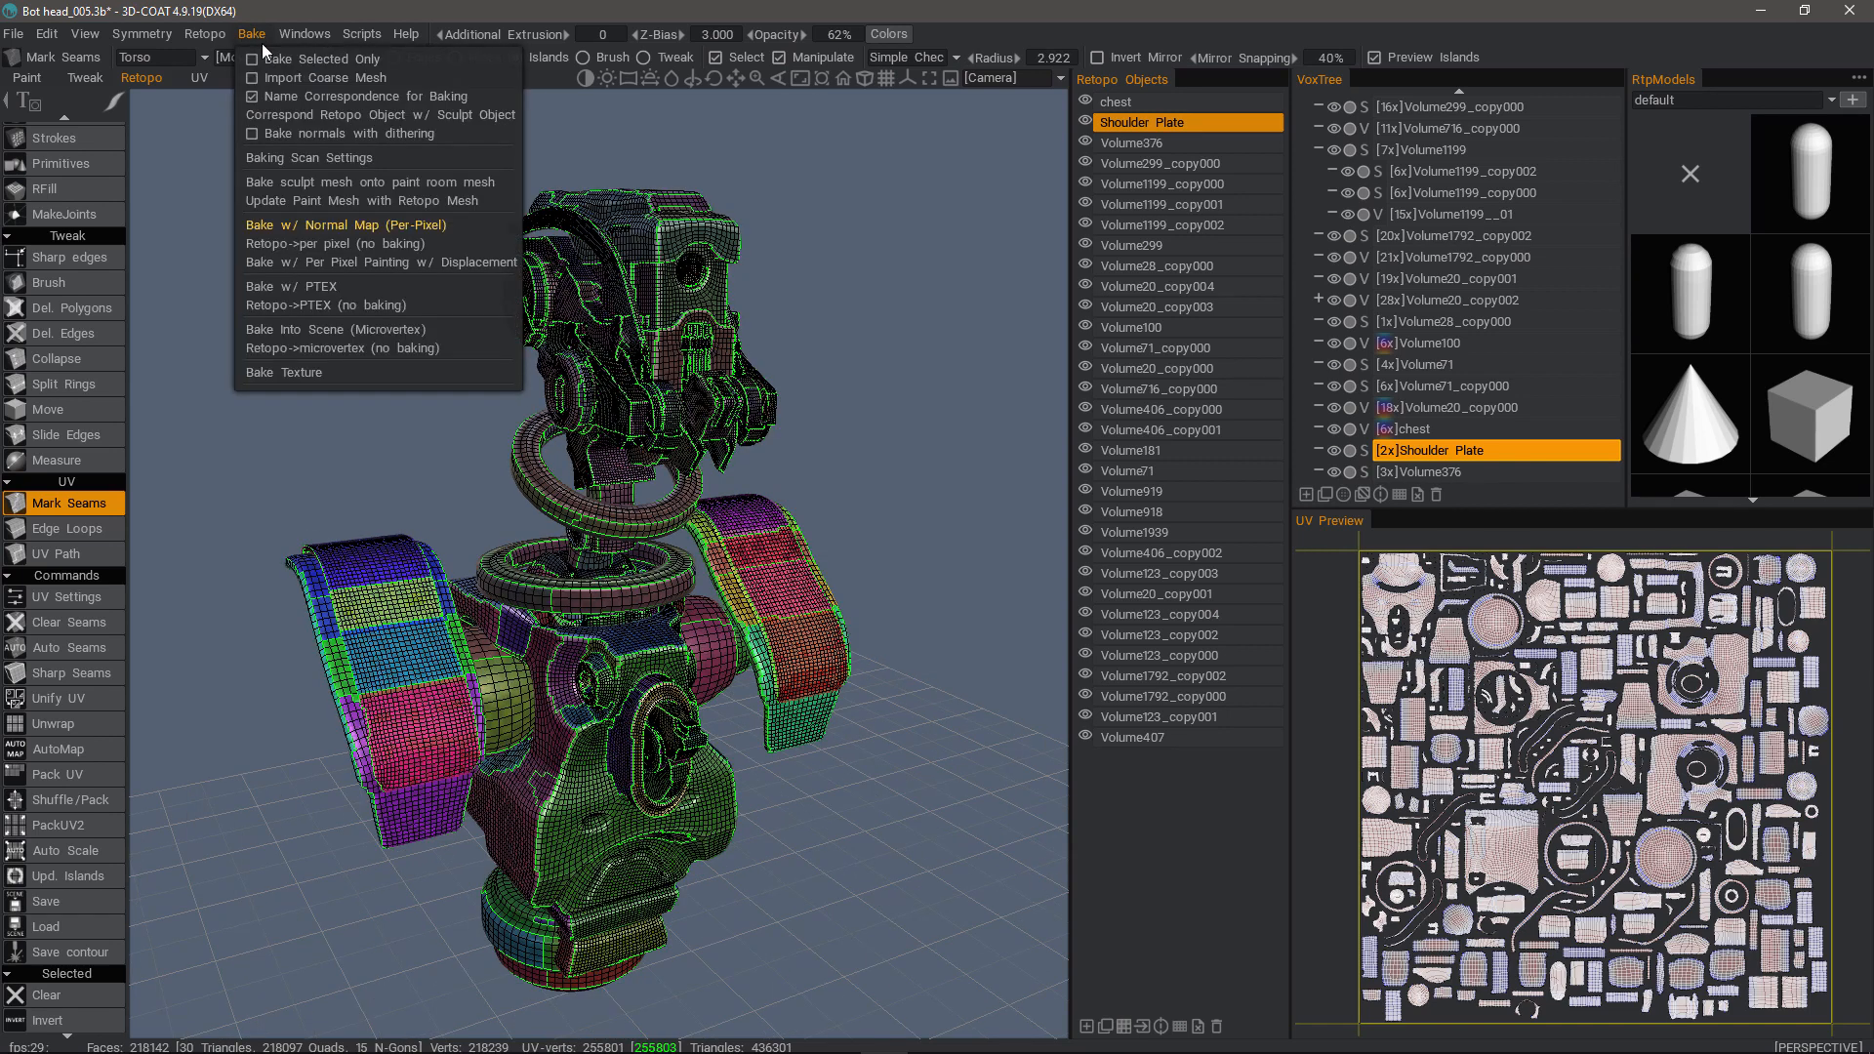
{"action": "left_click", "coordinate": [271, 117]}
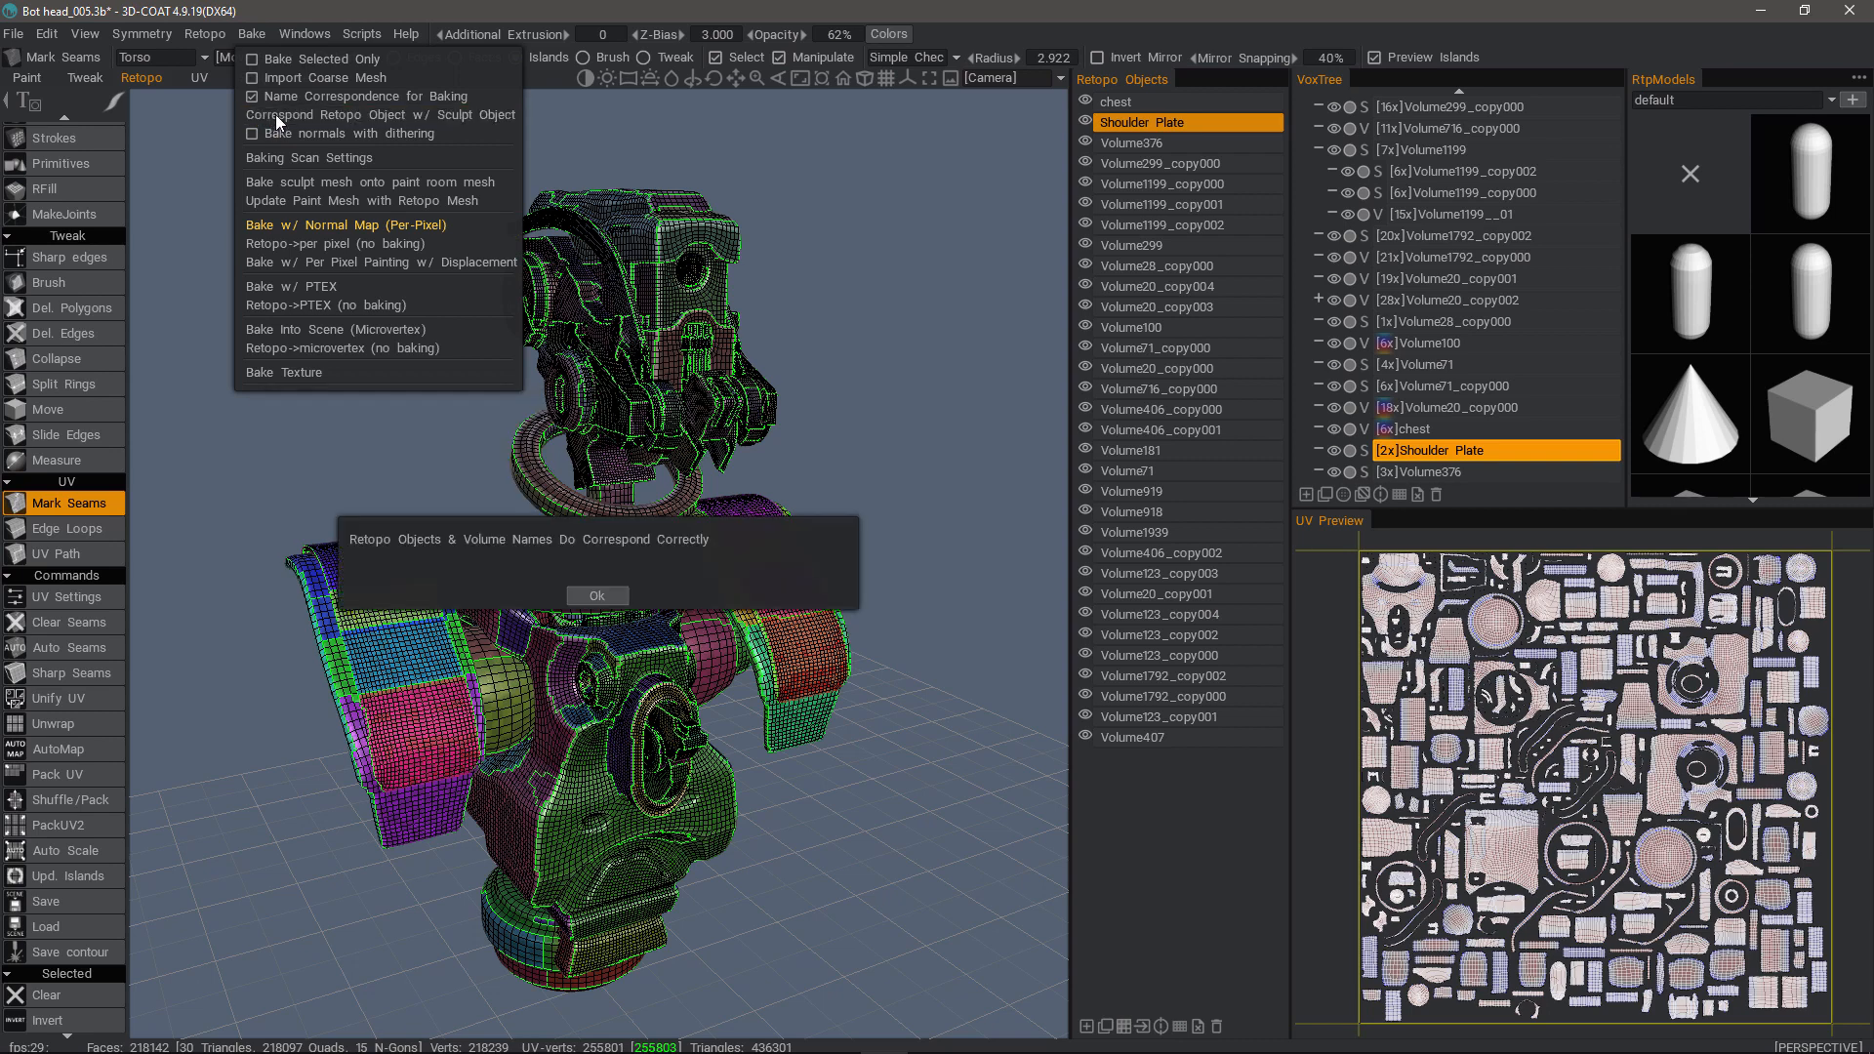
{"action": "left_click", "coordinate": [598, 597]}
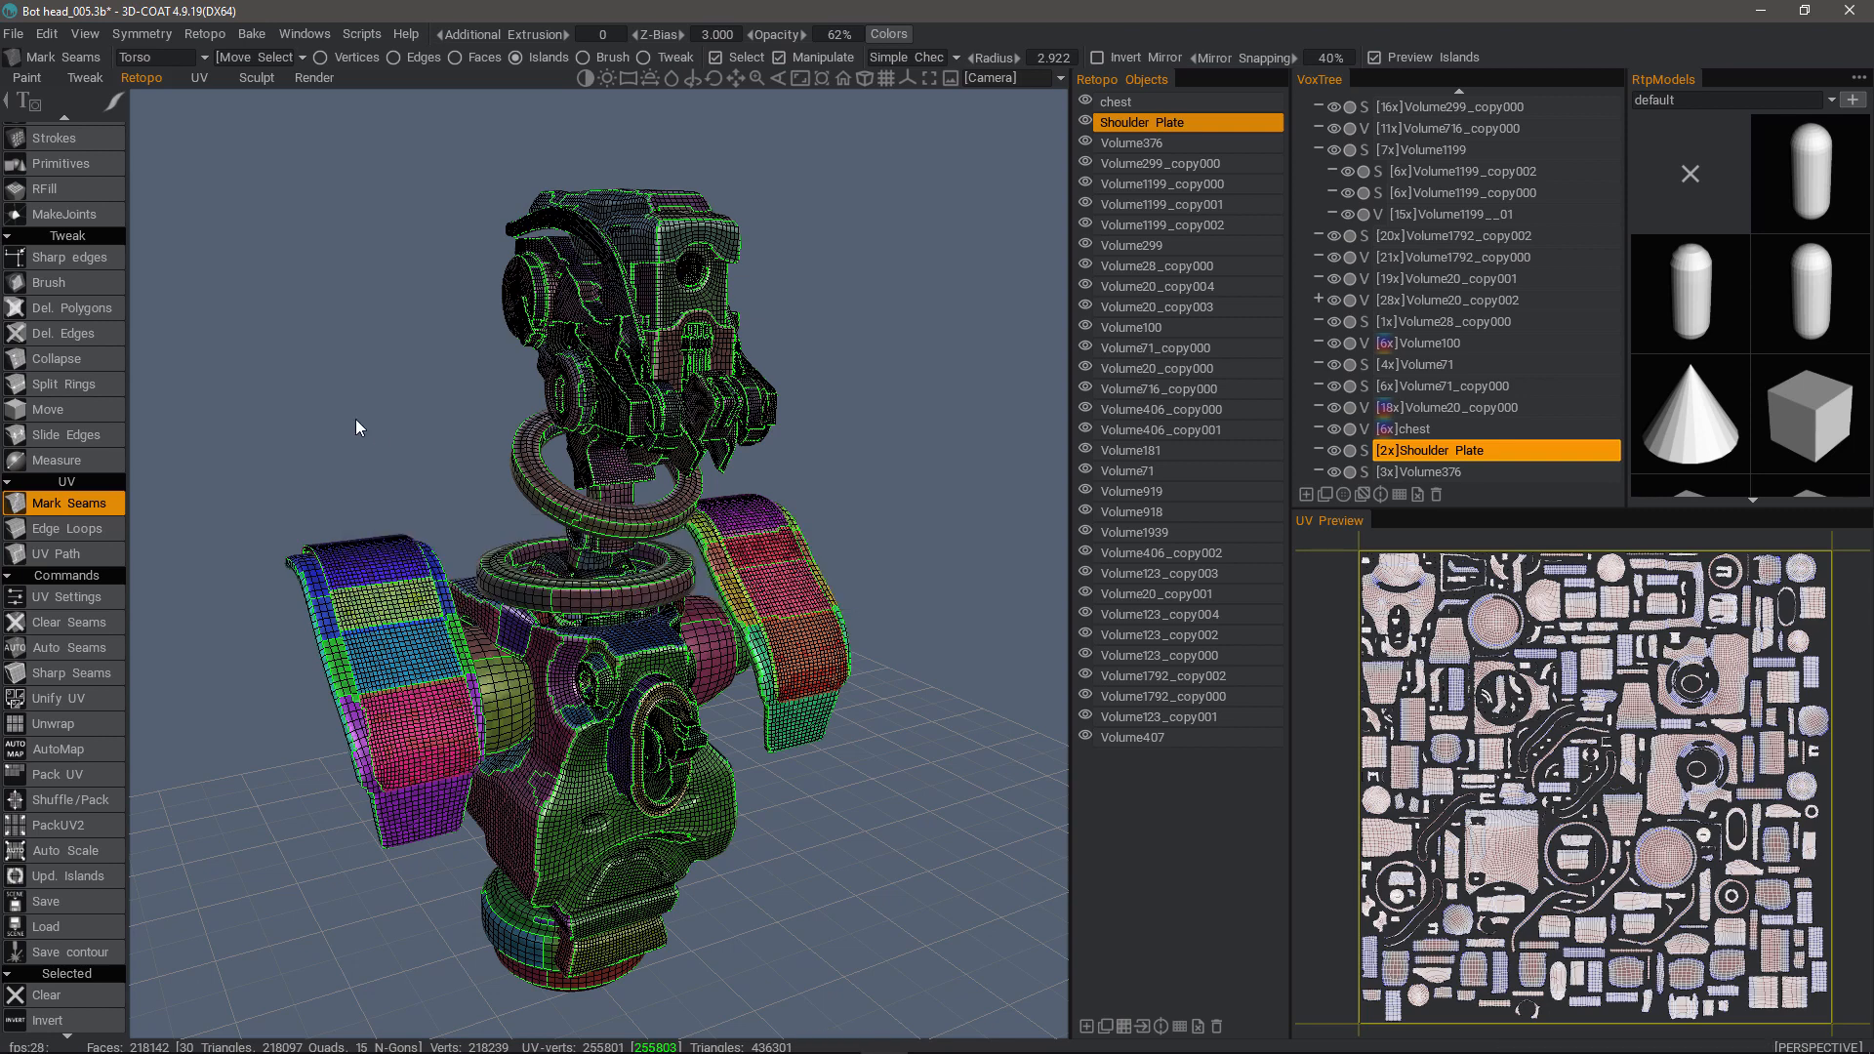
Step: Start Bake w/ Normal Map (Per-Pixel) with Name Correspondence for Baking enabled
{"action": "left_click", "coordinate": [255, 36]}
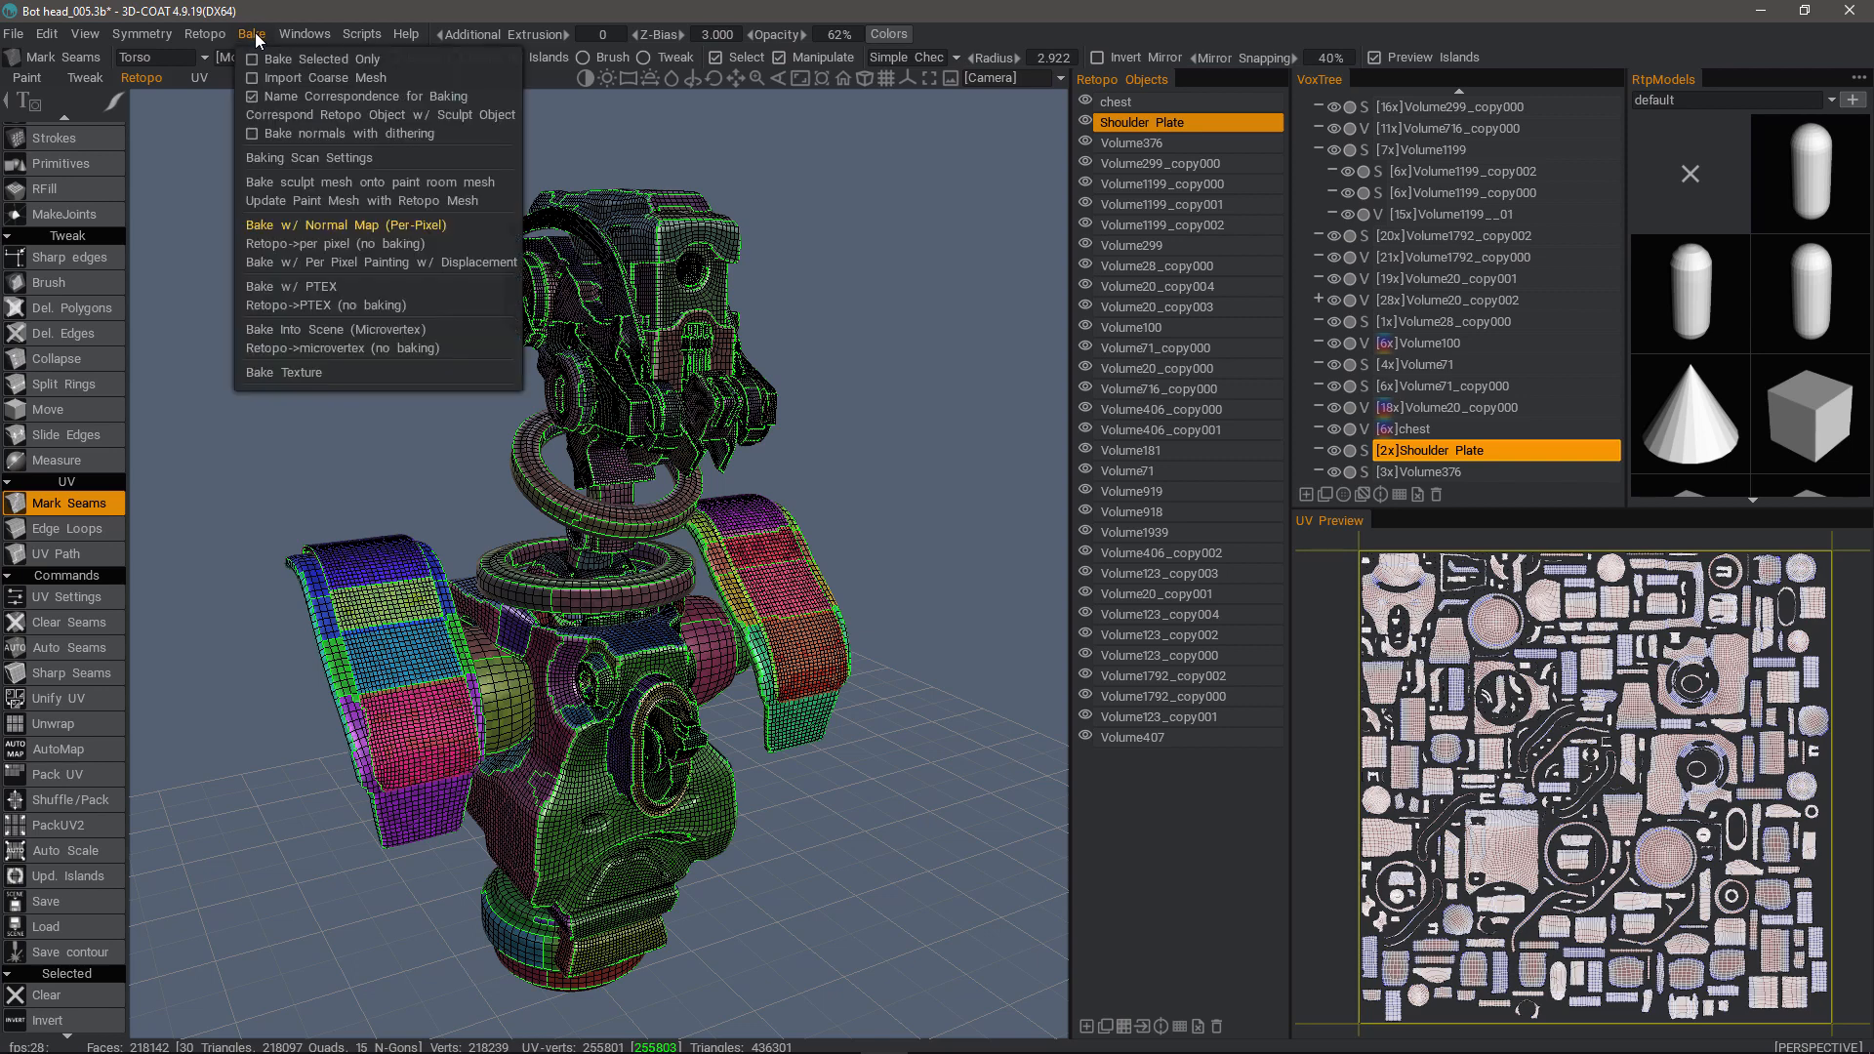
{"action": "left_click", "coordinate": [252, 97]}
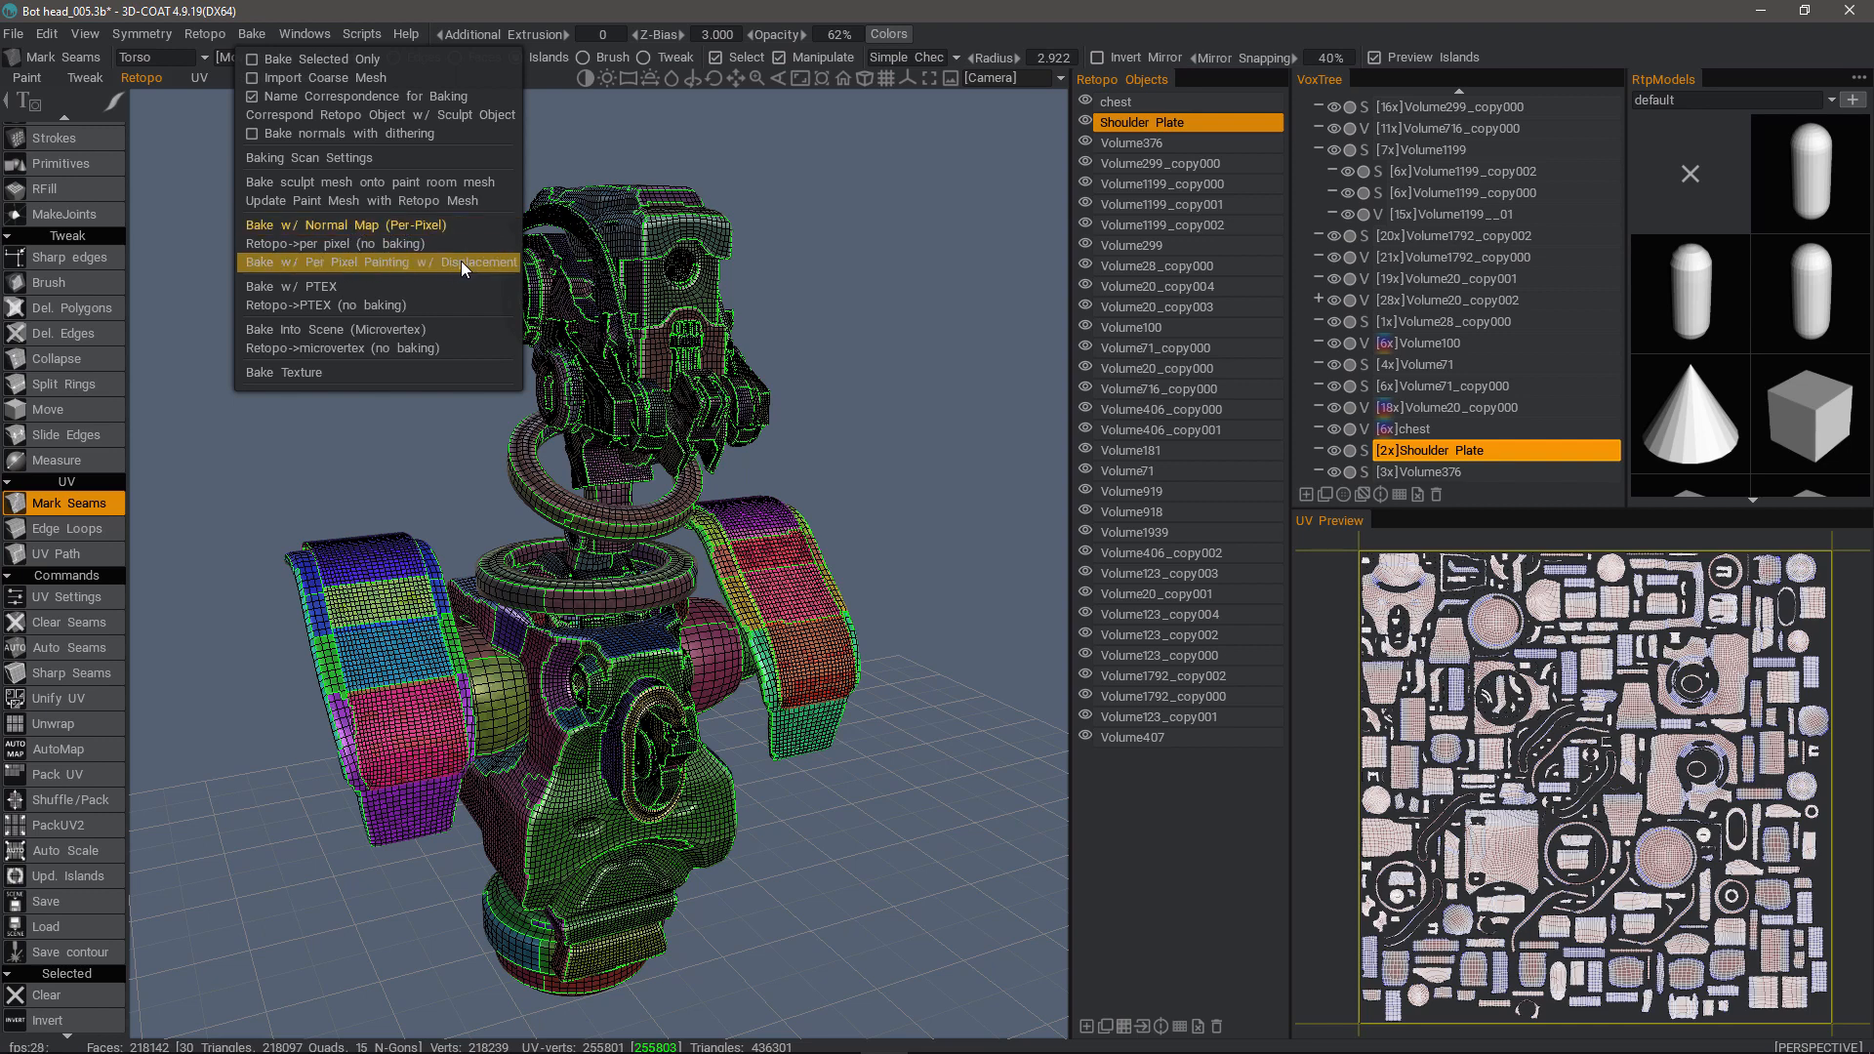
{"action": "left_click", "coordinate": [366, 225]}
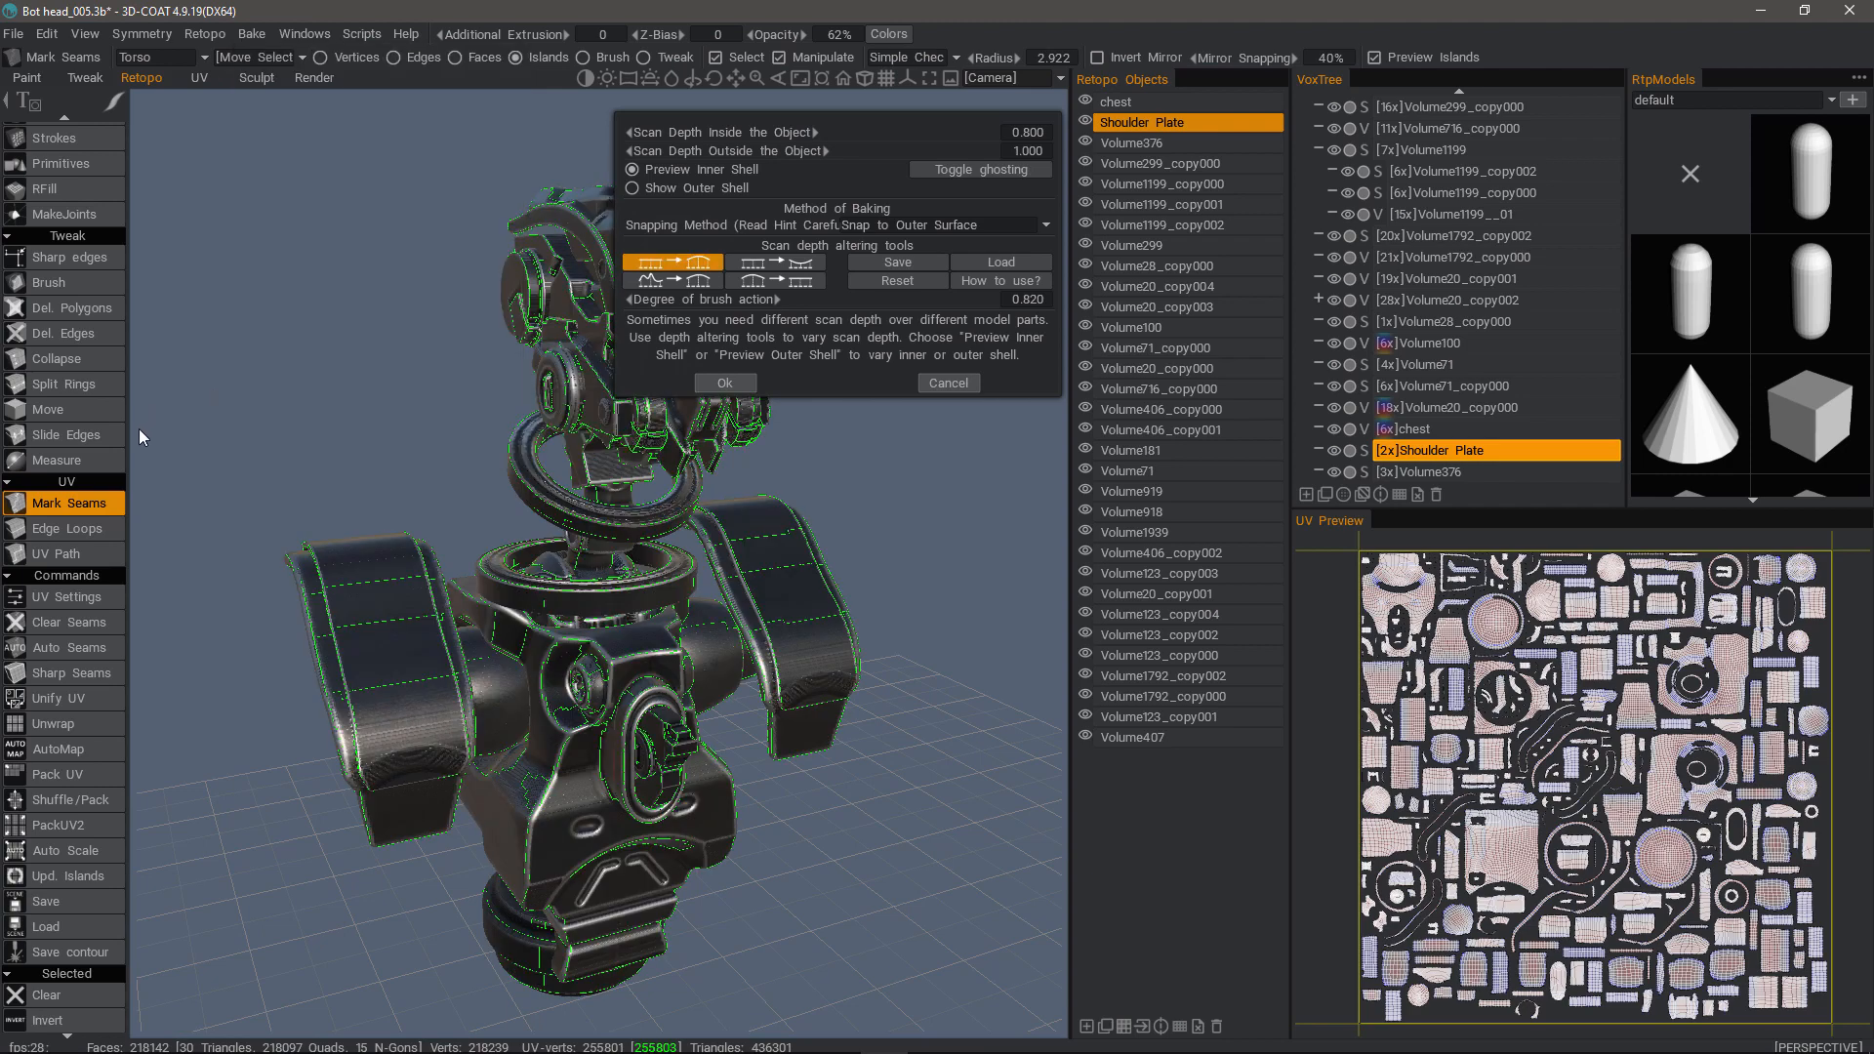
Step: Ghost the sculpt volumes and examine the inner shell preview against the retopo mesh on the shoulder plates, torso and head
{"action": "right_click_drag", "start_coordinate": [314, 256], "coordinate": [319, 237]}
{"action": "middle_click_drag", "start_coordinate": [319, 236], "coordinate": [181, 254]}
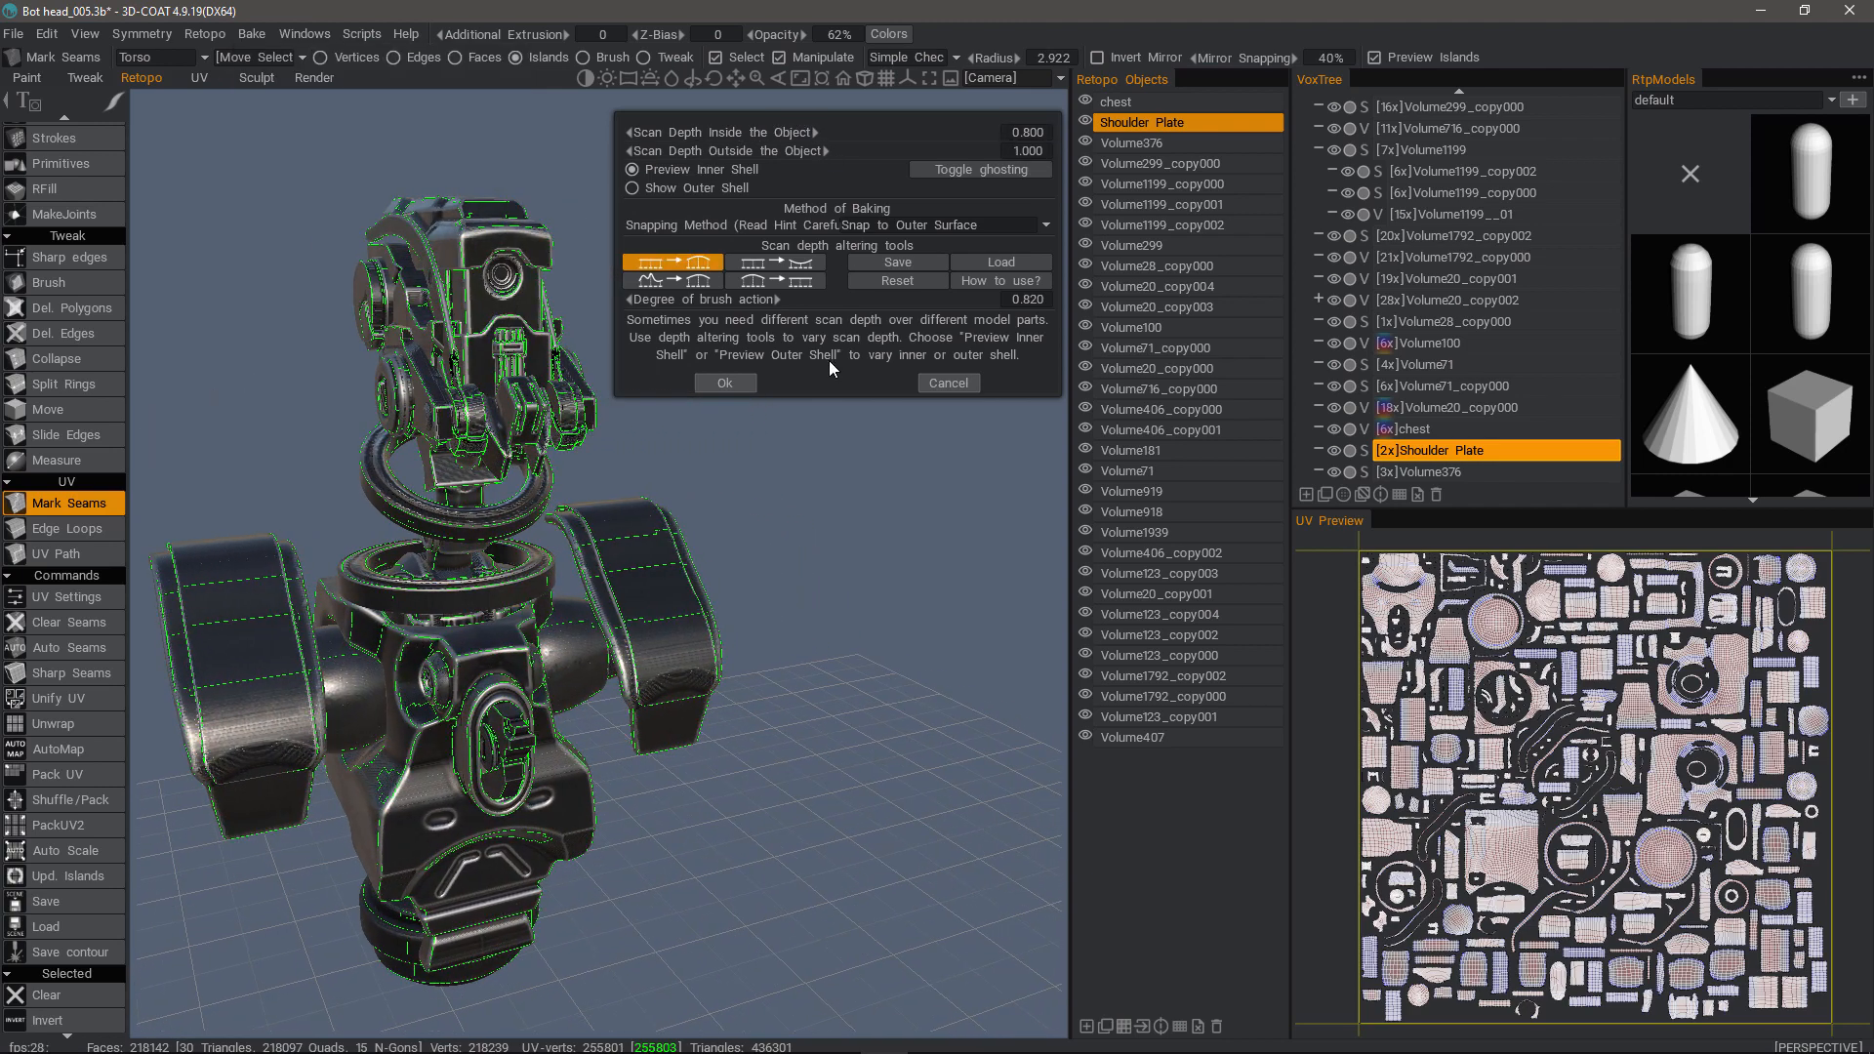
{"action": "left_click_drag", "start_coordinate": [594, 303], "coordinate": [702, 360]}
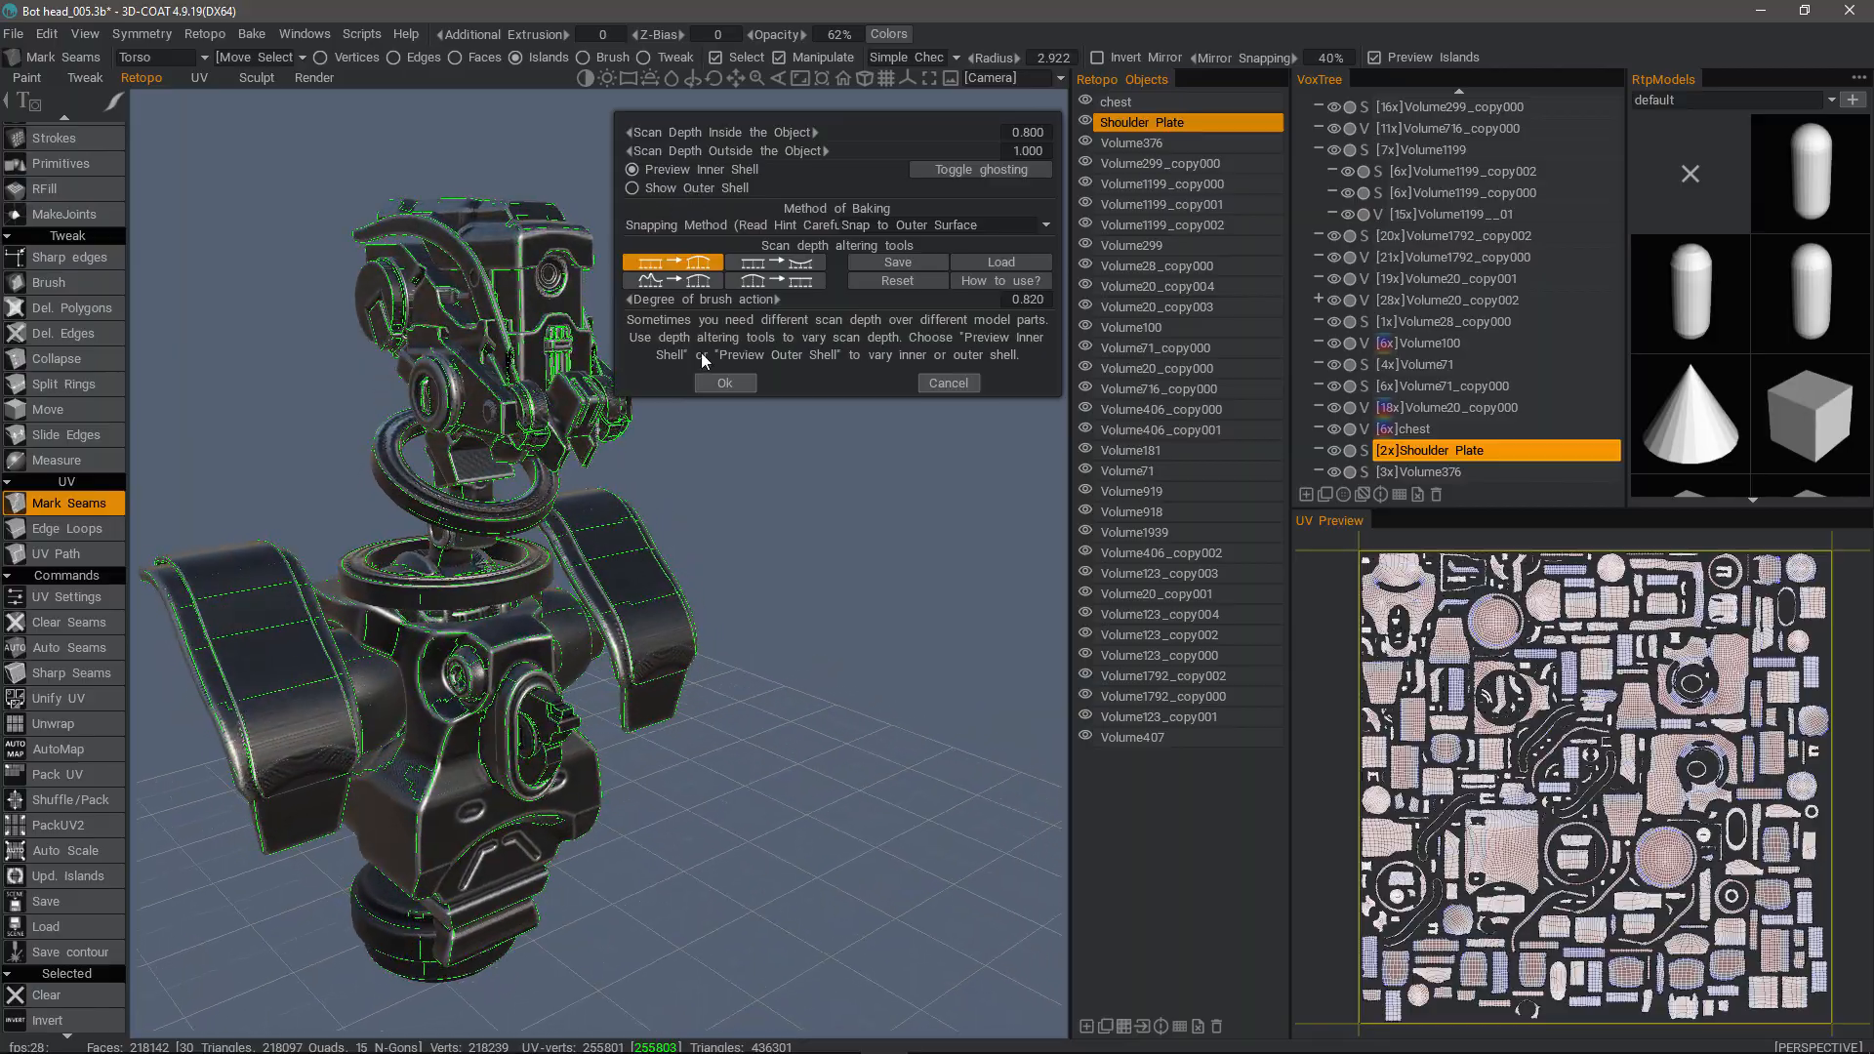
{"action": "left_click", "coordinate": [939, 168]}
{"action": "left_click_drag", "start_coordinate": [707, 420], "coordinate": [607, 599]}
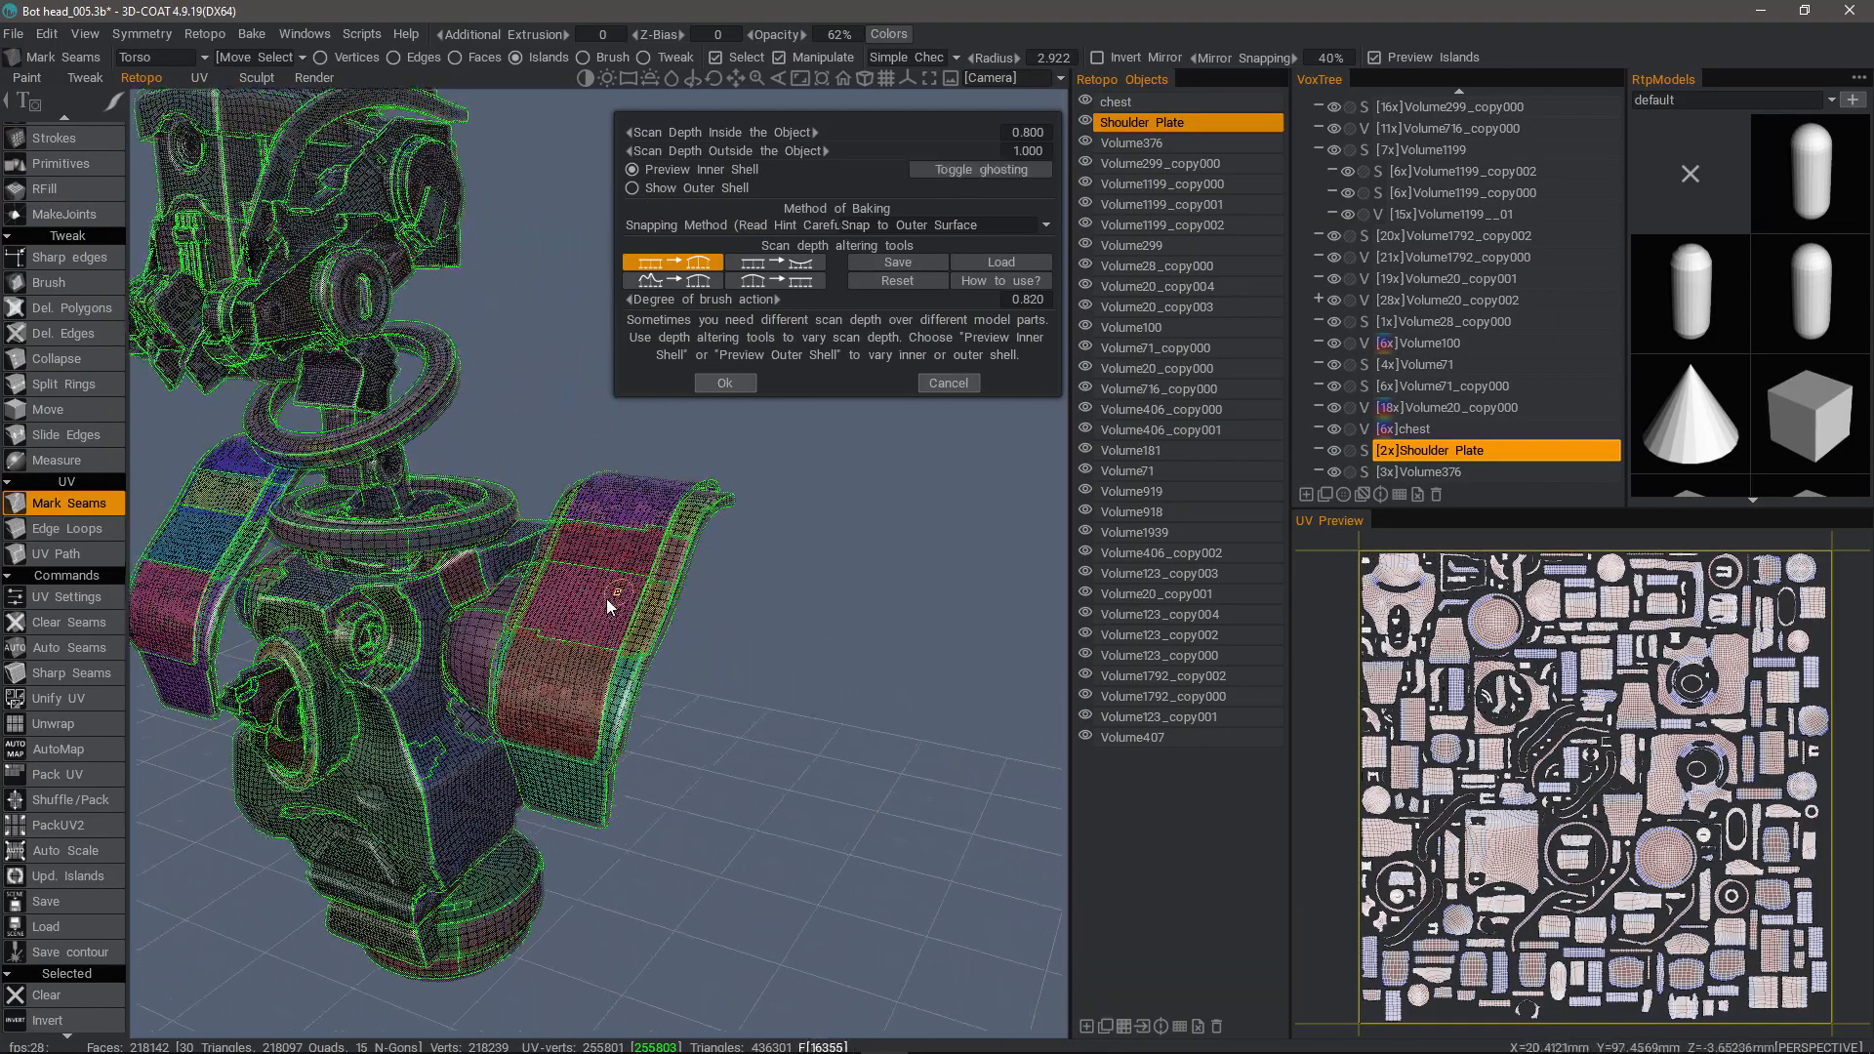
{"action": "scroll", "coordinate": [604, 599], "scroll_direction": "up", "scroll_amount": 5}
{"action": "middle_click_drag", "start_coordinate": [585, 589], "coordinate": [643, 547]}
{"action": "mouse_move", "coordinate": [643, 546]}
{"action": "left_mouse_down"}
{"action": "mouse_move", "coordinate": [712, 577]}
{"action": "mouse_move", "coordinate": [751, 524]}
{"action": "mouse_move", "coordinate": [651, 502]}
{"action": "mouse_move", "coordinate": [628, 585]}
{"action": "mouse_move", "coordinate": [578, 634]}
{"action": "mouse_move", "coordinate": [613, 652]}
{"action": "left_mouse_up"}
{"action": "scroll", "coordinate": [471, 777], "scroll_direction": "down", "scroll_amount": 10}
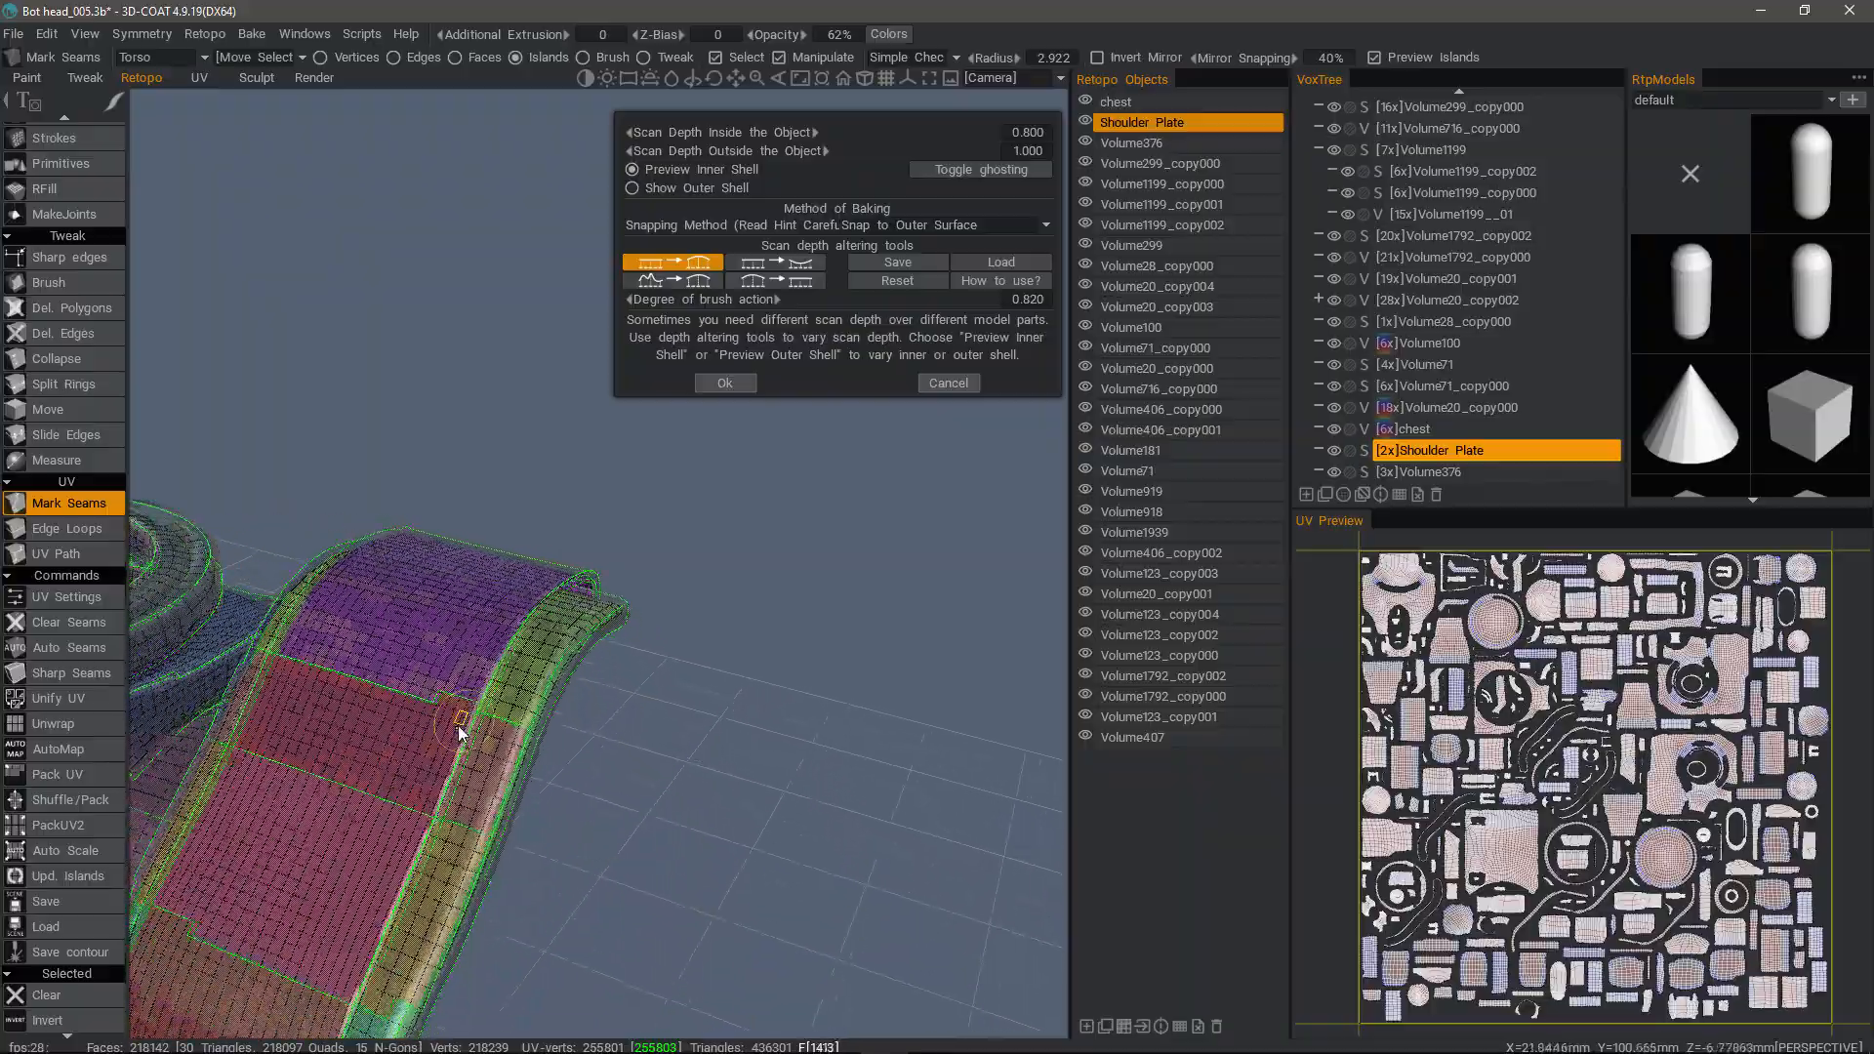
{"action": "left_click_drag", "start_coordinate": [518, 687], "coordinate": [404, 349]}
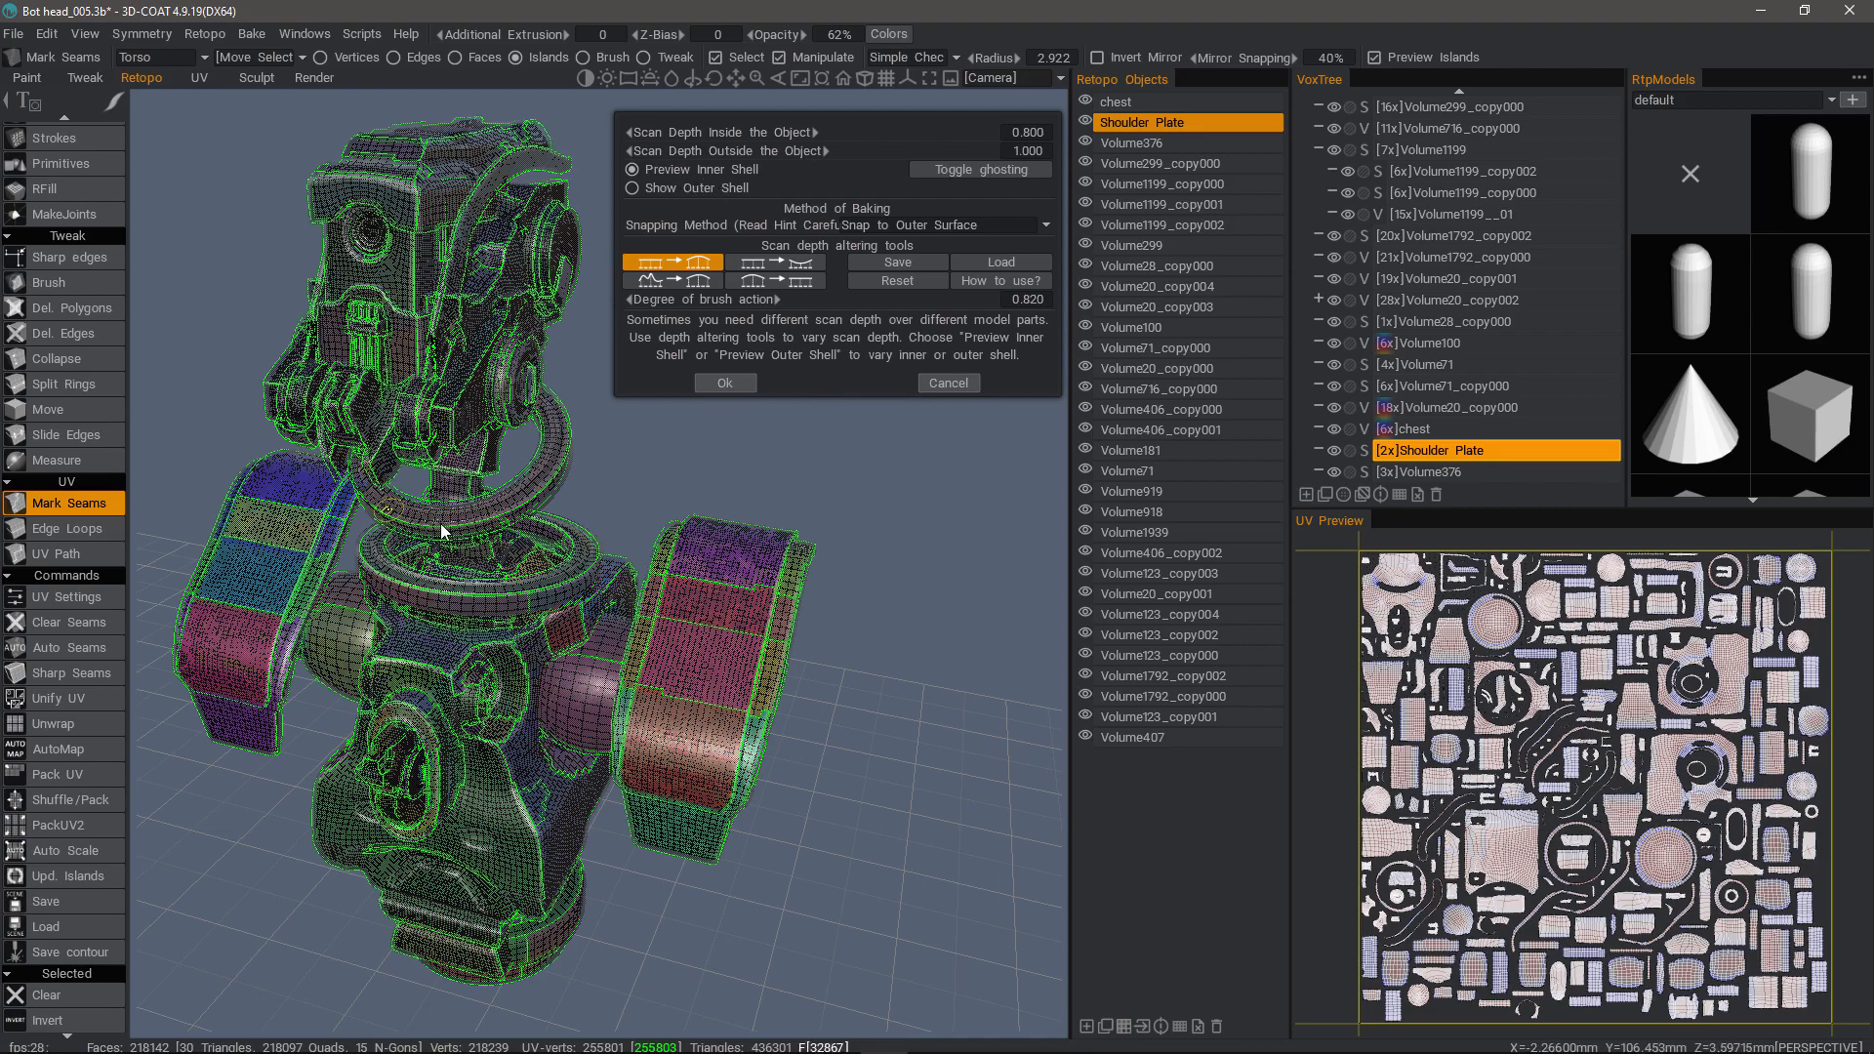
{"action": "left_click_drag", "start_coordinate": [454, 519], "coordinate": [734, 183]}
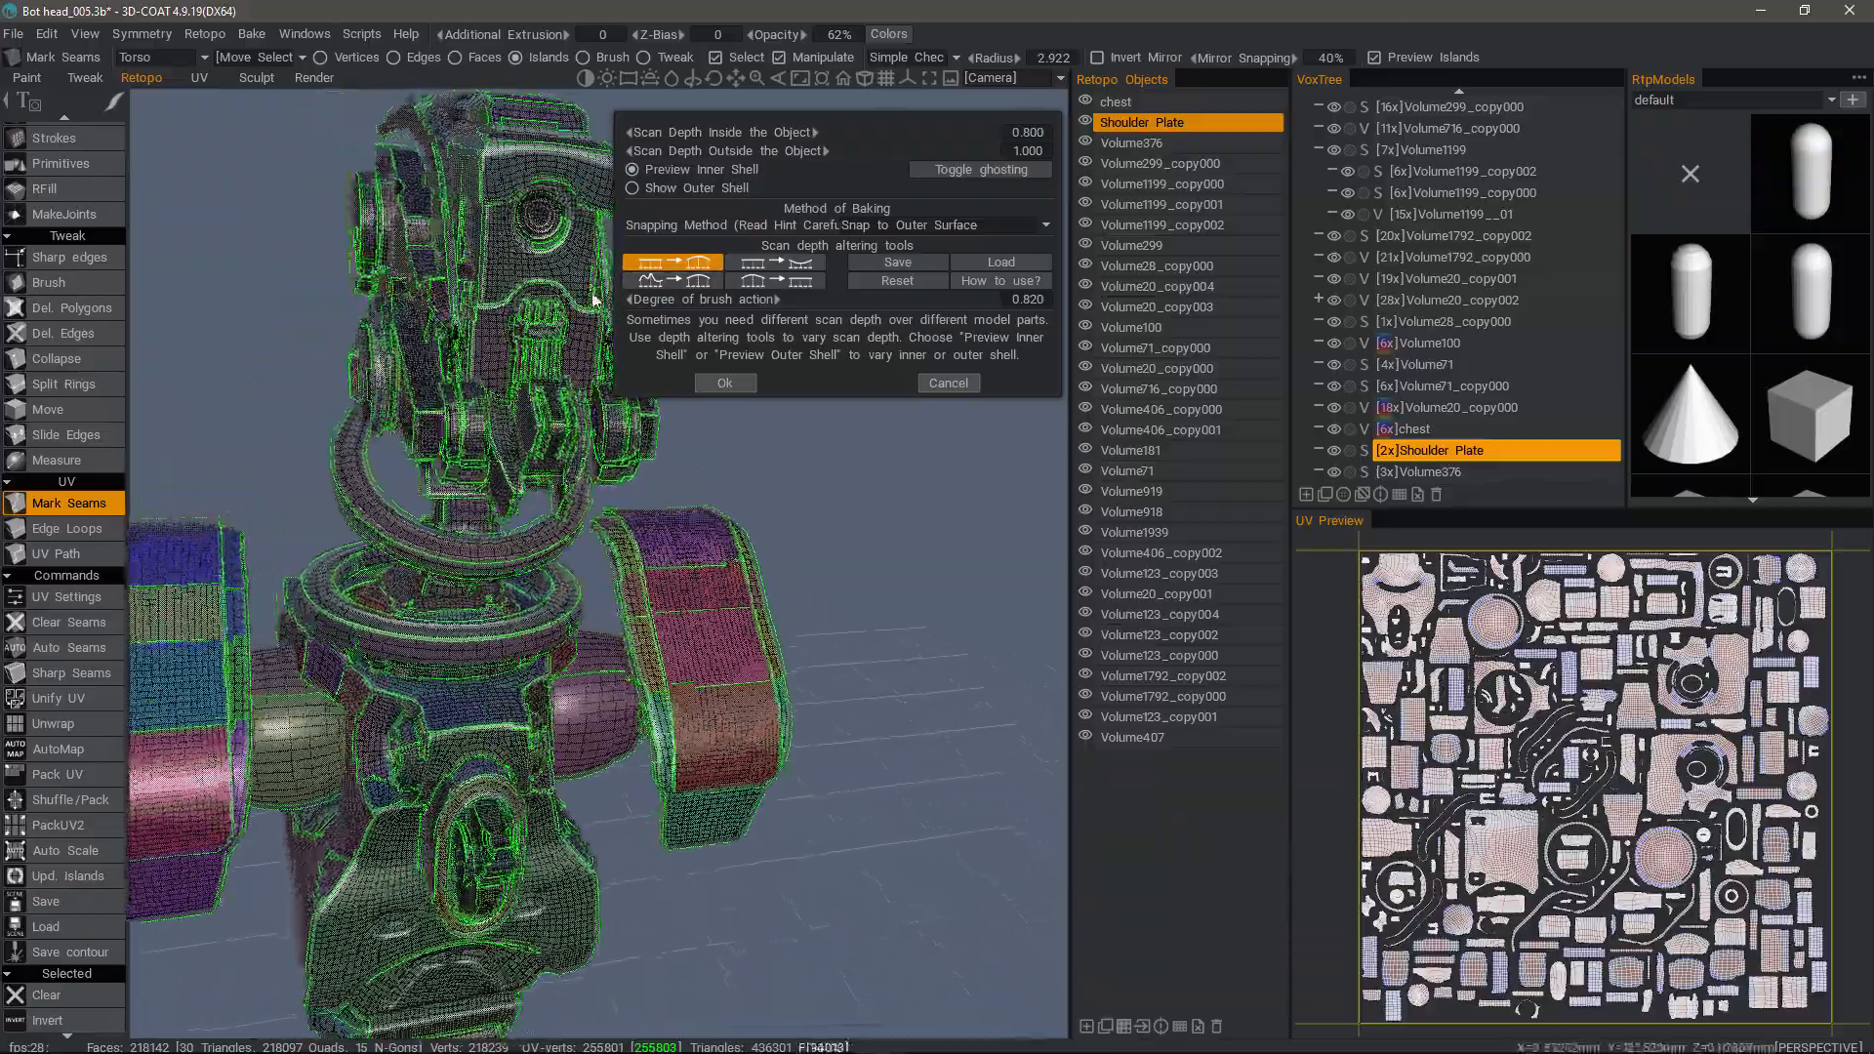
Step: Turn ghosting back off and examine where the inner shell preview intersects the sculpt around the head and neck rings
{"action": "left_click", "coordinate": [950, 170]}
{"action": "scroll", "coordinate": [781, 586], "scroll_direction": "down", "scroll_amount": 4}
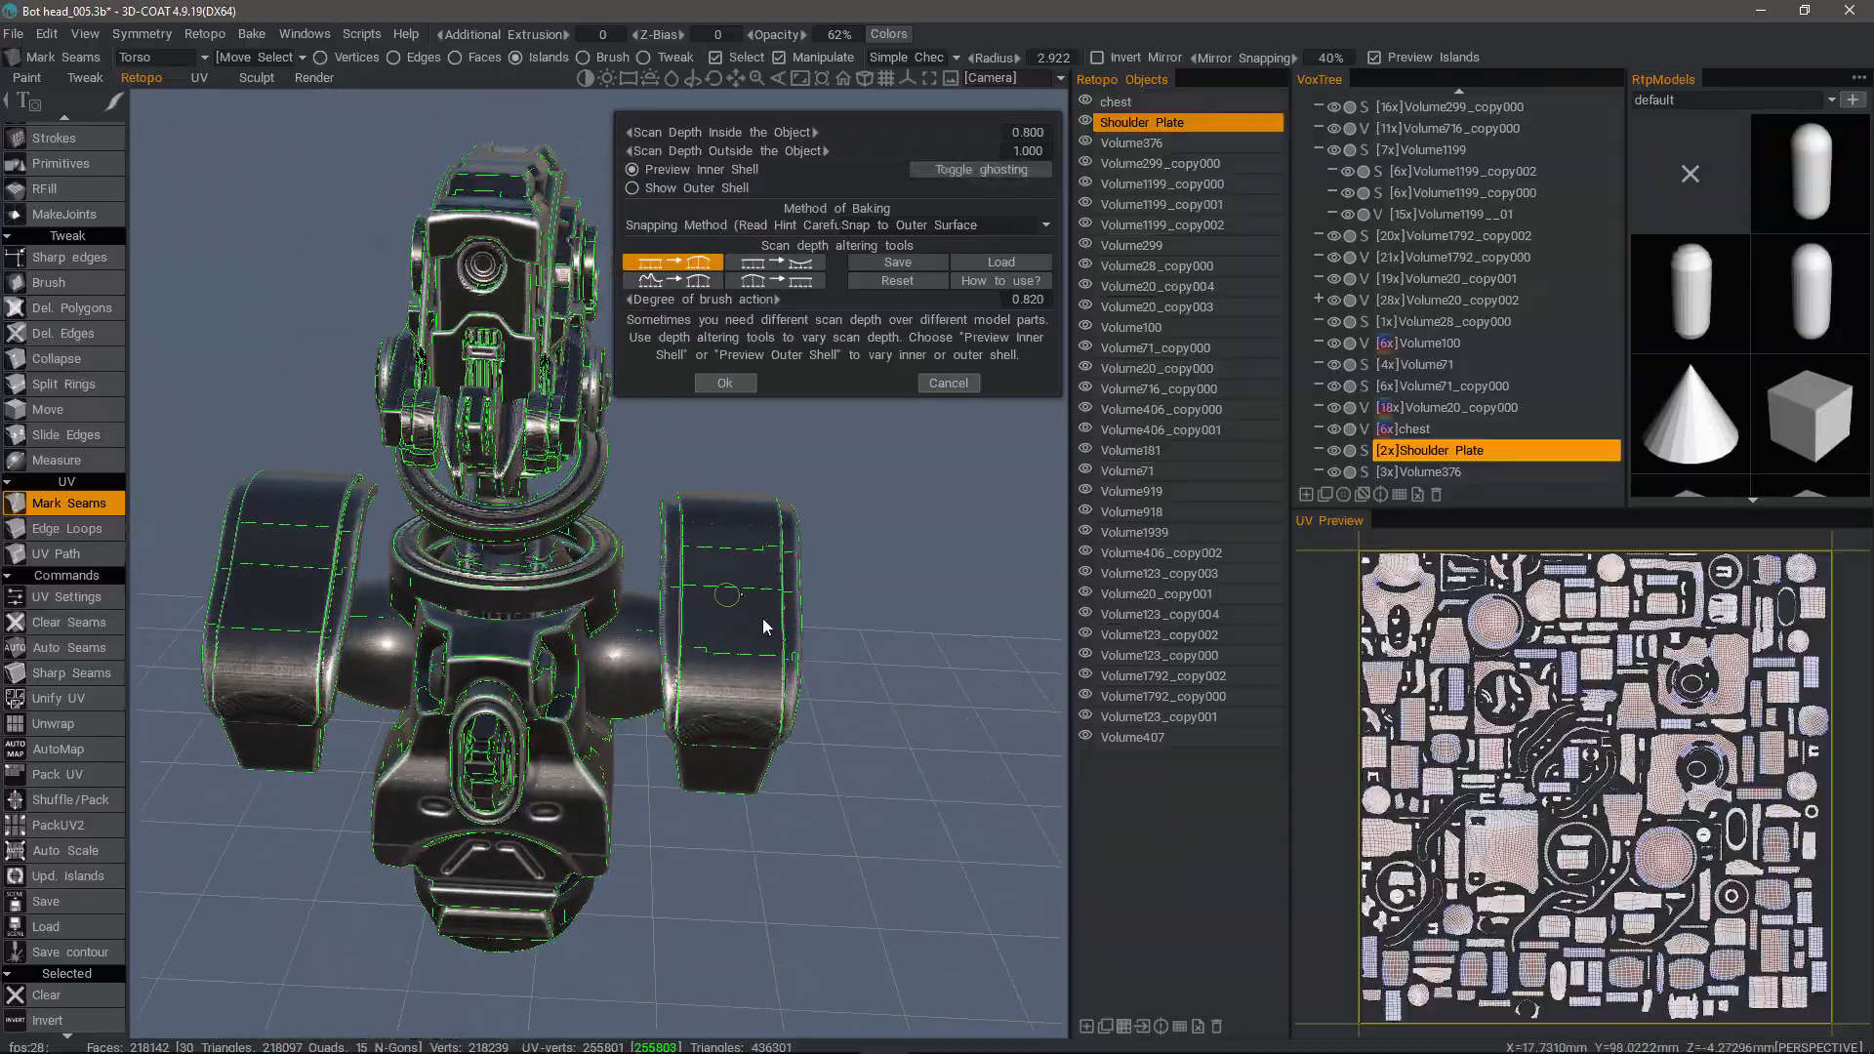
{"action": "left_click_drag", "start_coordinate": [763, 618], "coordinate": [590, 410]}
{"action": "scroll", "coordinate": [449, 331], "scroll_direction": "up", "scroll_amount": 4}
{"action": "middle_click_drag", "start_coordinate": [588, 410], "coordinate": [637, 430]}
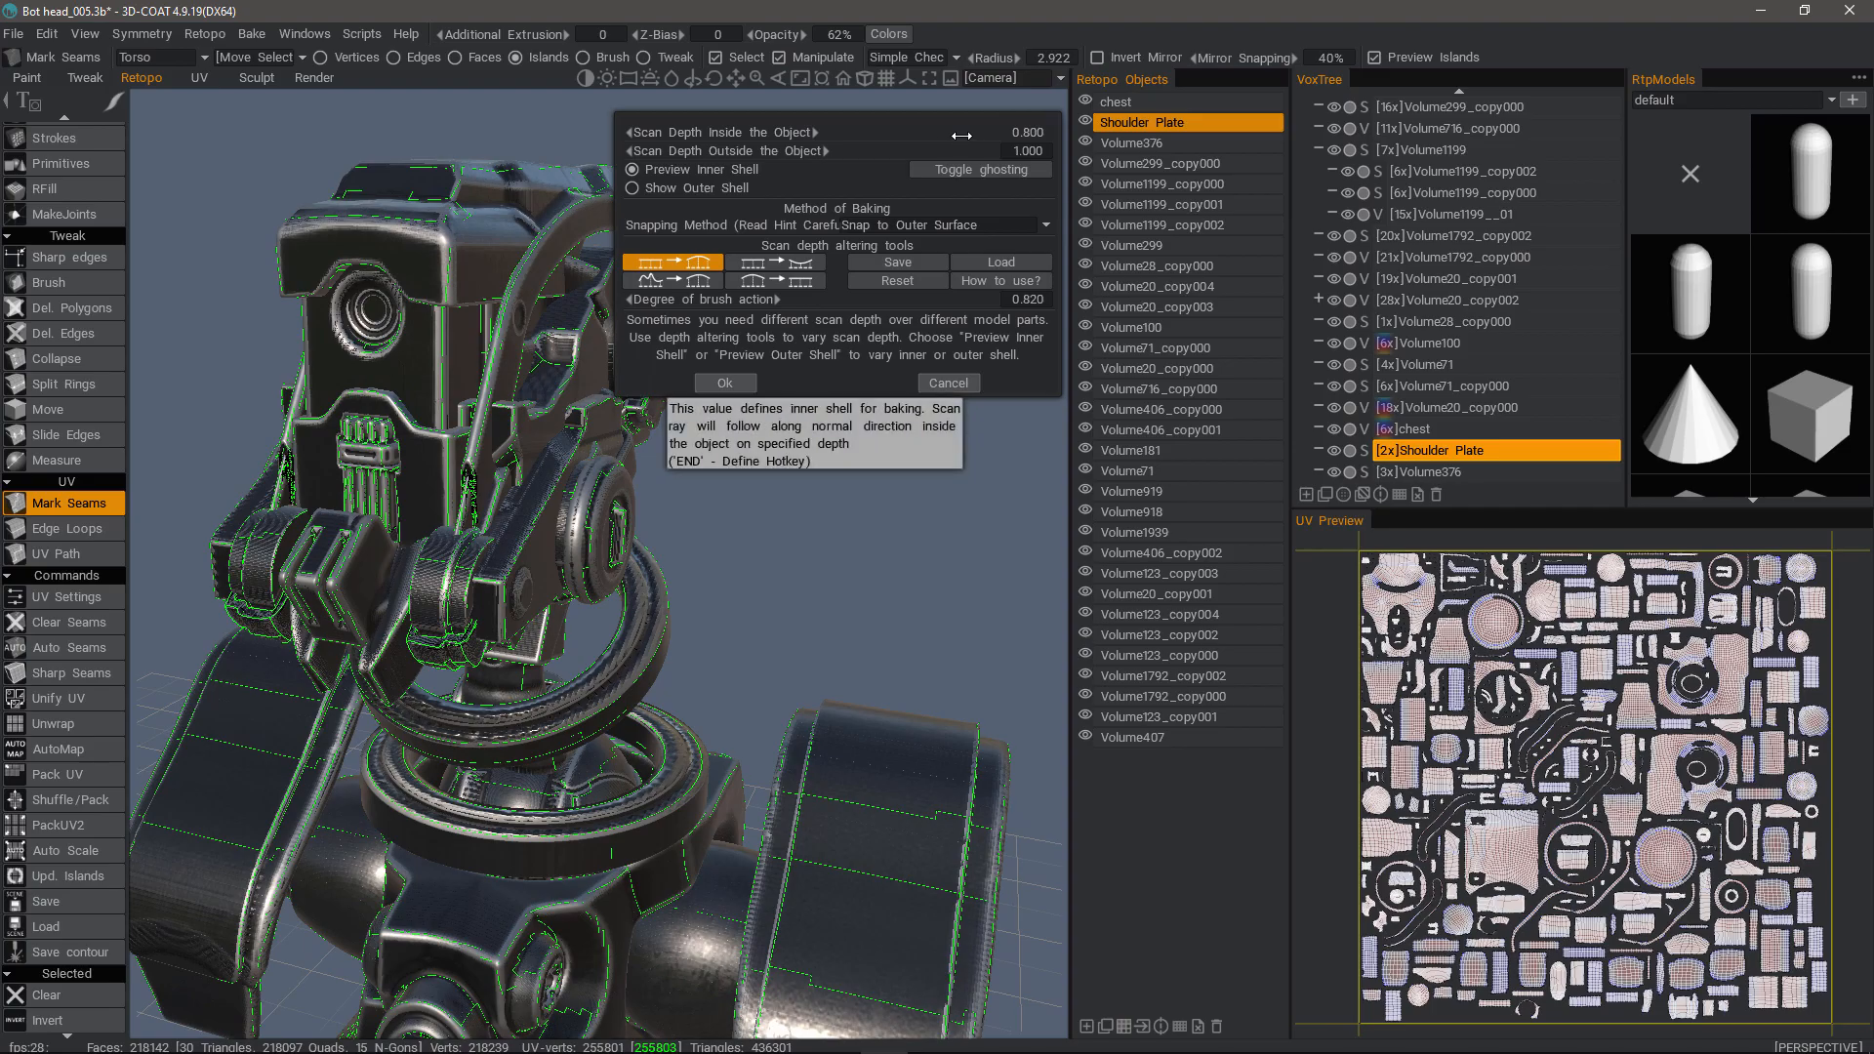
{"action": "left_click_drag", "start_coordinate": [488, 410], "coordinate": [518, 436], "text": "alt"}
{"action": "right_click_drag", "start_coordinate": [519, 436], "coordinate": [469, 430], "text": "alt"}
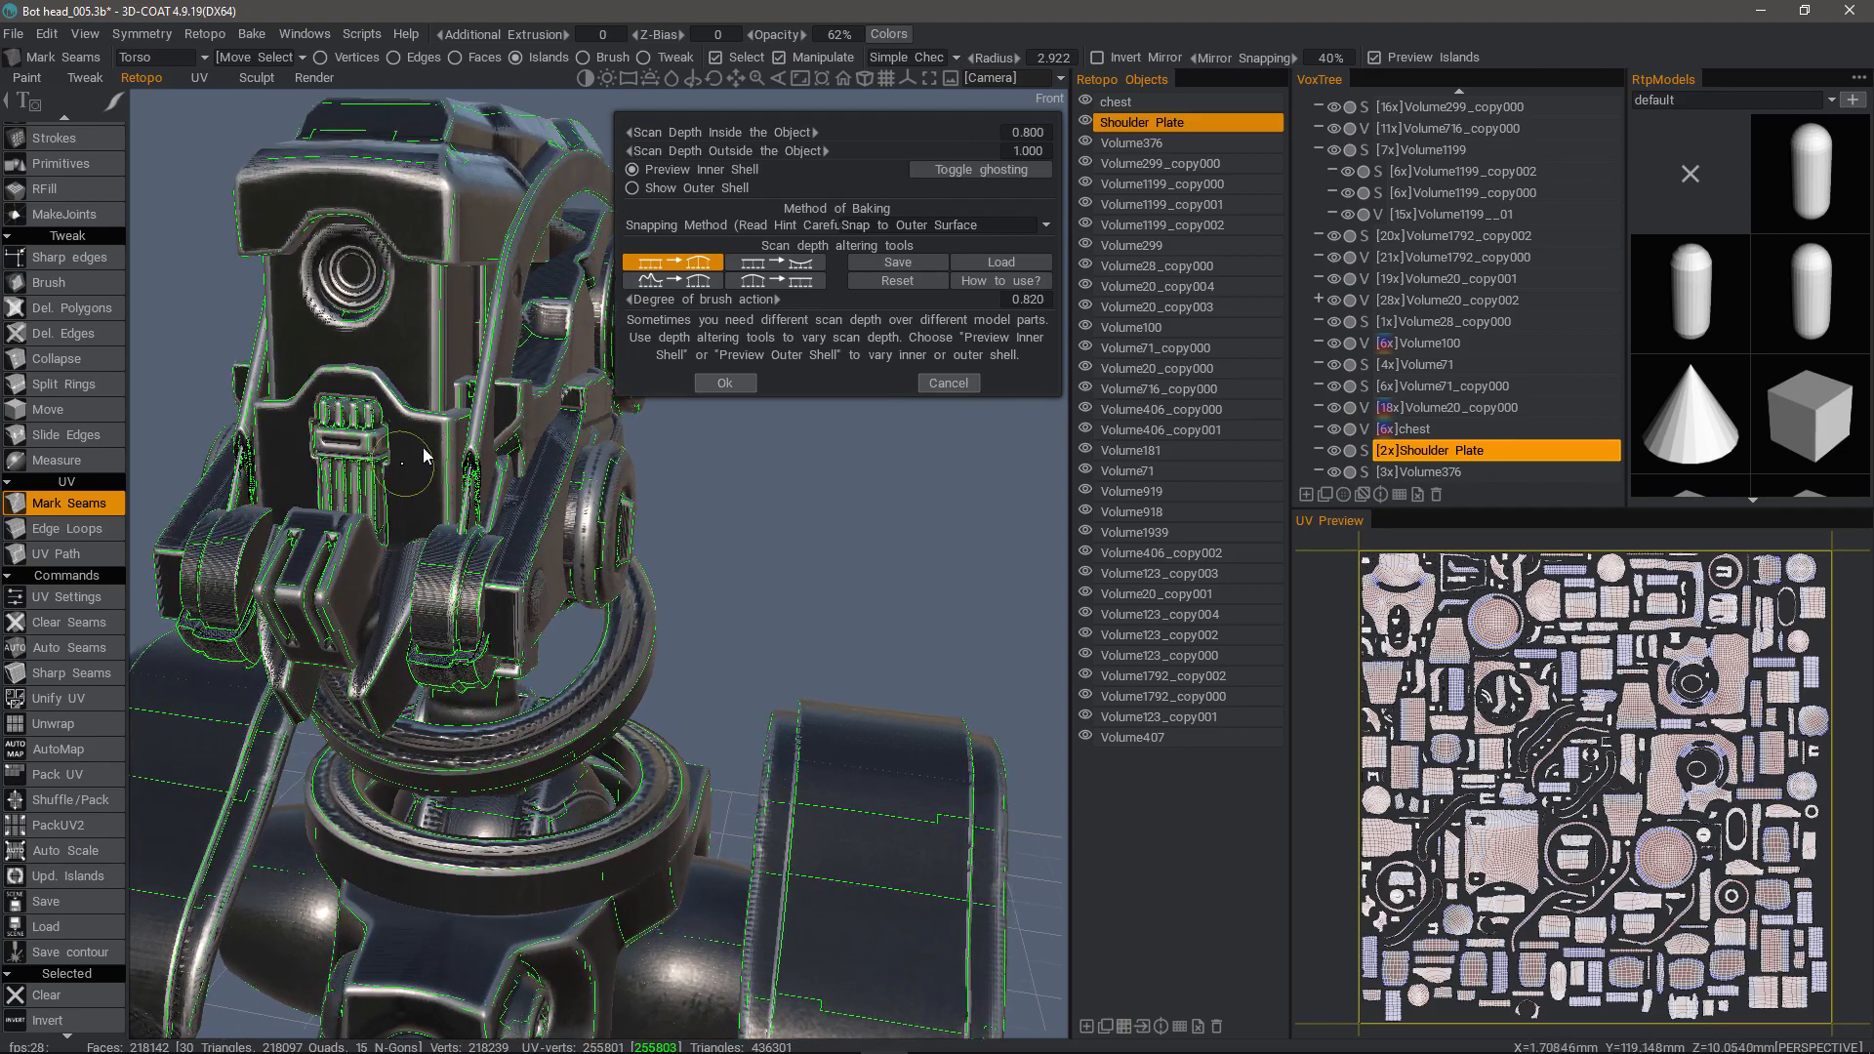
{"action": "left_click_drag", "start_coordinate": [469, 430], "coordinate": [441, 484], "text": "alt"}
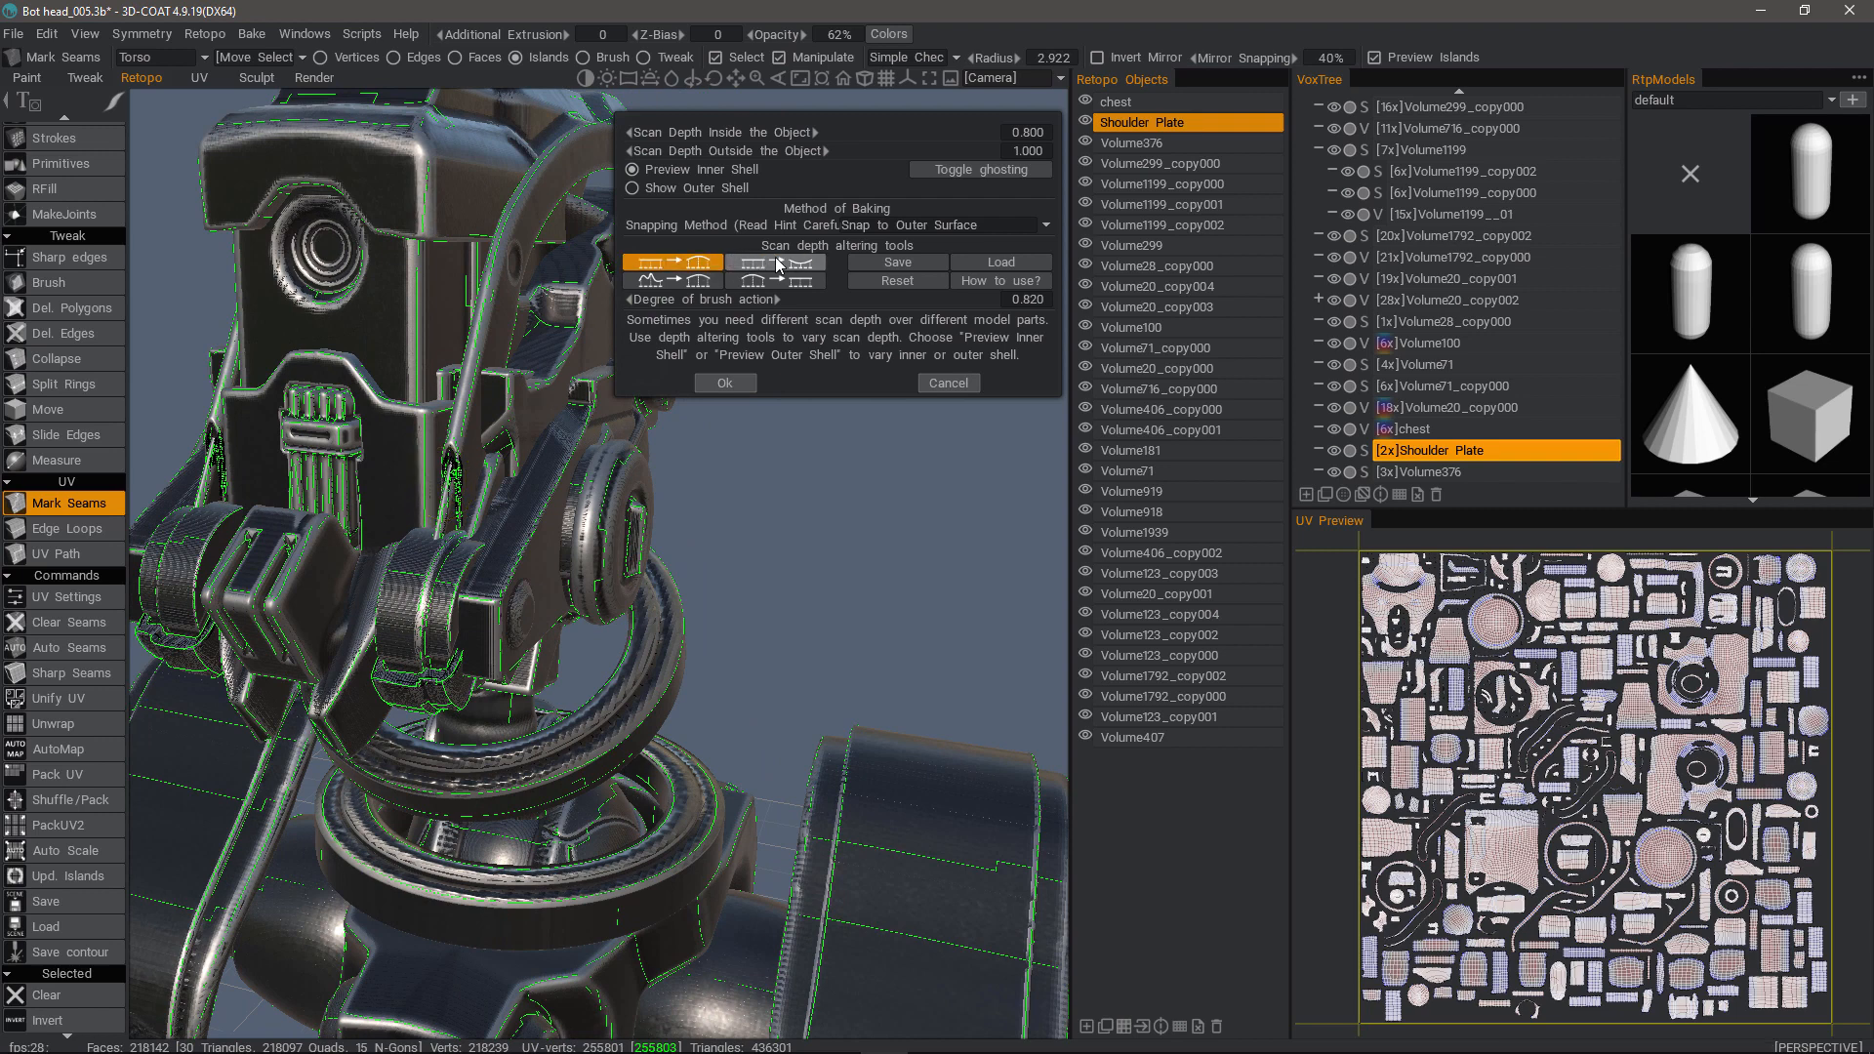
Step: With the scan depth increasing brush active, paint its inverted action over the gap at the lower end of the thin rod beside the face
{"action": "left_click", "coordinate": [687, 265]}
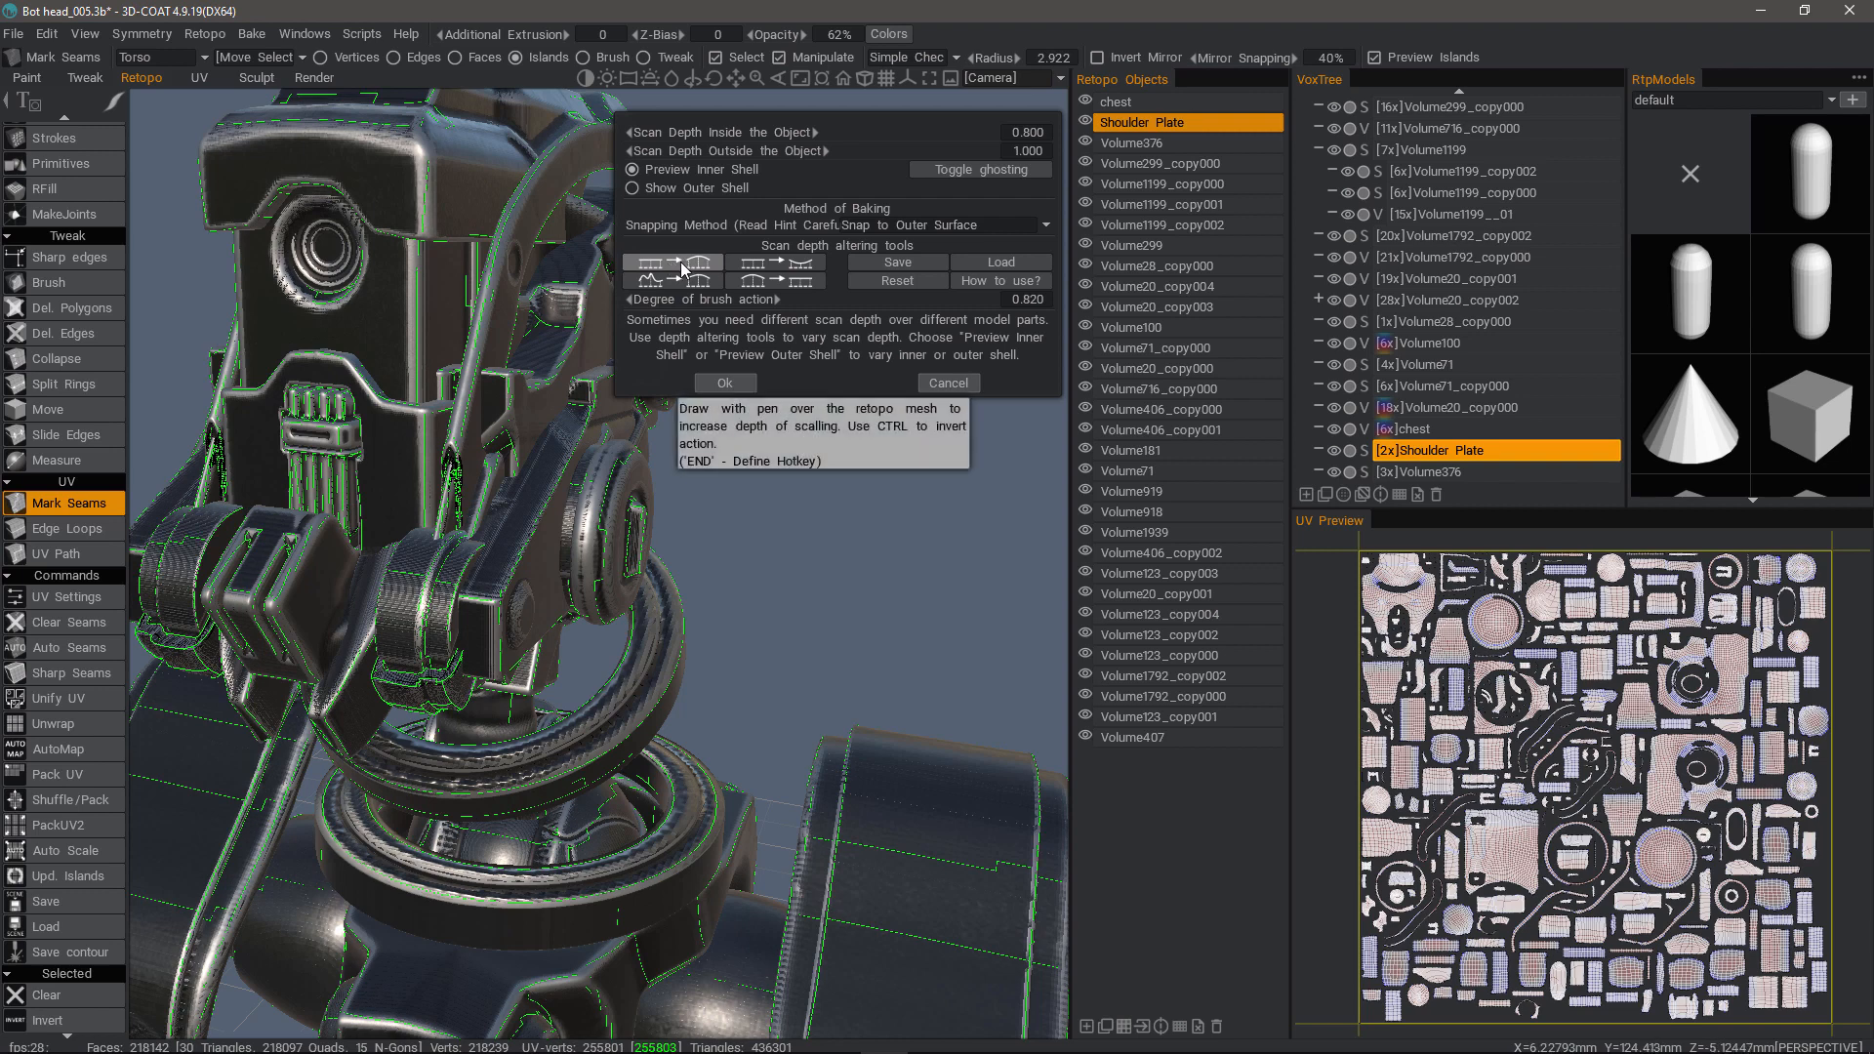
{"action": "left_click", "coordinate": [686, 266]}
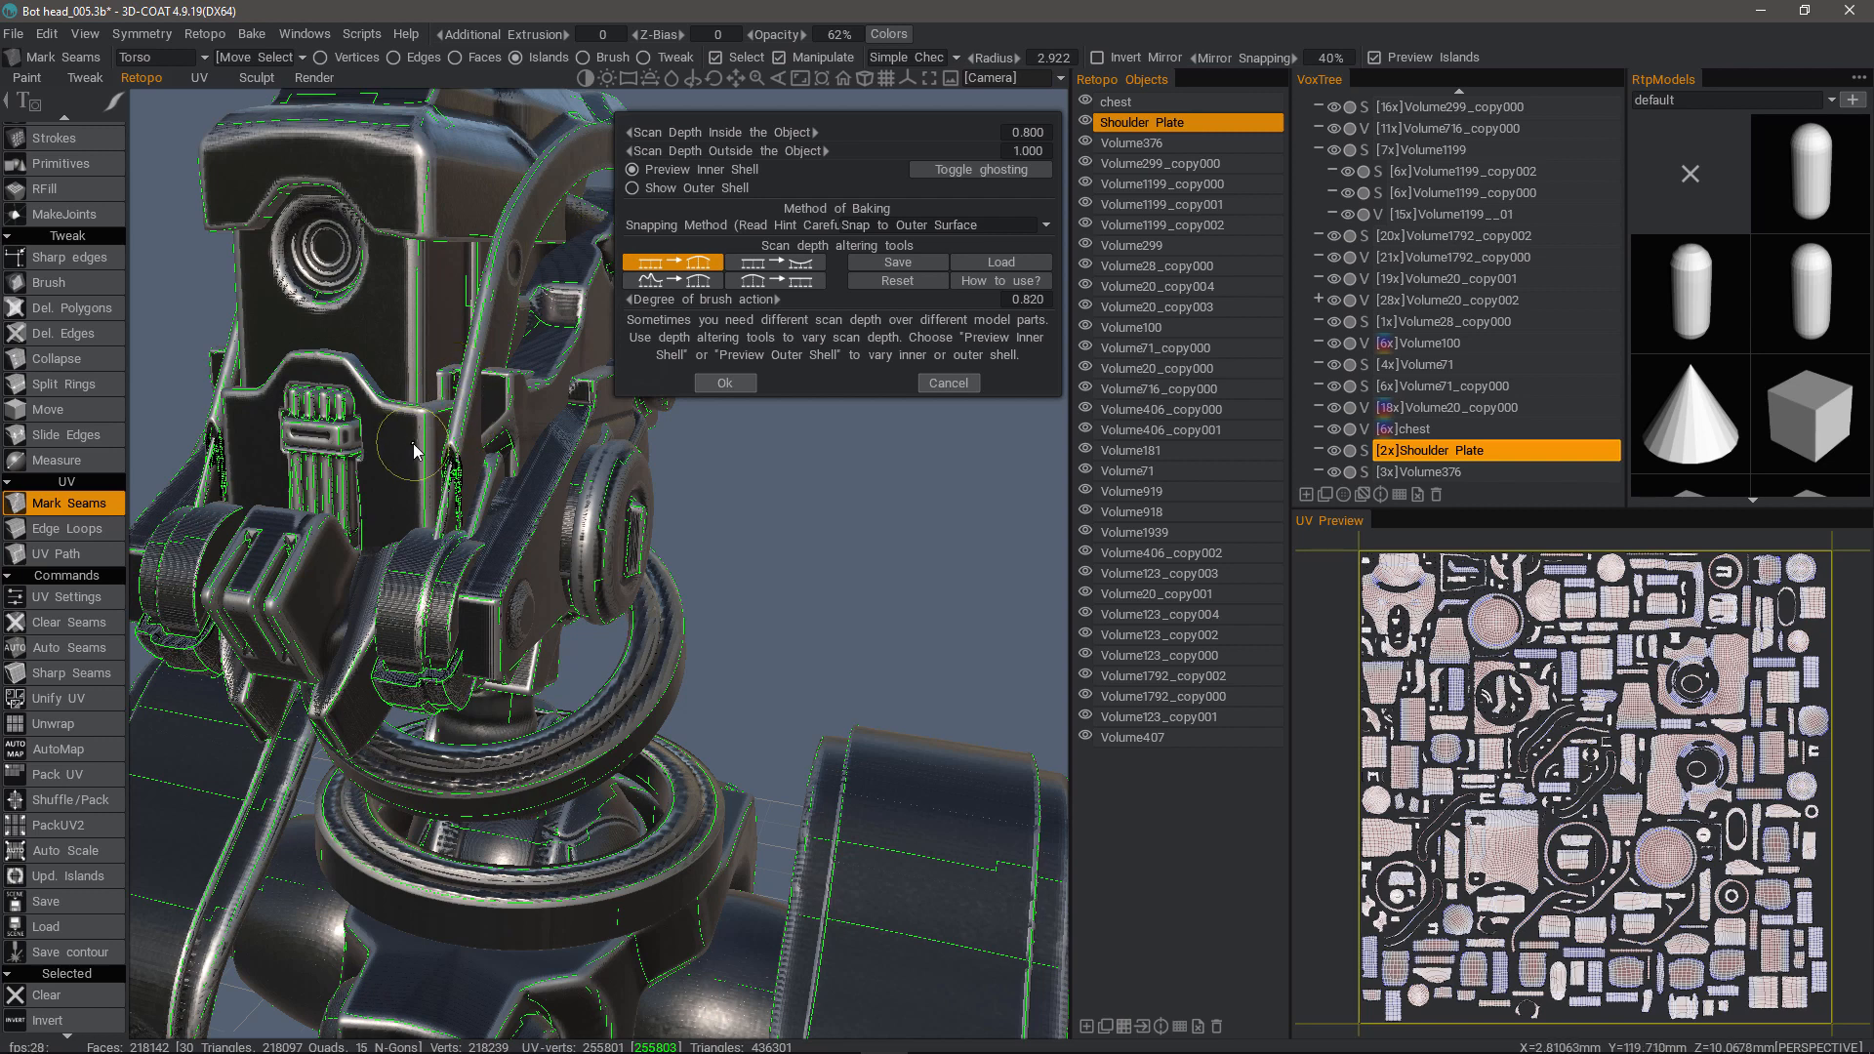
{"action": "left_click_drag", "start_coordinate": [417, 449], "coordinate": [413, 484], "text": "alt"}
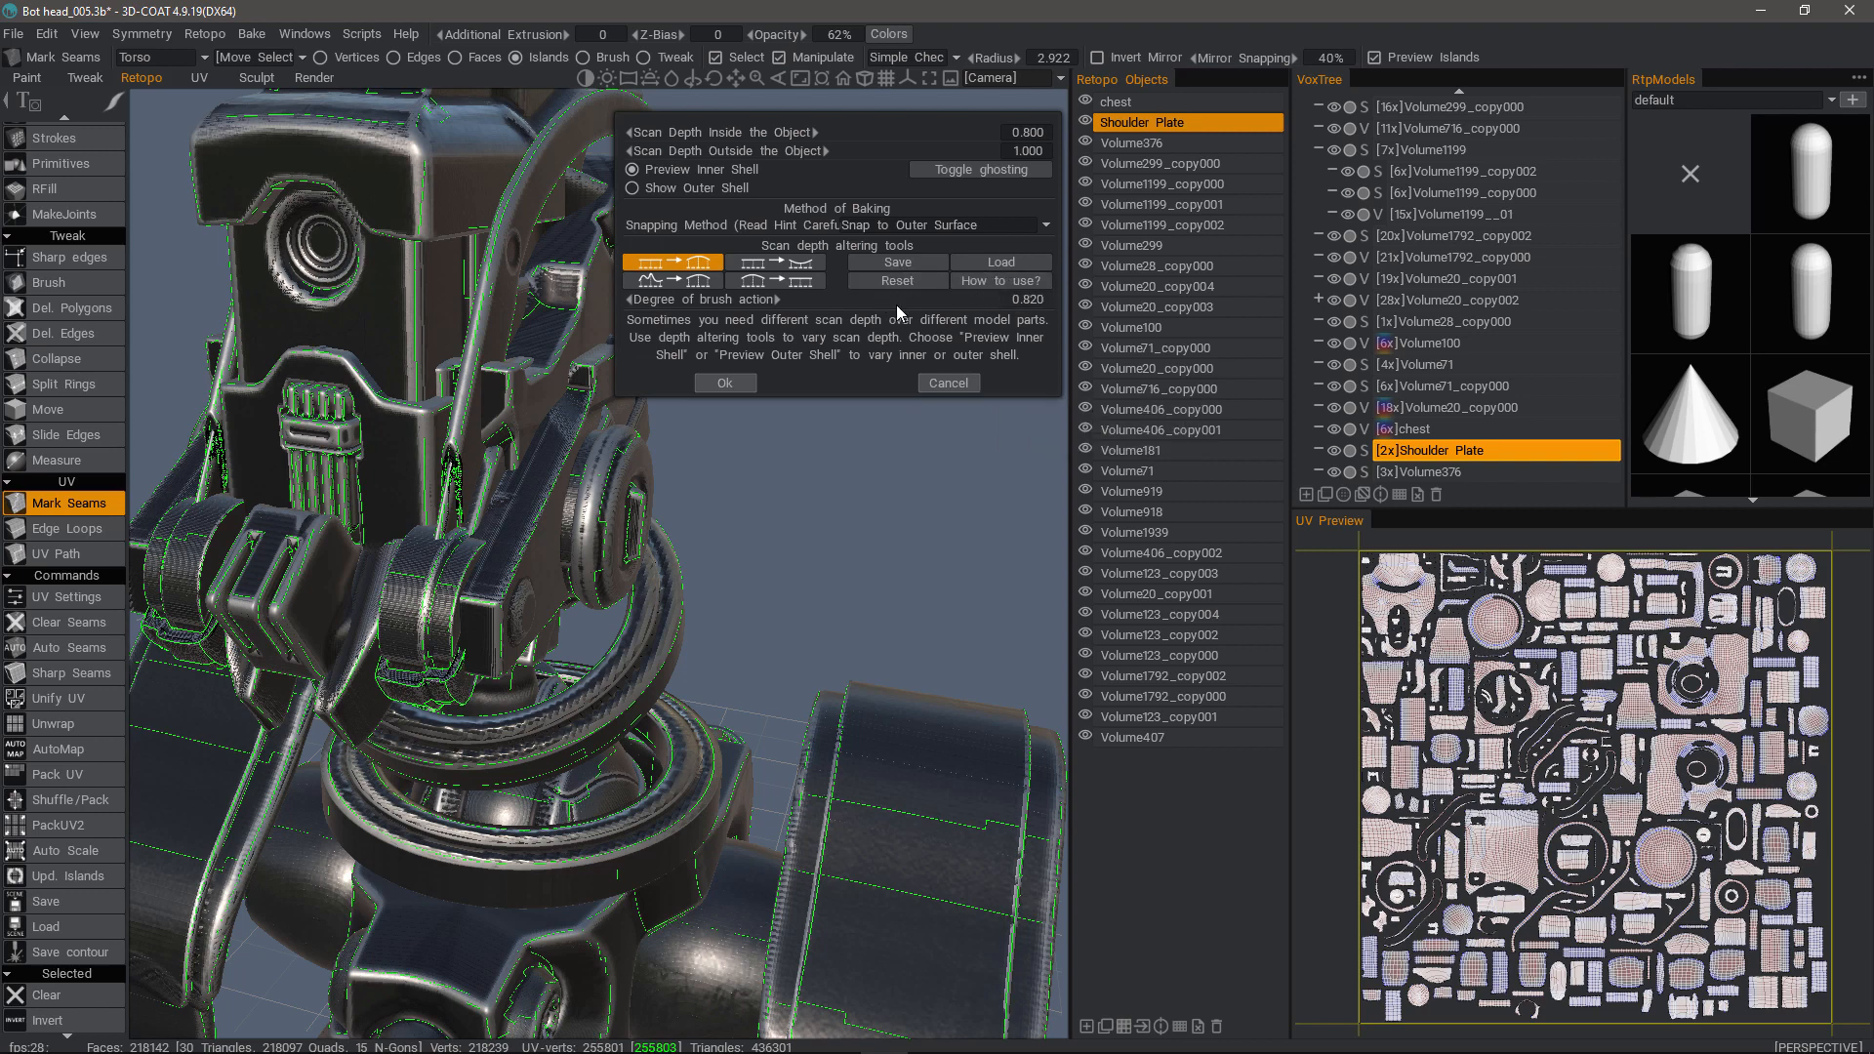
{"action": "left_click_drag", "start_coordinate": [518, 447], "coordinate": [376, 456], "text": "alt"}
{"action": "right_click_drag", "start_coordinate": [377, 456], "coordinate": [438, 349], "text": "alt"}
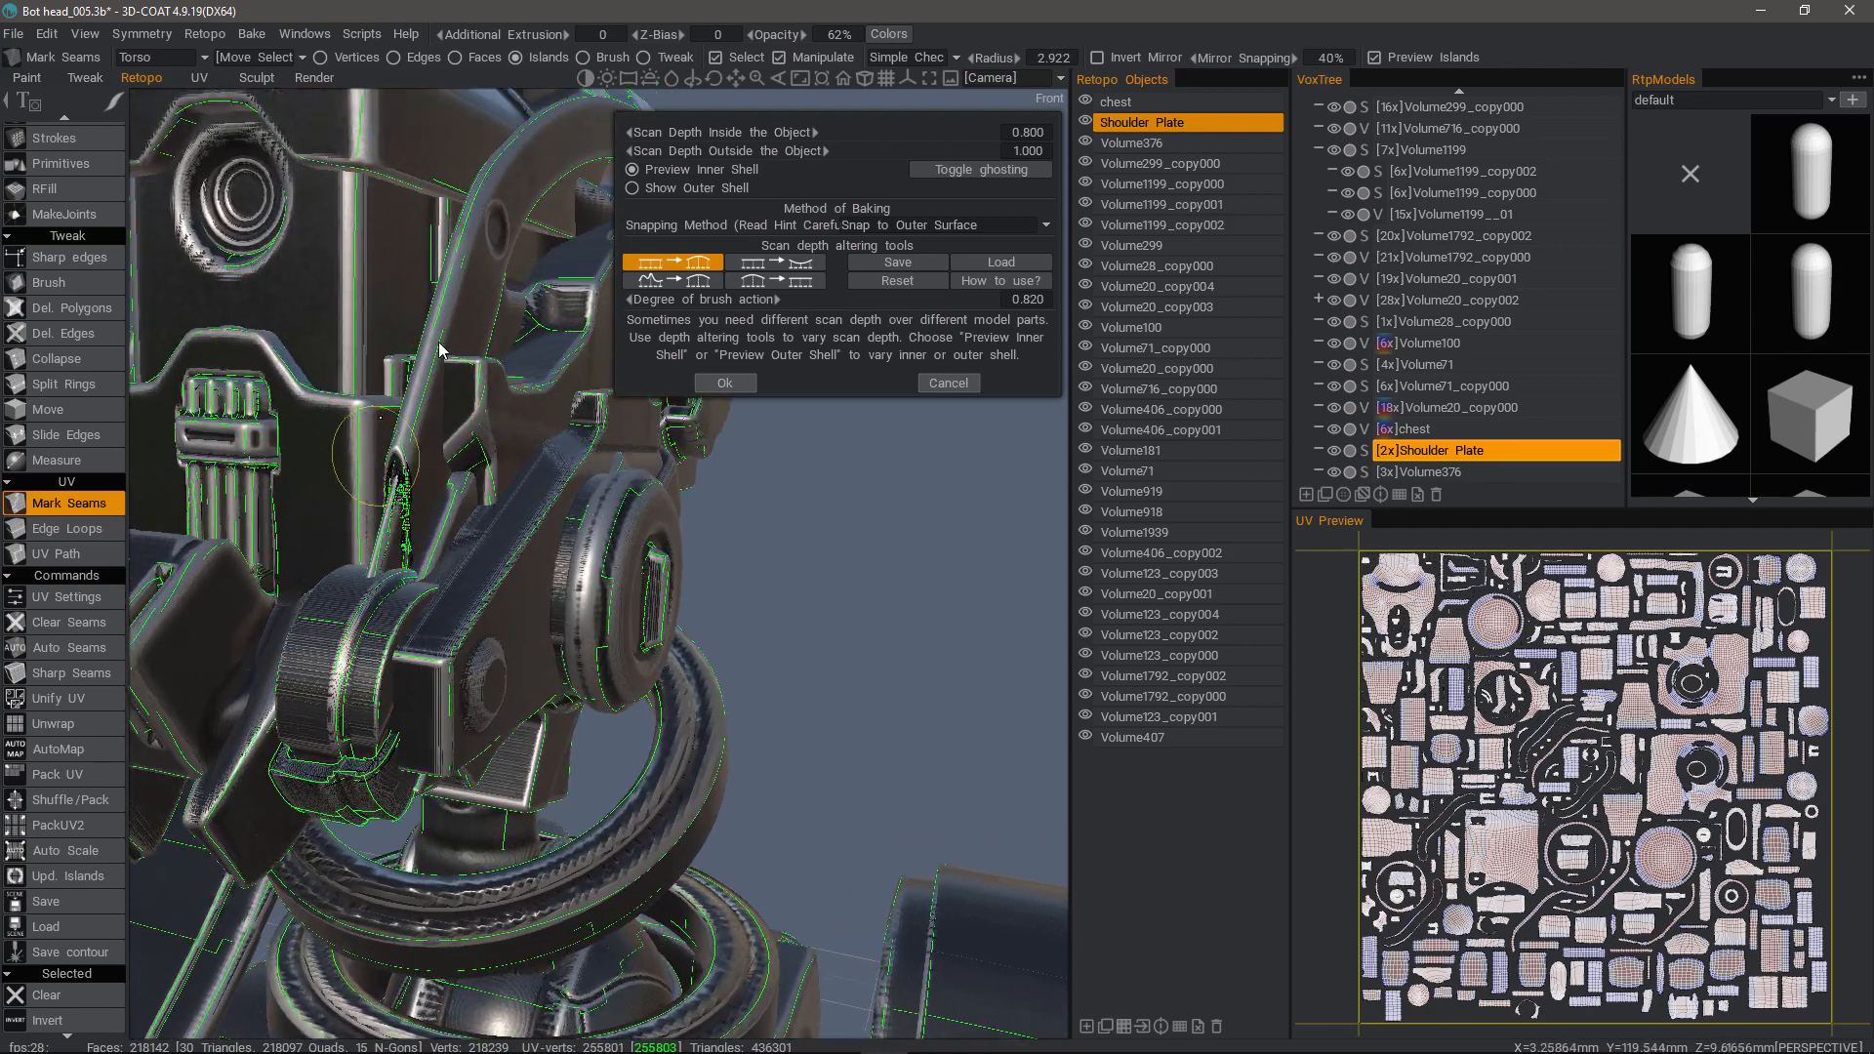
{"action": "middle_click_drag", "start_coordinate": [438, 349], "coordinate": [546, 416], "text": "alt"}
{"action": "right_click_drag", "start_coordinate": [547, 416], "coordinate": [430, 543], "text": "alt"}
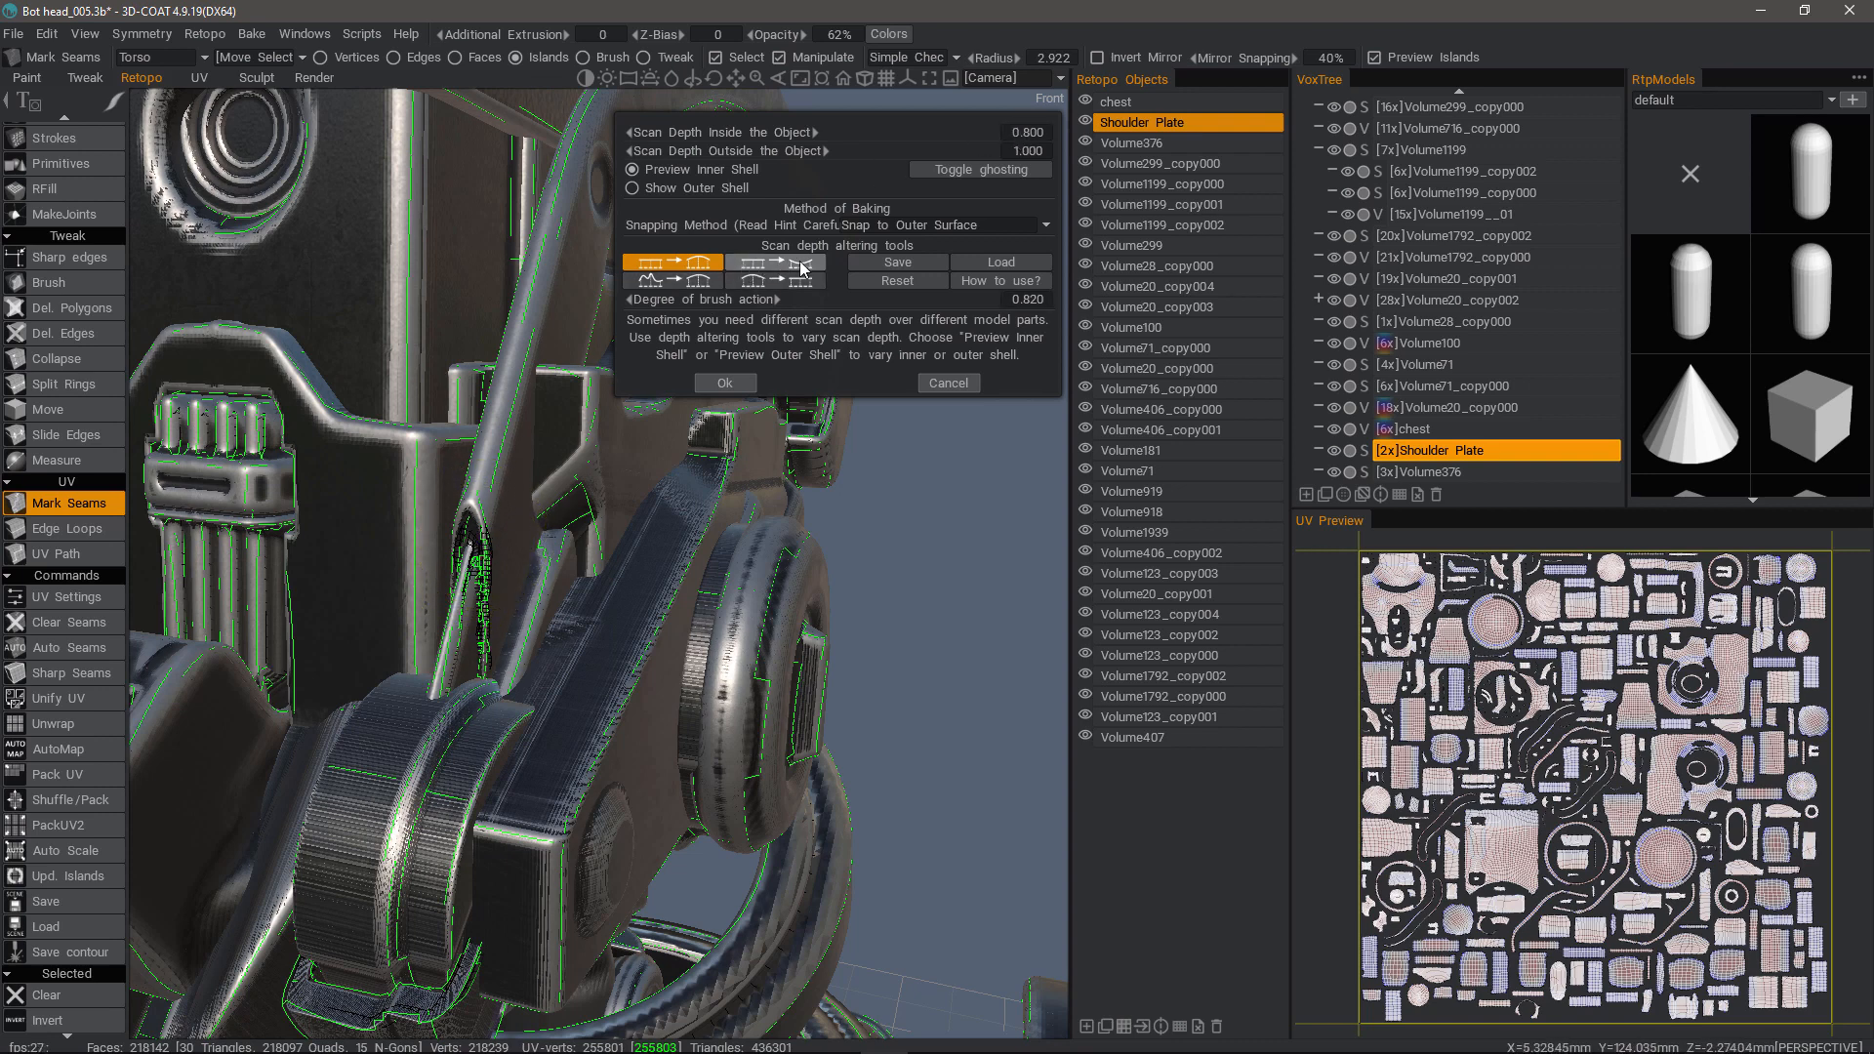
{"action": "key", "text": "ctrl"}
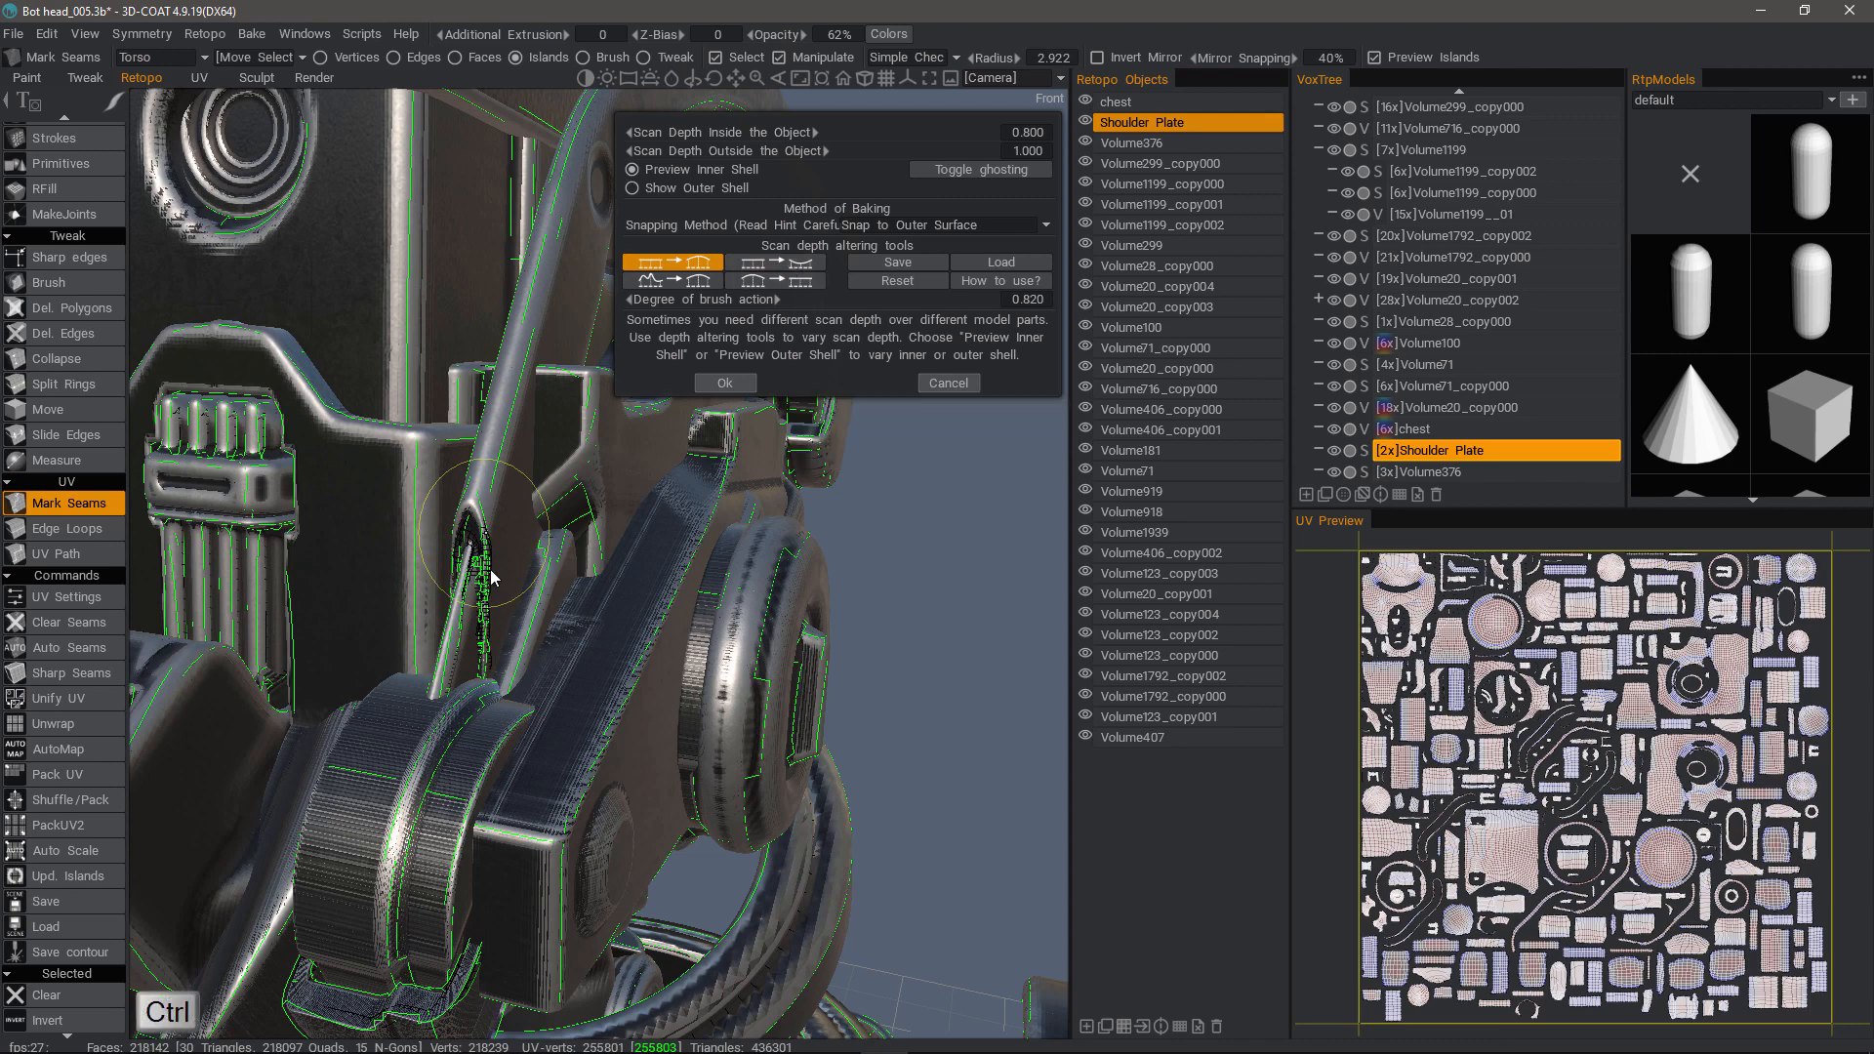
{"action": "mouse_move", "coordinate": [483, 600]}
{"action": "left_mouse_down", "text": "ctrl"}
{"action": "mouse_move", "coordinate": [485, 548]}
{"action": "mouse_move", "coordinate": [484, 612]}
{"action": "left_mouse_up", "text": "ctrl"}
Step: Reduce the brush radius to 1.791 and paint the inverted scan depth action over the rod end on the opposite side of the face
{"action": "middle_click_drag", "start_coordinate": [304, 559], "coordinate": [442, 560], "text": "ctrl"}
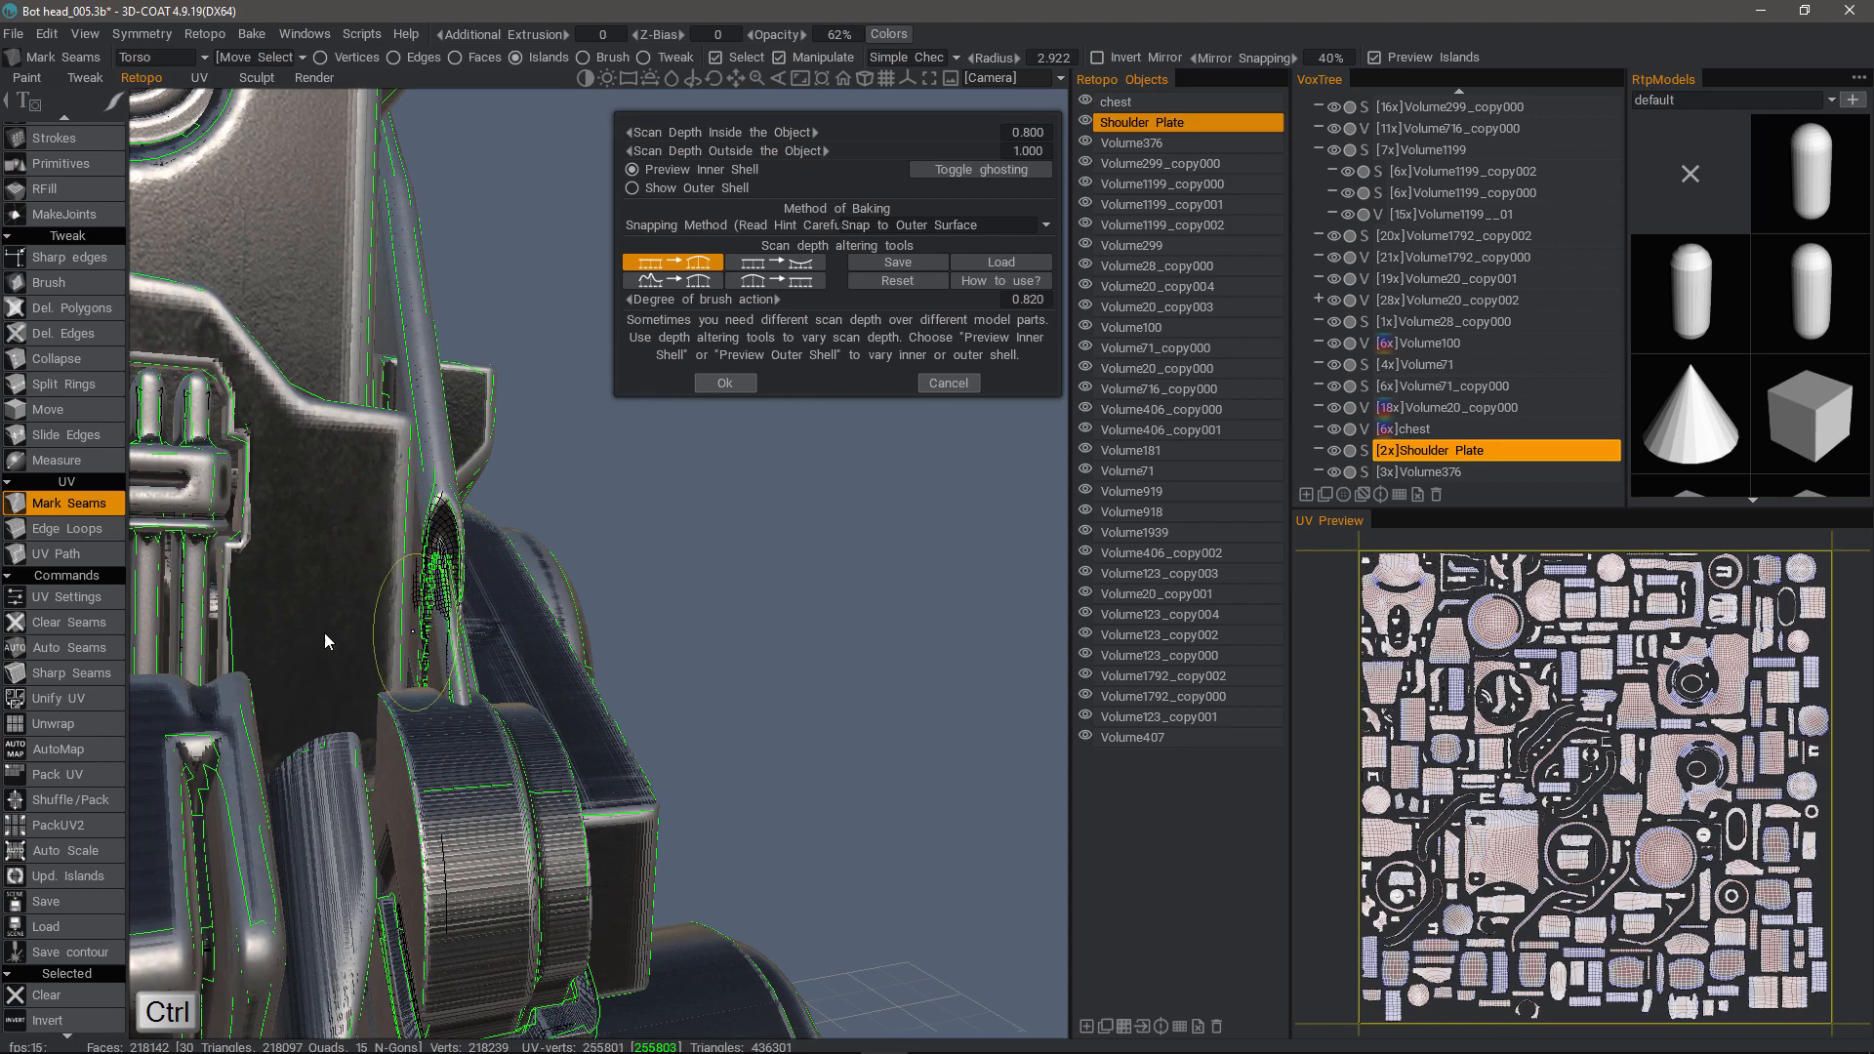
{"action": "mouse_move", "coordinate": [324, 633]}
{"action": "middle_mouse_down", "text": "ctrl"}
{"action": "mouse_move", "coordinate": [735, 637]}
{"action": "mouse_move", "coordinate": [501, 552]}
{"action": "mouse_move", "coordinate": [589, 558]}
{"action": "middle_mouse_up", "text": "ctrl"}
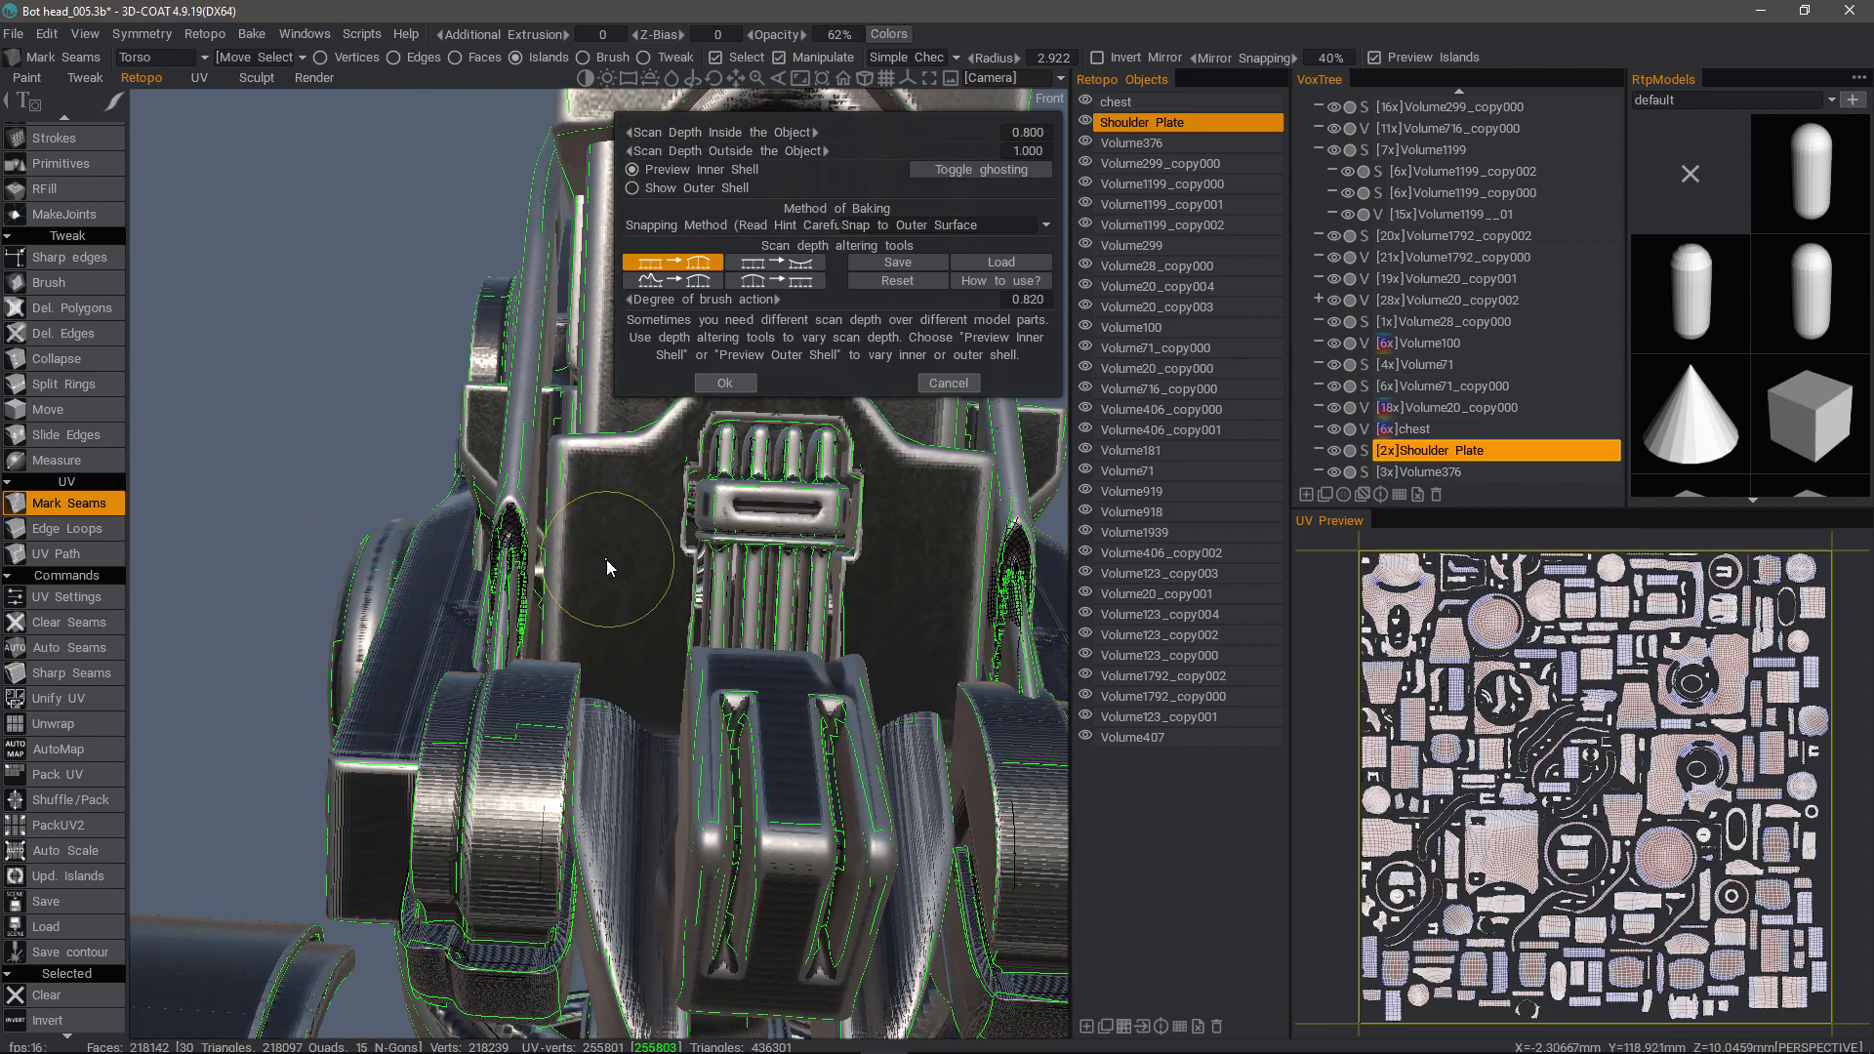
{"action": "right_click_drag", "start_coordinate": [589, 569], "coordinate": [576, 560]}
{"action": "middle_click_drag", "start_coordinate": [576, 560], "coordinate": [523, 555]}
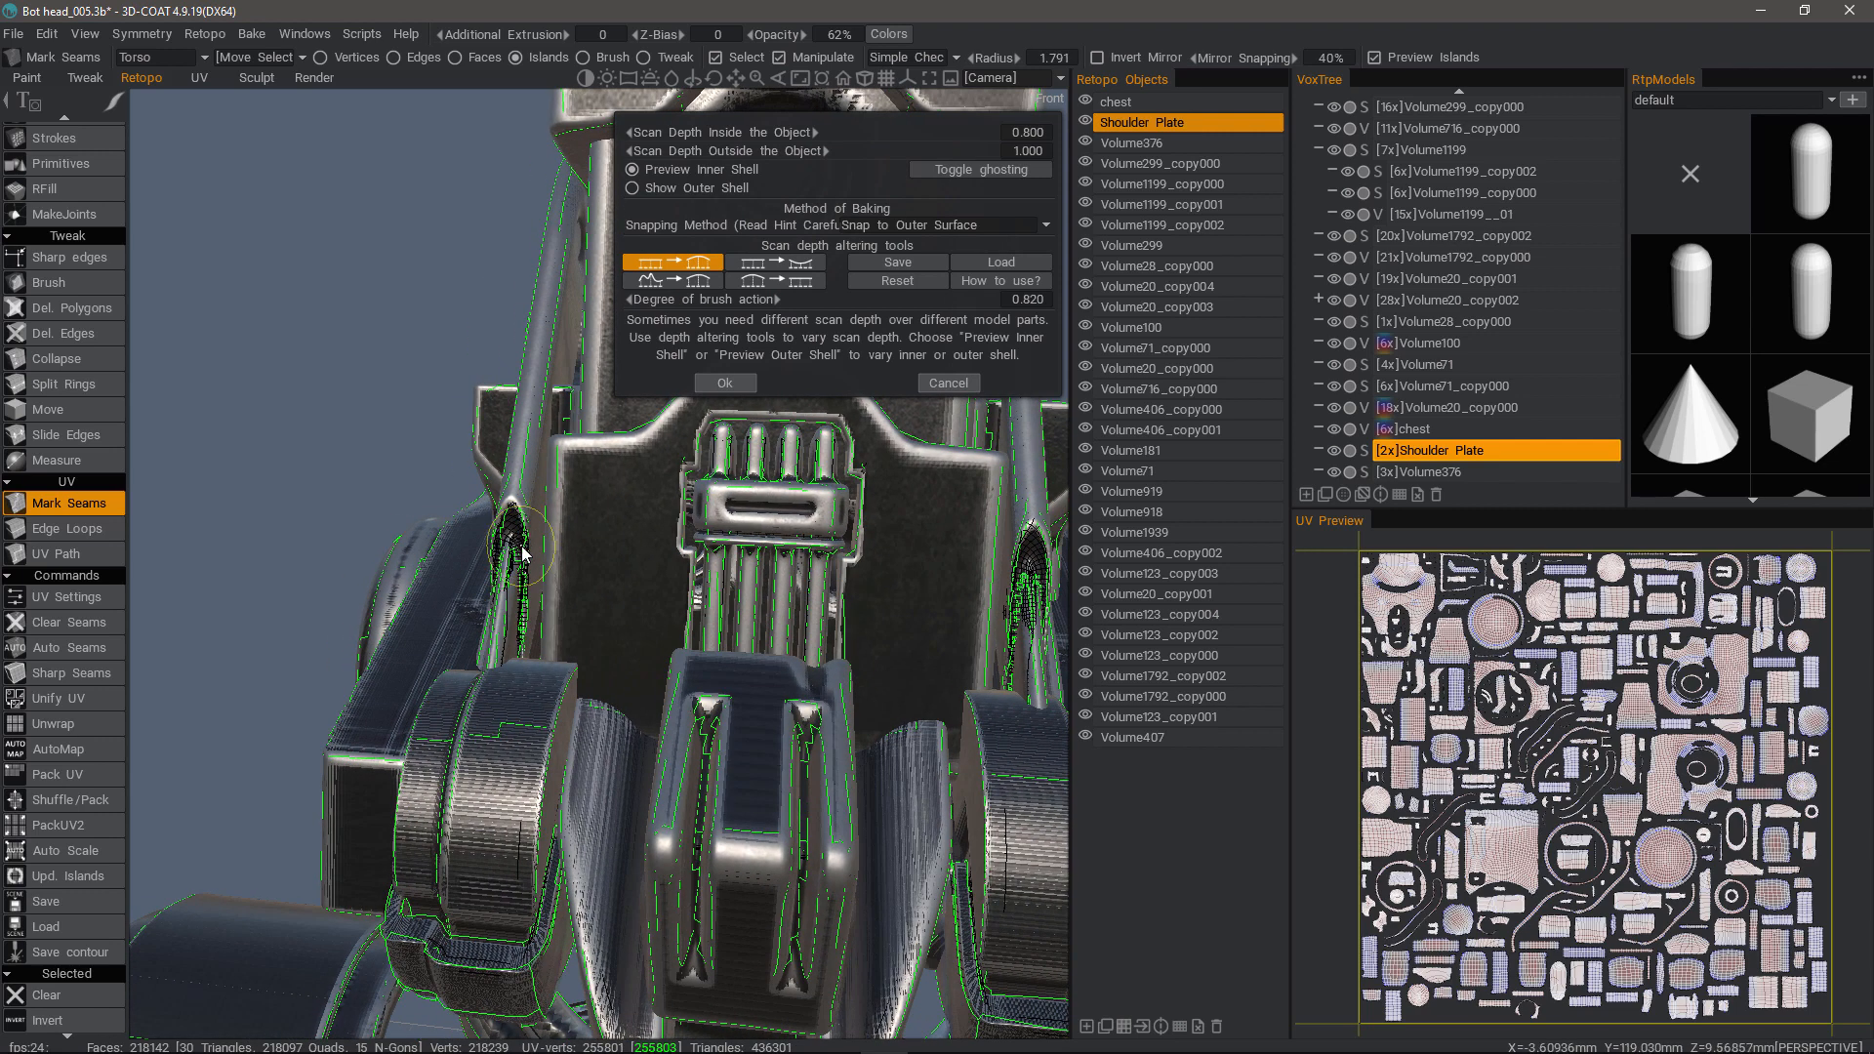
{"action": "key", "text": "ctrl"}
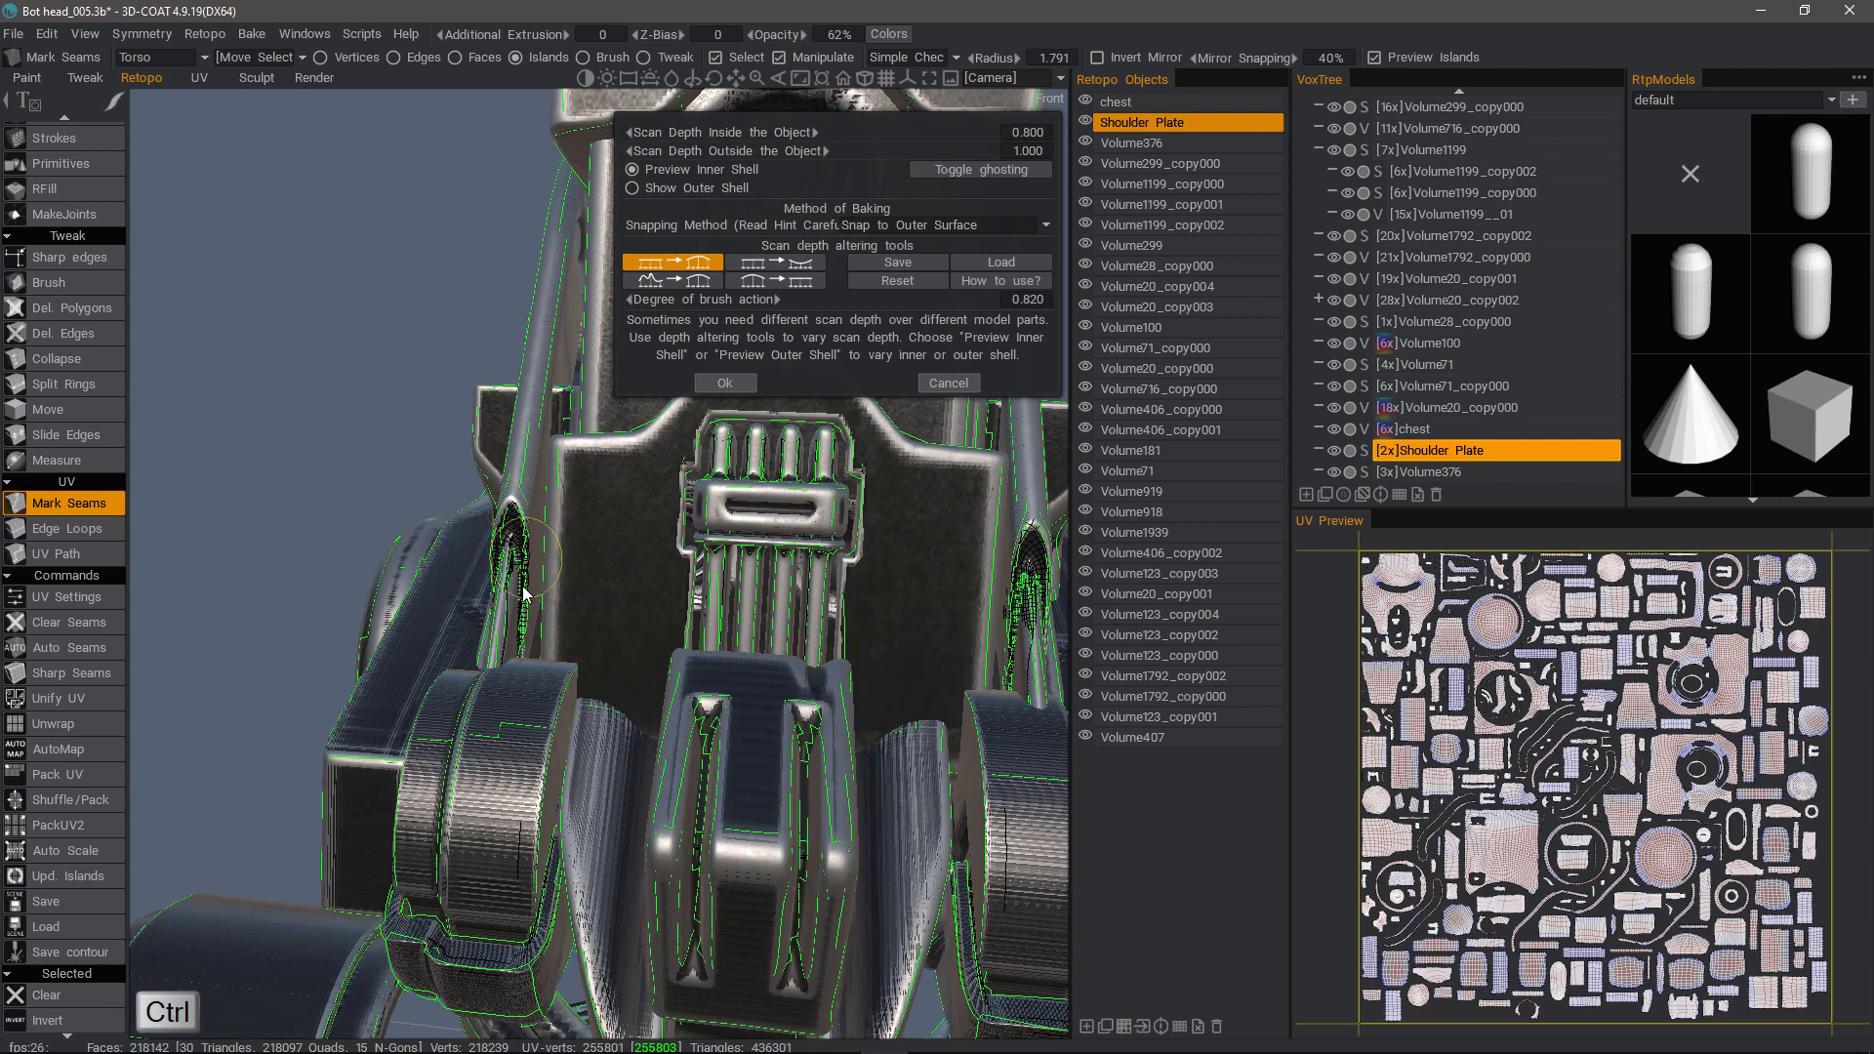
{"action": "mouse_move", "coordinate": [522, 587]}
{"action": "left_mouse_down", "text": "ctrl"}
{"action": "mouse_move", "coordinate": [523, 536]}
{"action": "mouse_move", "coordinate": [523, 646]}
{"action": "left_mouse_up", "text": "ctrl"}
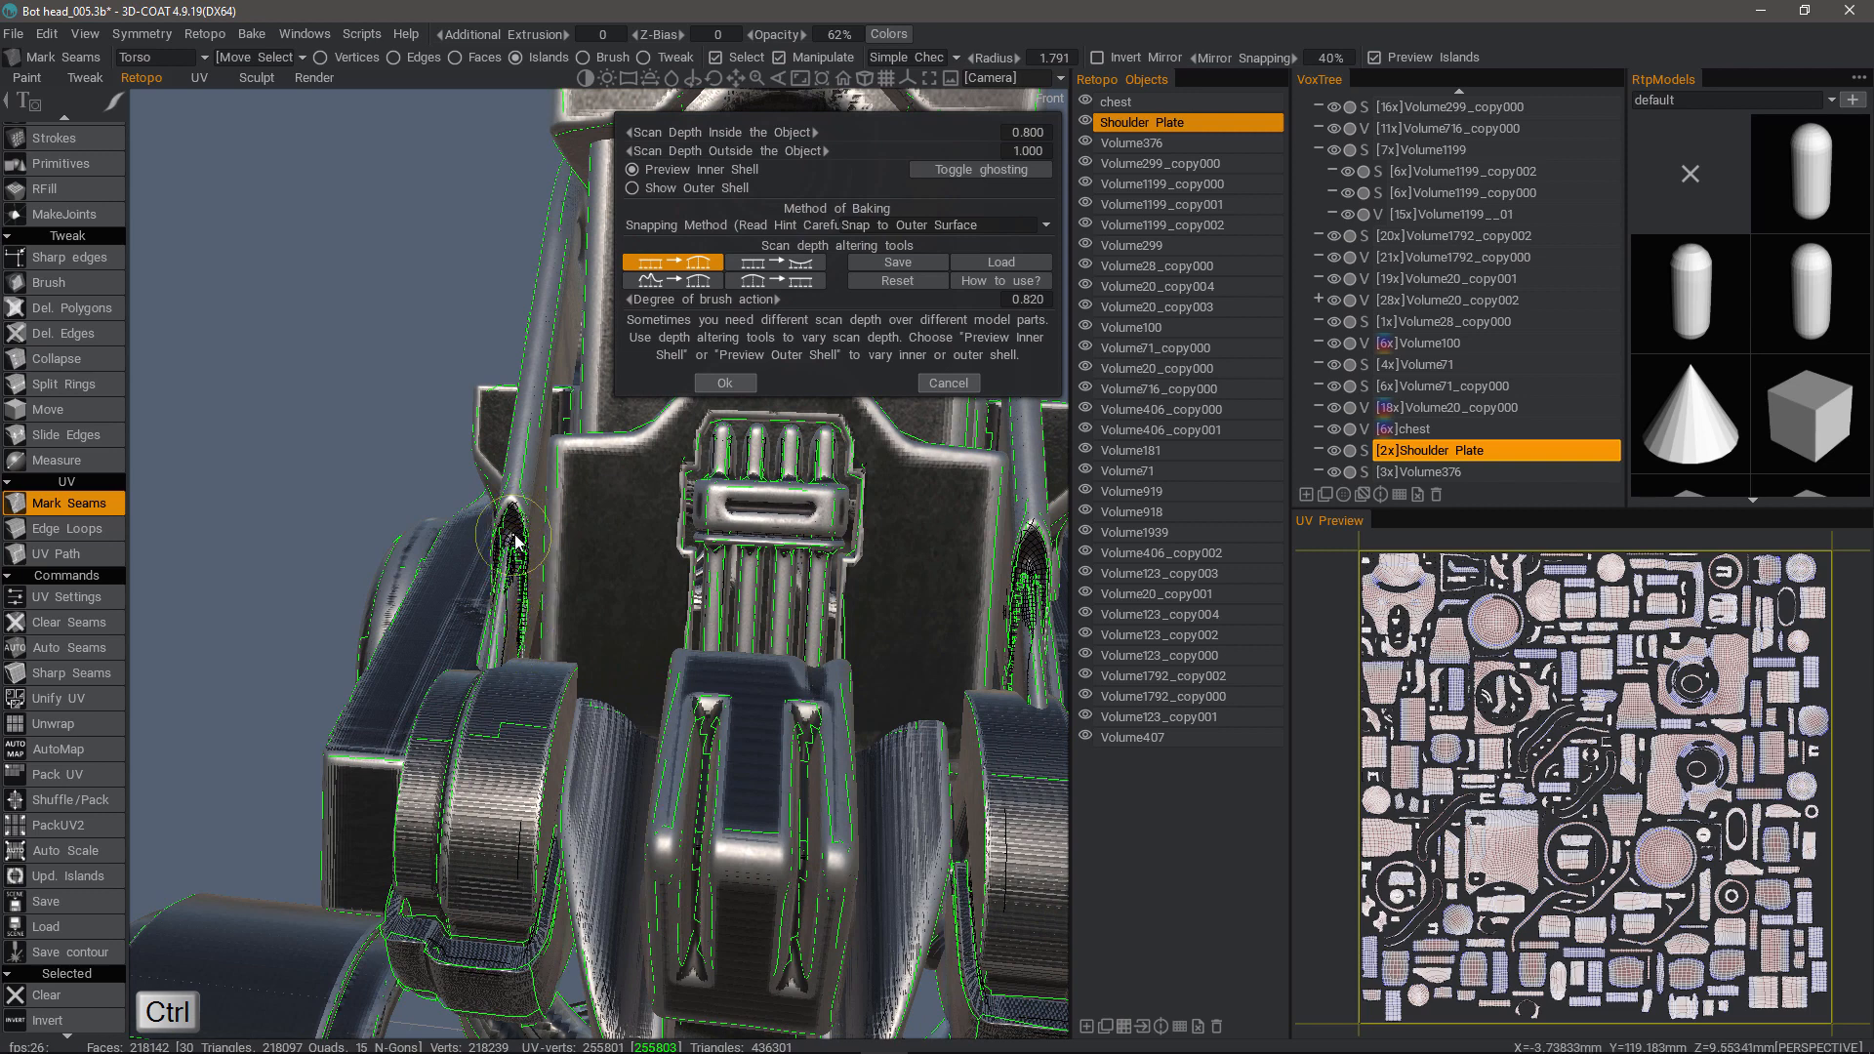
Step: Paint the inverted scan depth action over the lower rod end beside the face, and accept the scan depth setup
{"action": "mouse_move", "coordinate": [516, 523]}
{"action": "left_mouse_down", "text": "ctrl"}
{"action": "mouse_move", "coordinate": [518, 645]}
{"action": "mouse_move", "coordinate": [625, 635]}
{"action": "mouse_move", "coordinate": [684, 596]}
{"action": "mouse_move", "coordinate": [405, 678]}
{"action": "mouse_move", "coordinate": [337, 503]}
{"action": "mouse_move", "coordinate": [381, 498]}
{"action": "mouse_move", "coordinate": [335, 495]}
{"action": "mouse_move", "coordinate": [472, 576]}
{"action": "mouse_move", "coordinate": [693, 525]}
{"action": "mouse_move", "coordinate": [508, 493]}
{"action": "mouse_move", "coordinate": [547, 488]}
{"action": "mouse_move", "coordinate": [577, 518]}
{"action": "mouse_move", "coordinate": [540, 538]}
{"action": "left_mouse_up", "text": "ctrl"}
{"action": "left_click_drag", "start_coordinate": [560, 475], "coordinate": [700, 380], "text": "alt"}
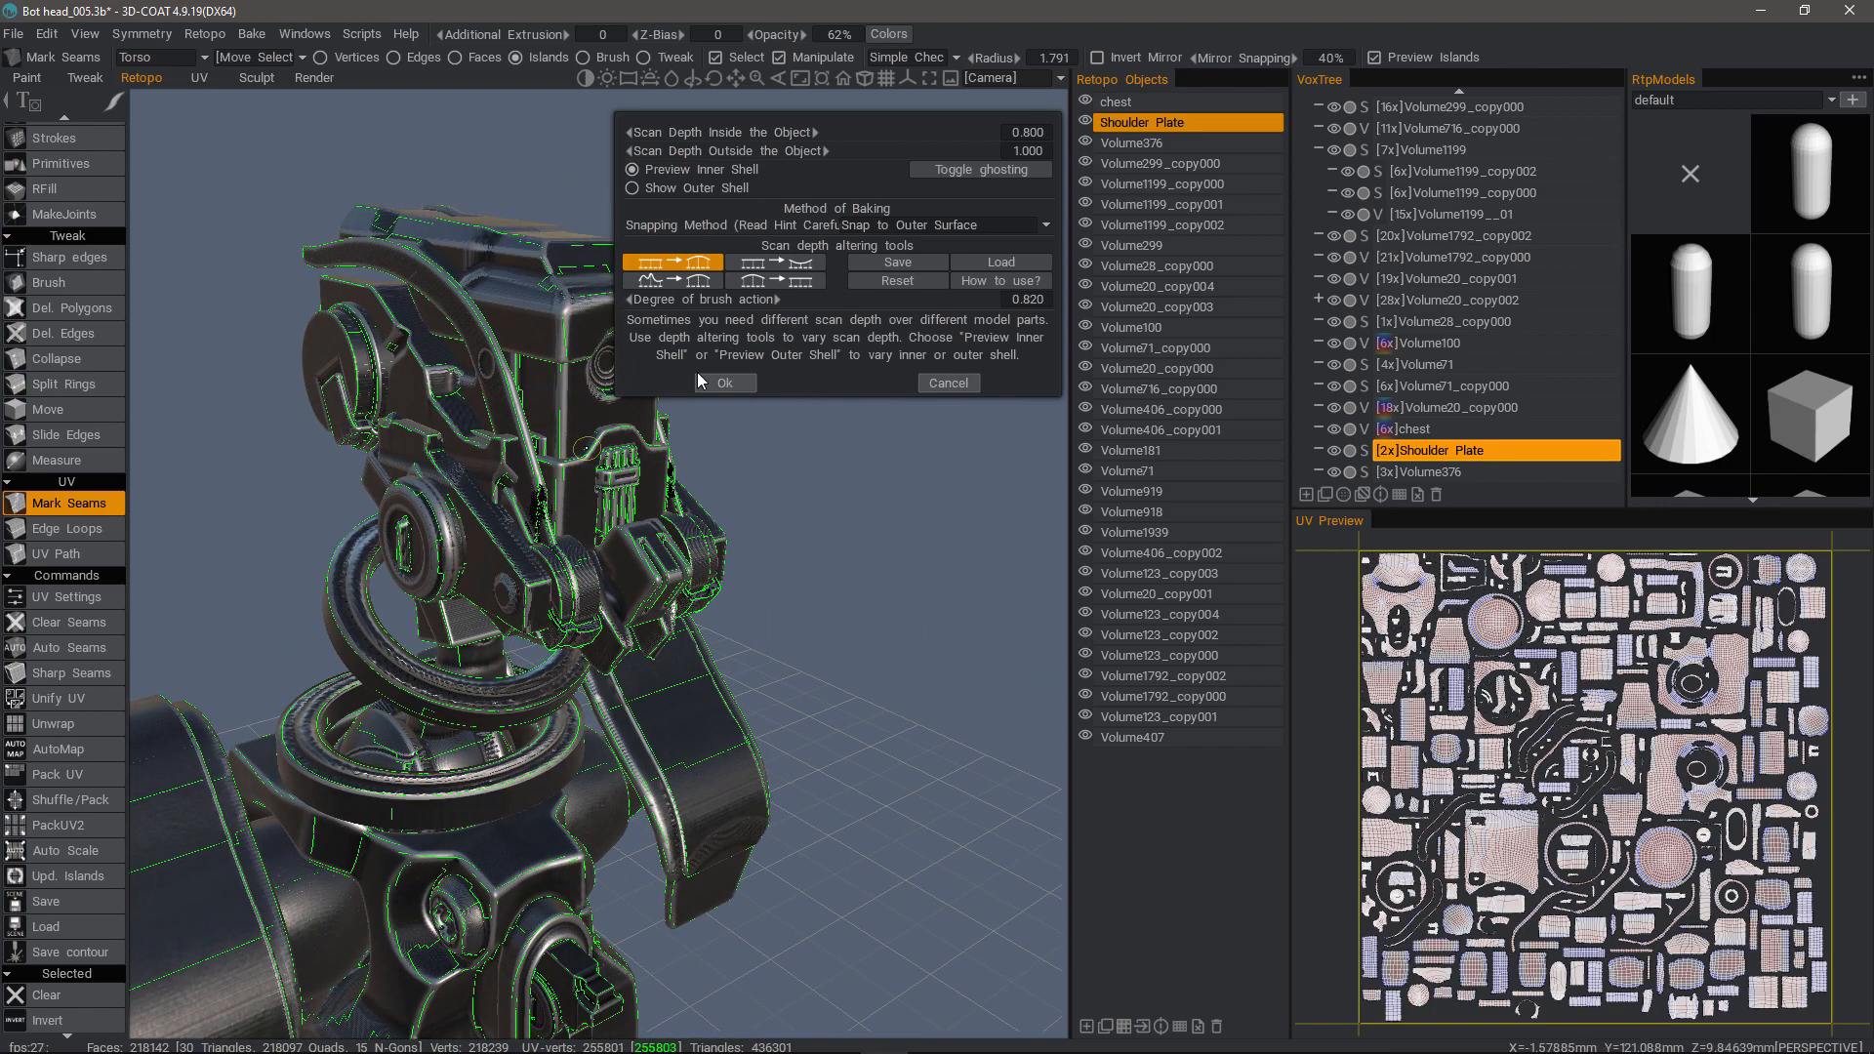
{"action": "left_click", "coordinate": [725, 382]}
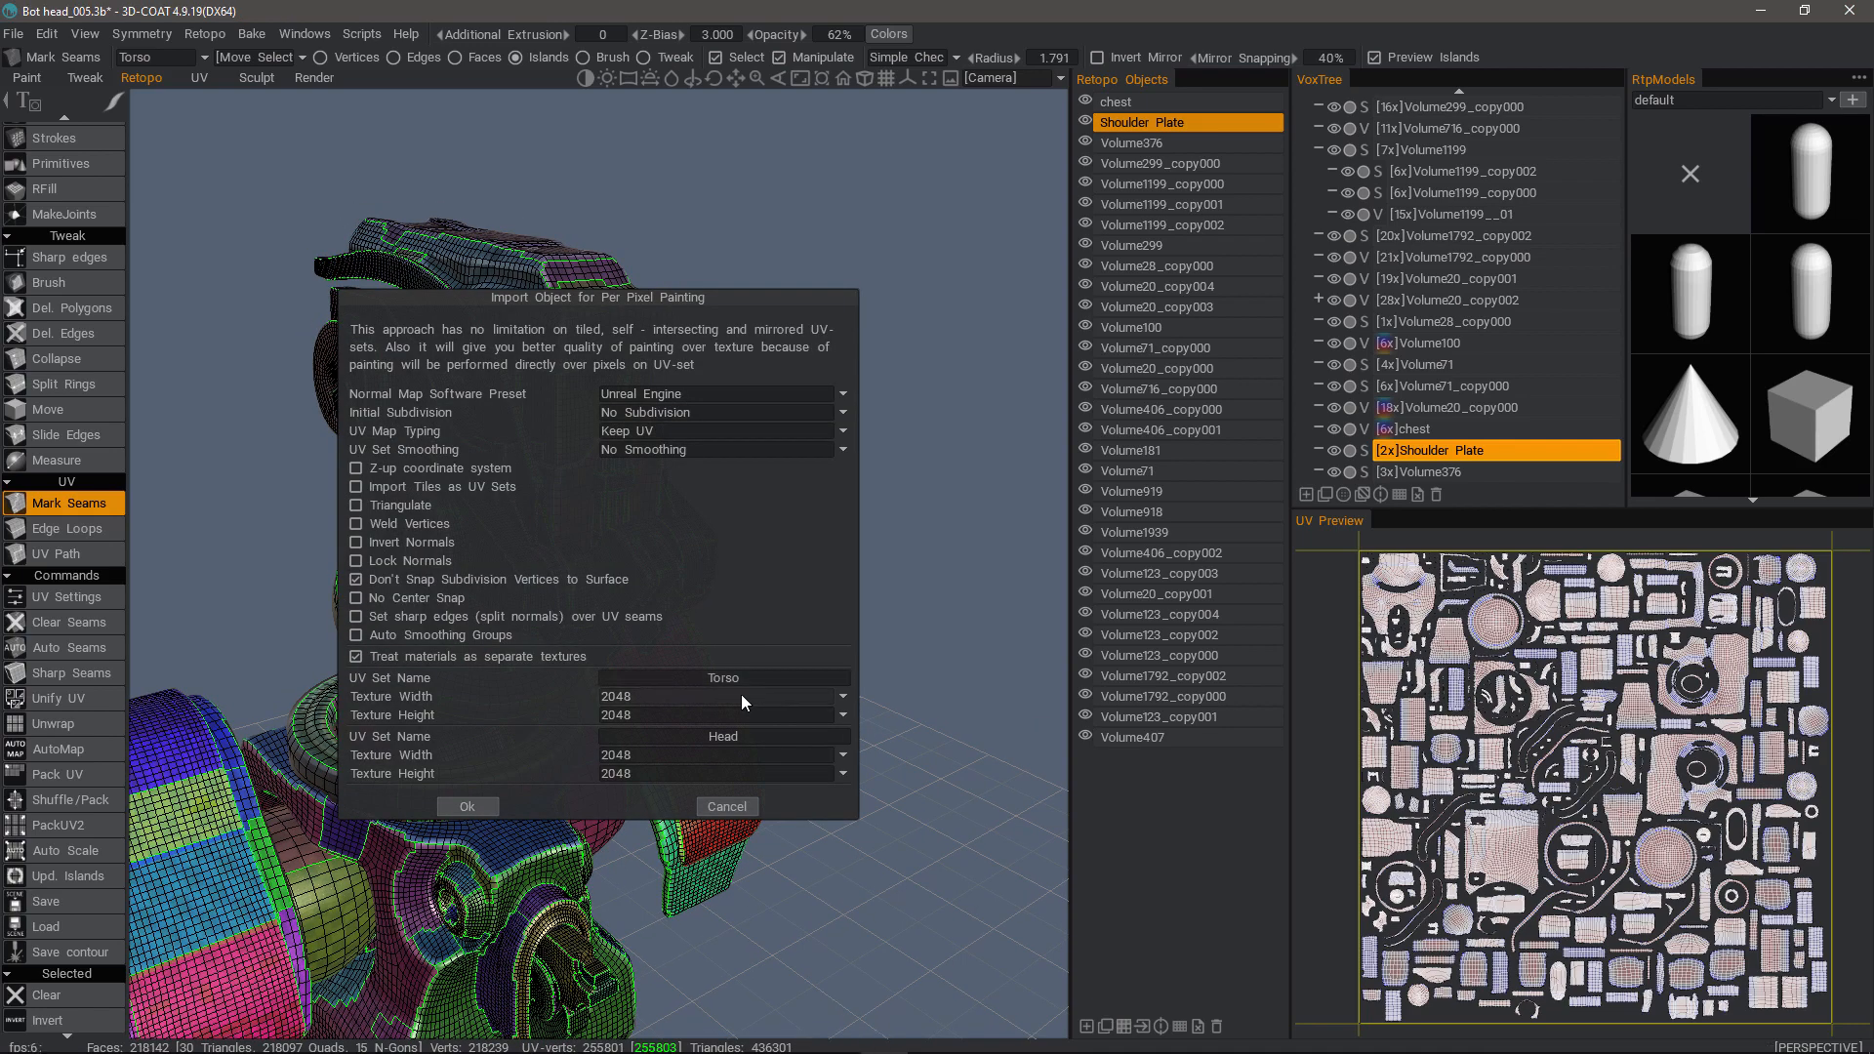
Step: Set the texture width and height of both the Torso and Head UV sets to 4096
{"action": "left_click", "coordinate": [741, 694]}
{"action": "left_click", "coordinate": [747, 845]}
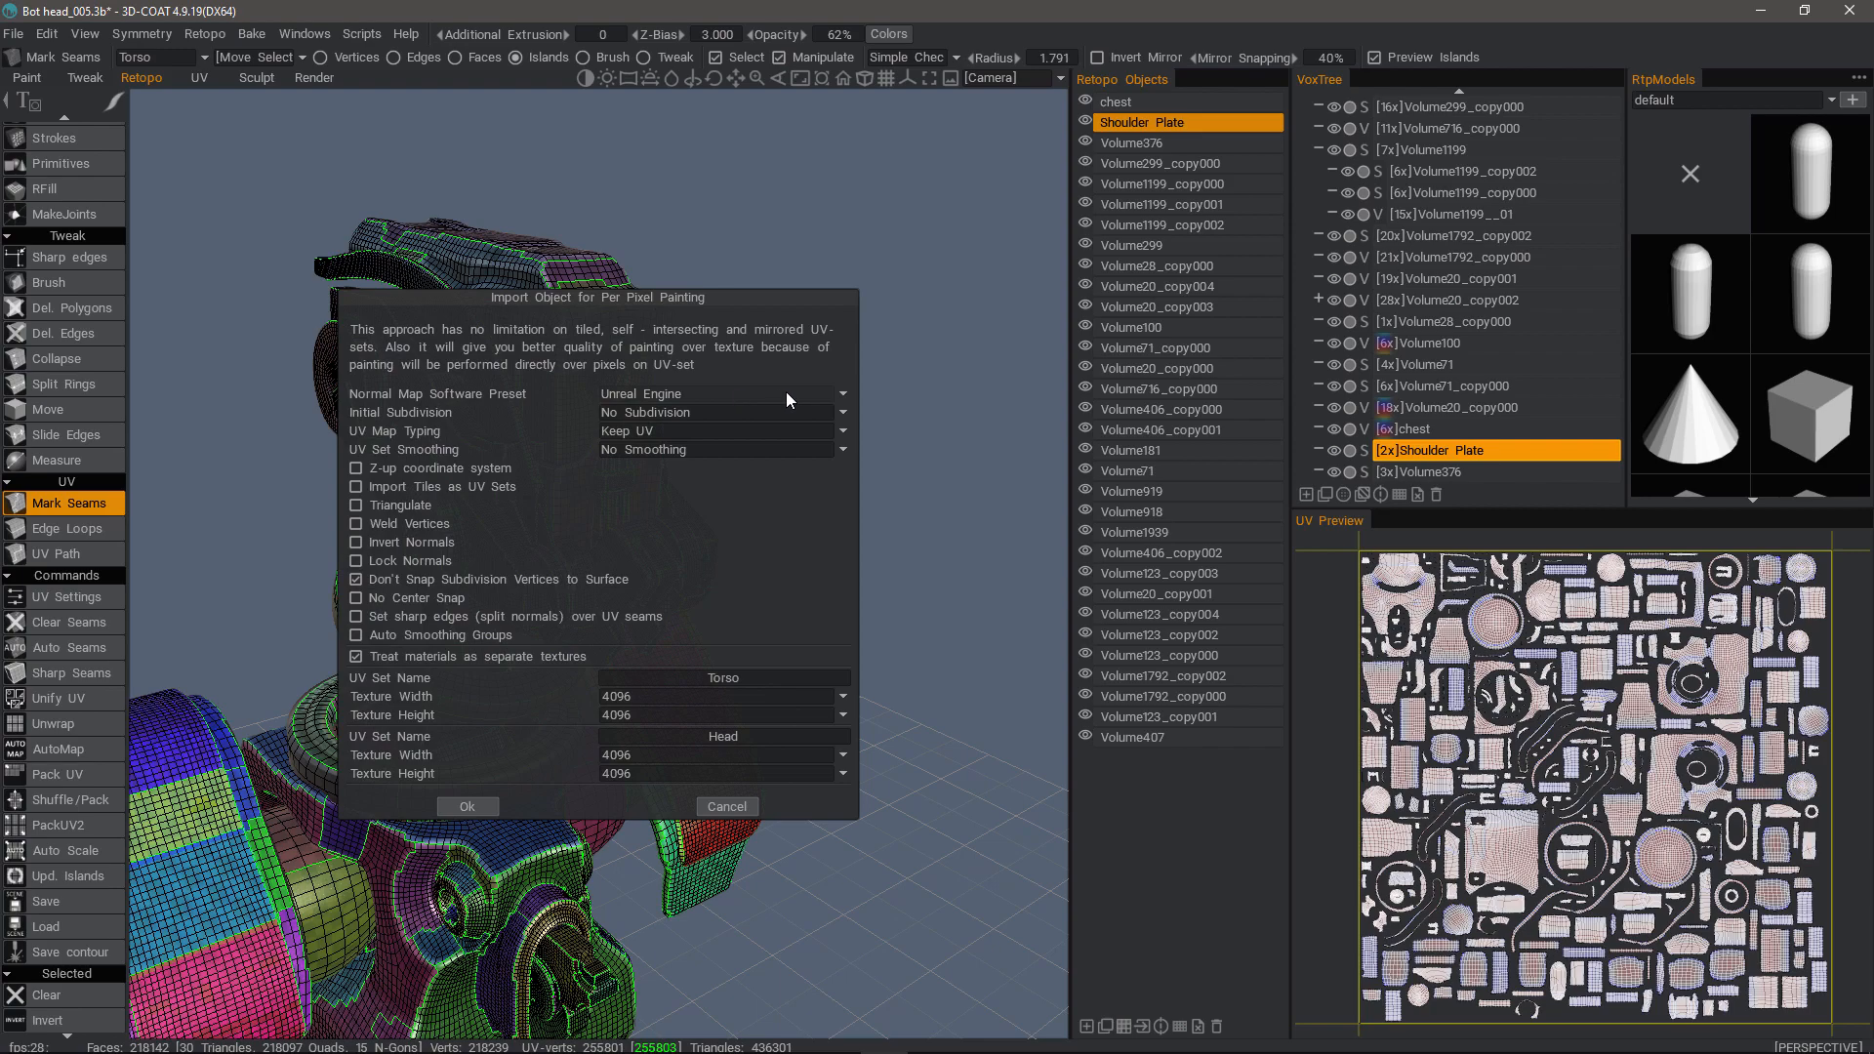
{"action": "left_click_drag", "start_coordinate": [683, 411], "coordinate": [821, 119], "text": "alt"}
Step: Keep No Subdivision and Keep UV for the per-pixel import, enable Weld Vertices, and start the bake
{"action": "left_click_drag", "start_coordinate": [766, 210], "coordinate": [745, 238], "text": "alt"}
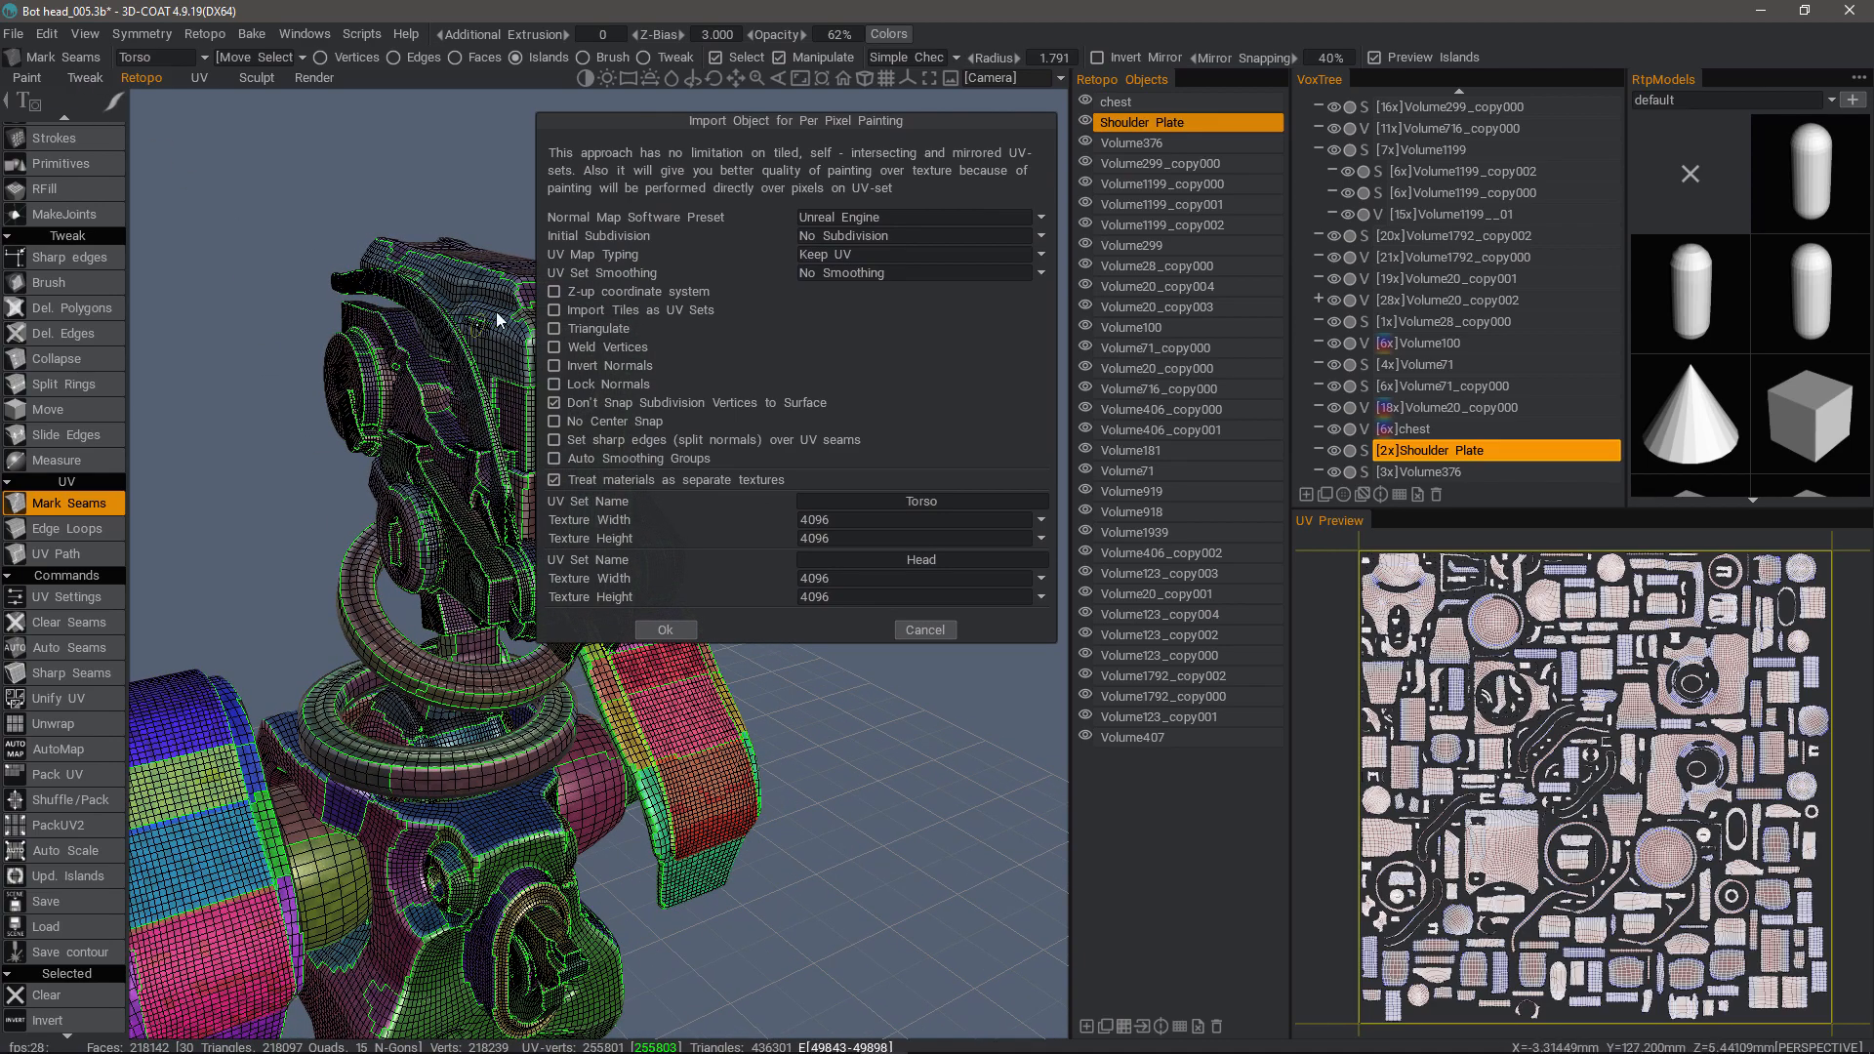
{"action": "left_click_drag", "start_coordinate": [492, 361], "coordinate": [502, 353], "text": "alt"}
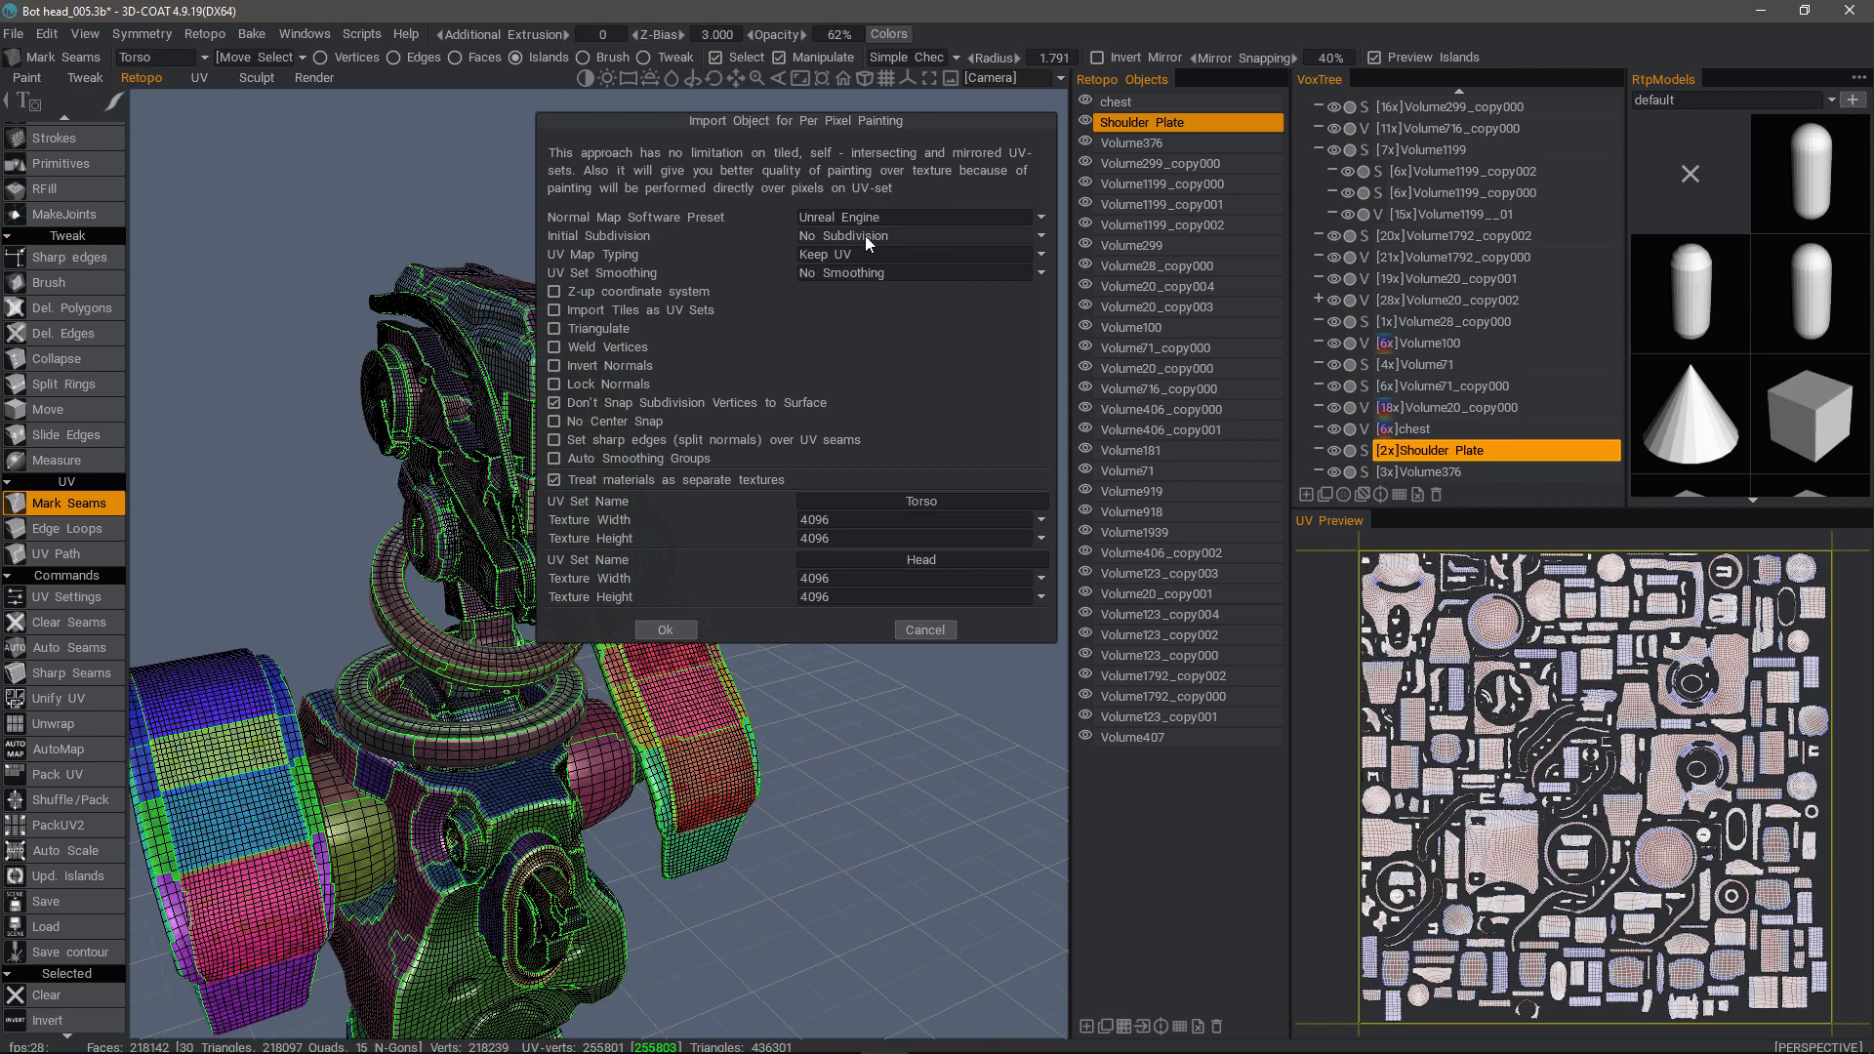
{"action": "left_click", "coordinate": [856, 236]}
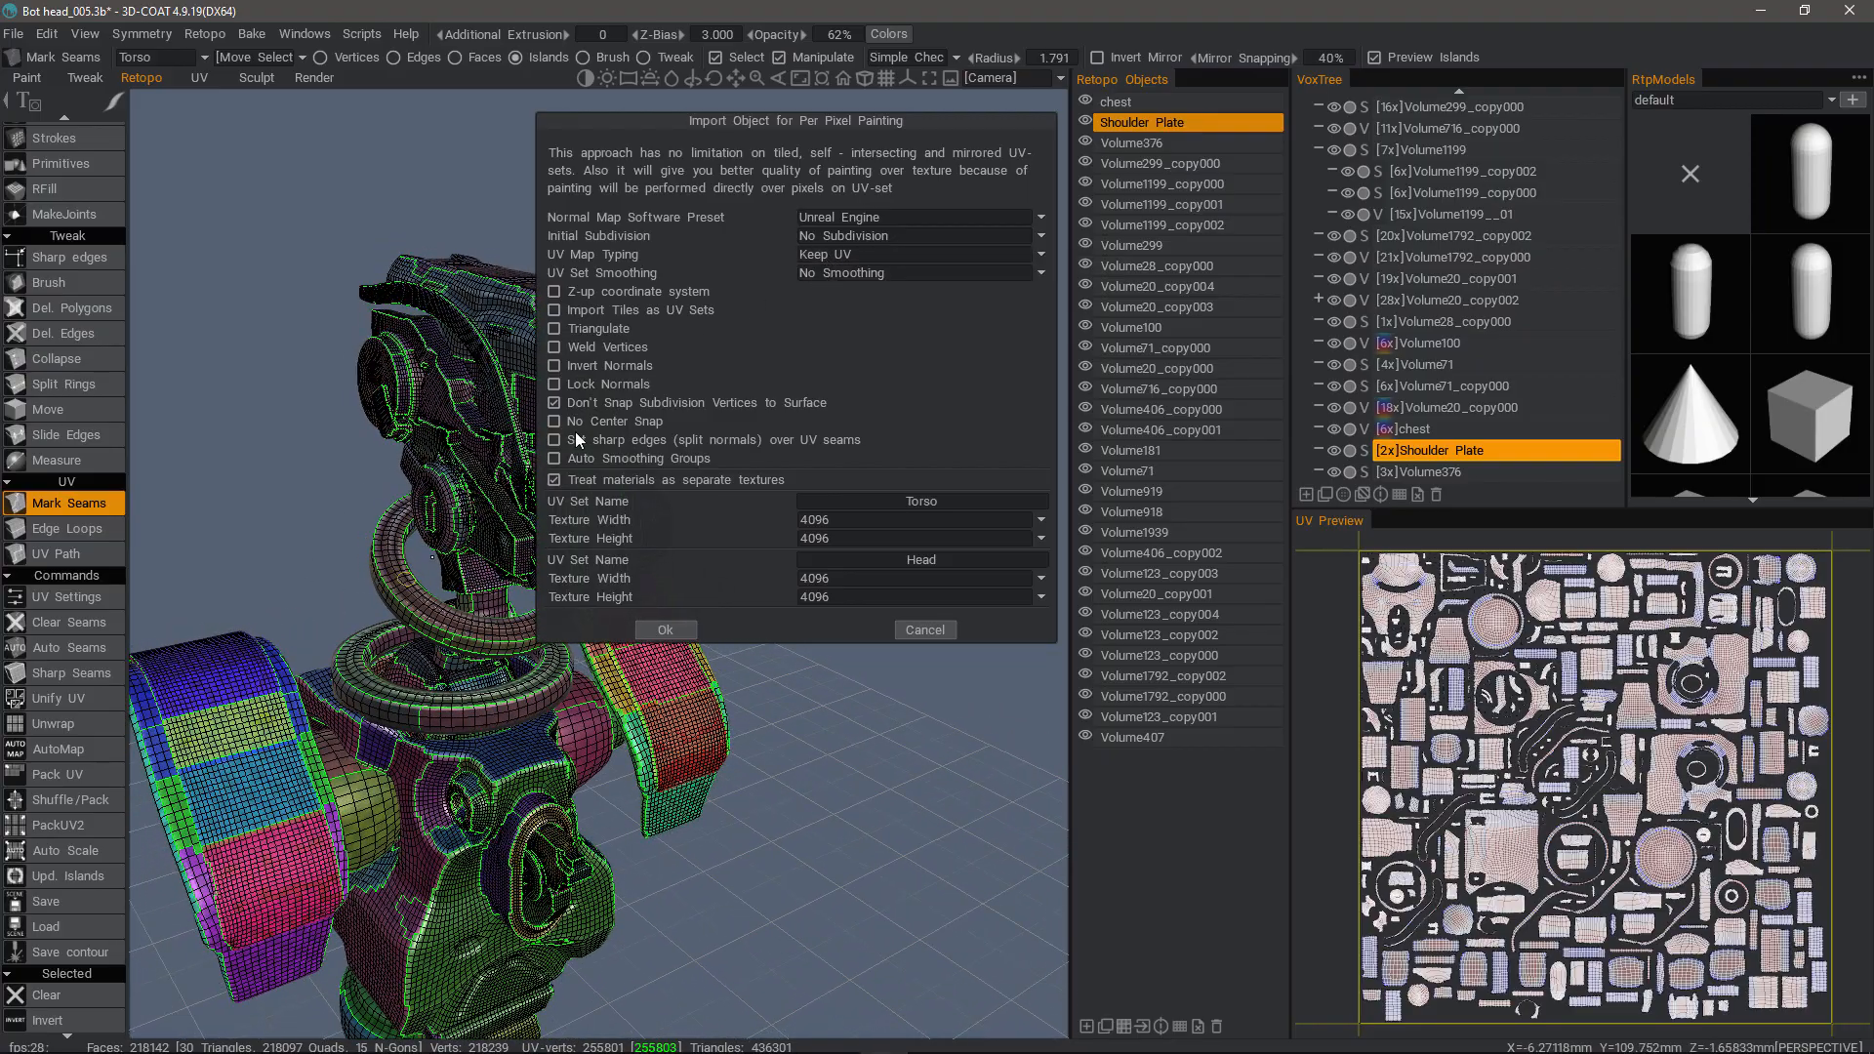
{"action": "left_click", "coordinate": [852, 254]}
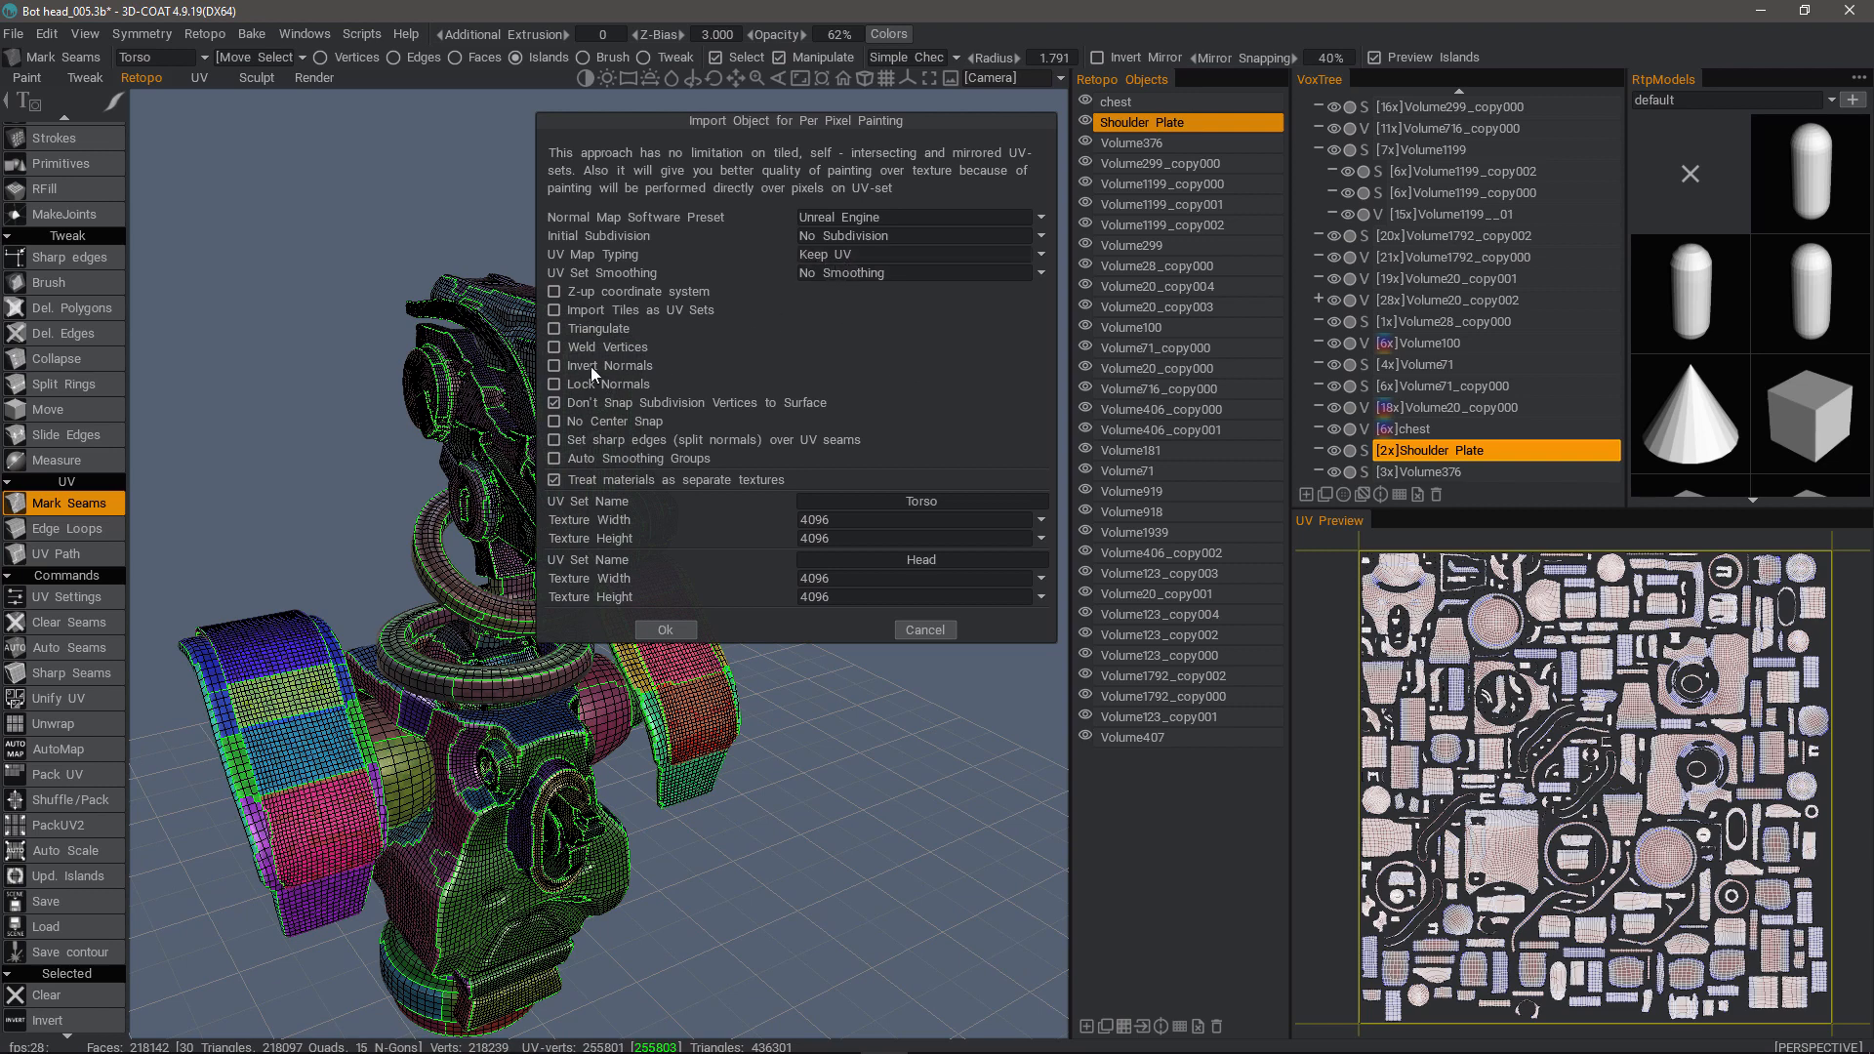
{"action": "left_click", "coordinate": [553, 348]}
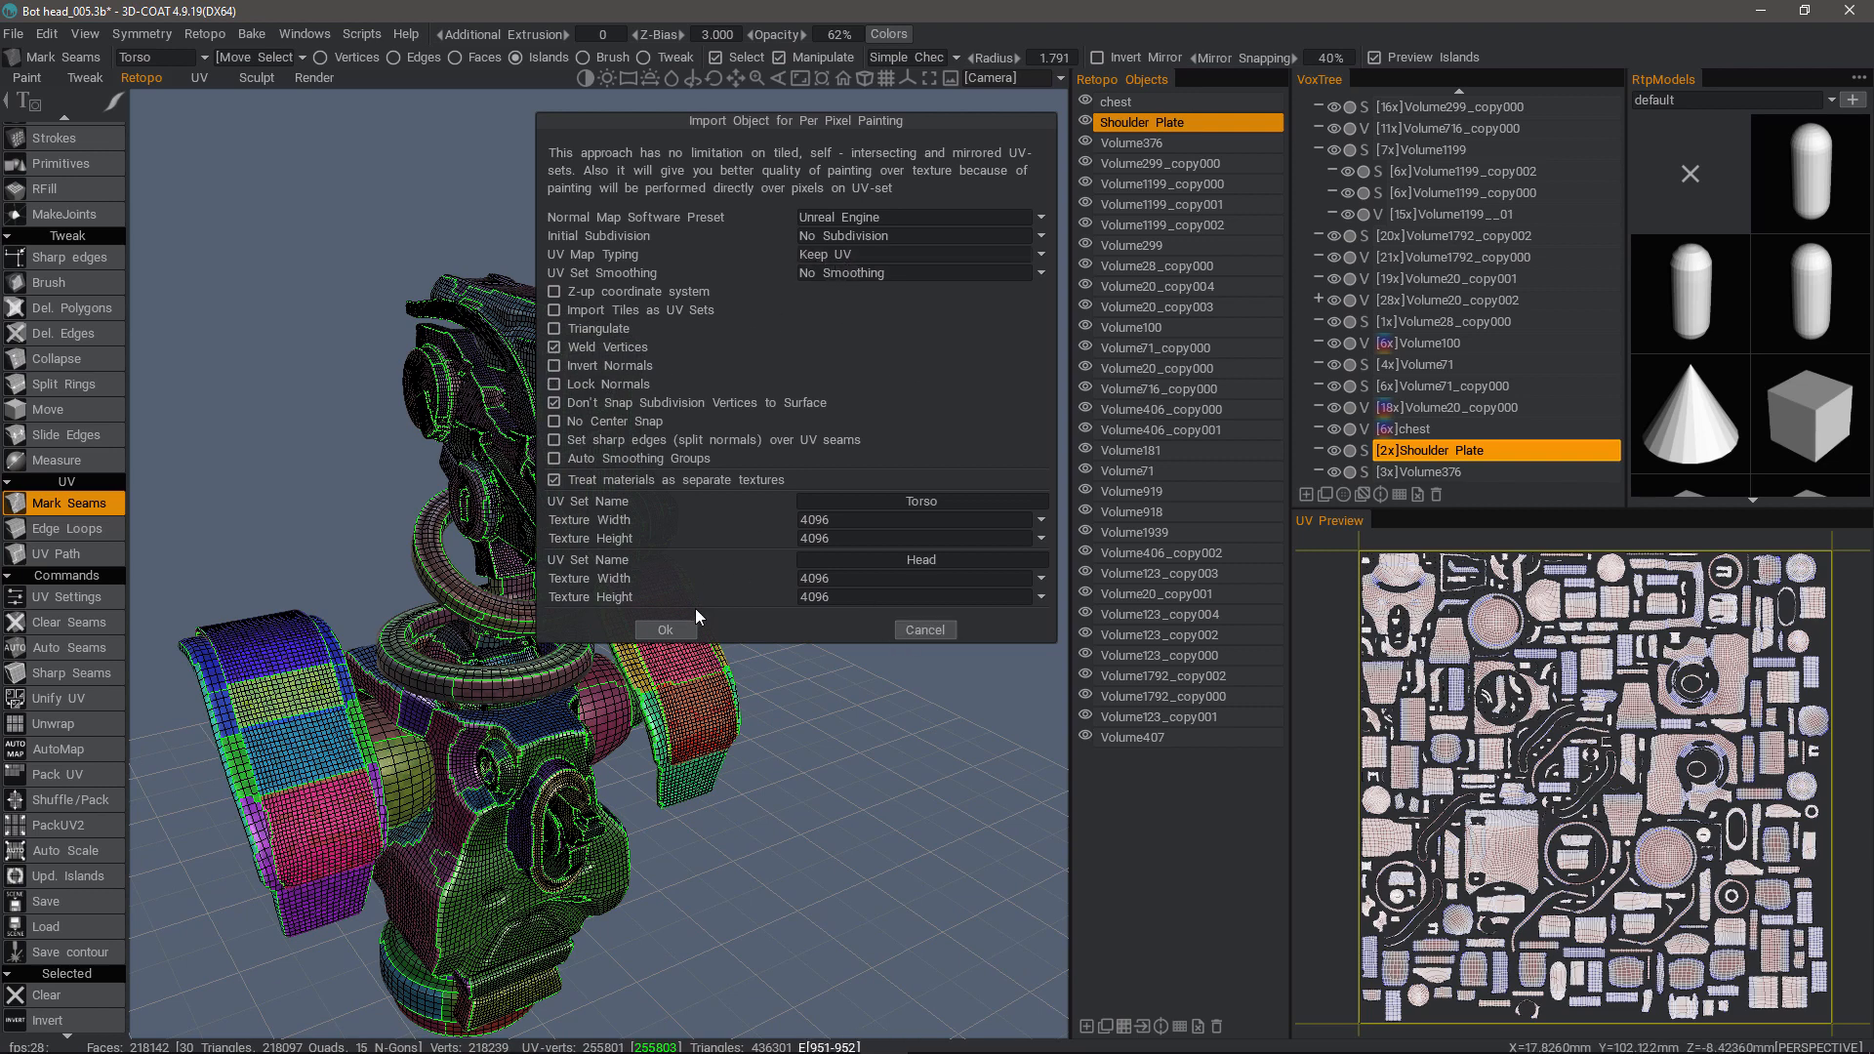
{"action": "left_click", "coordinate": [676, 633]}
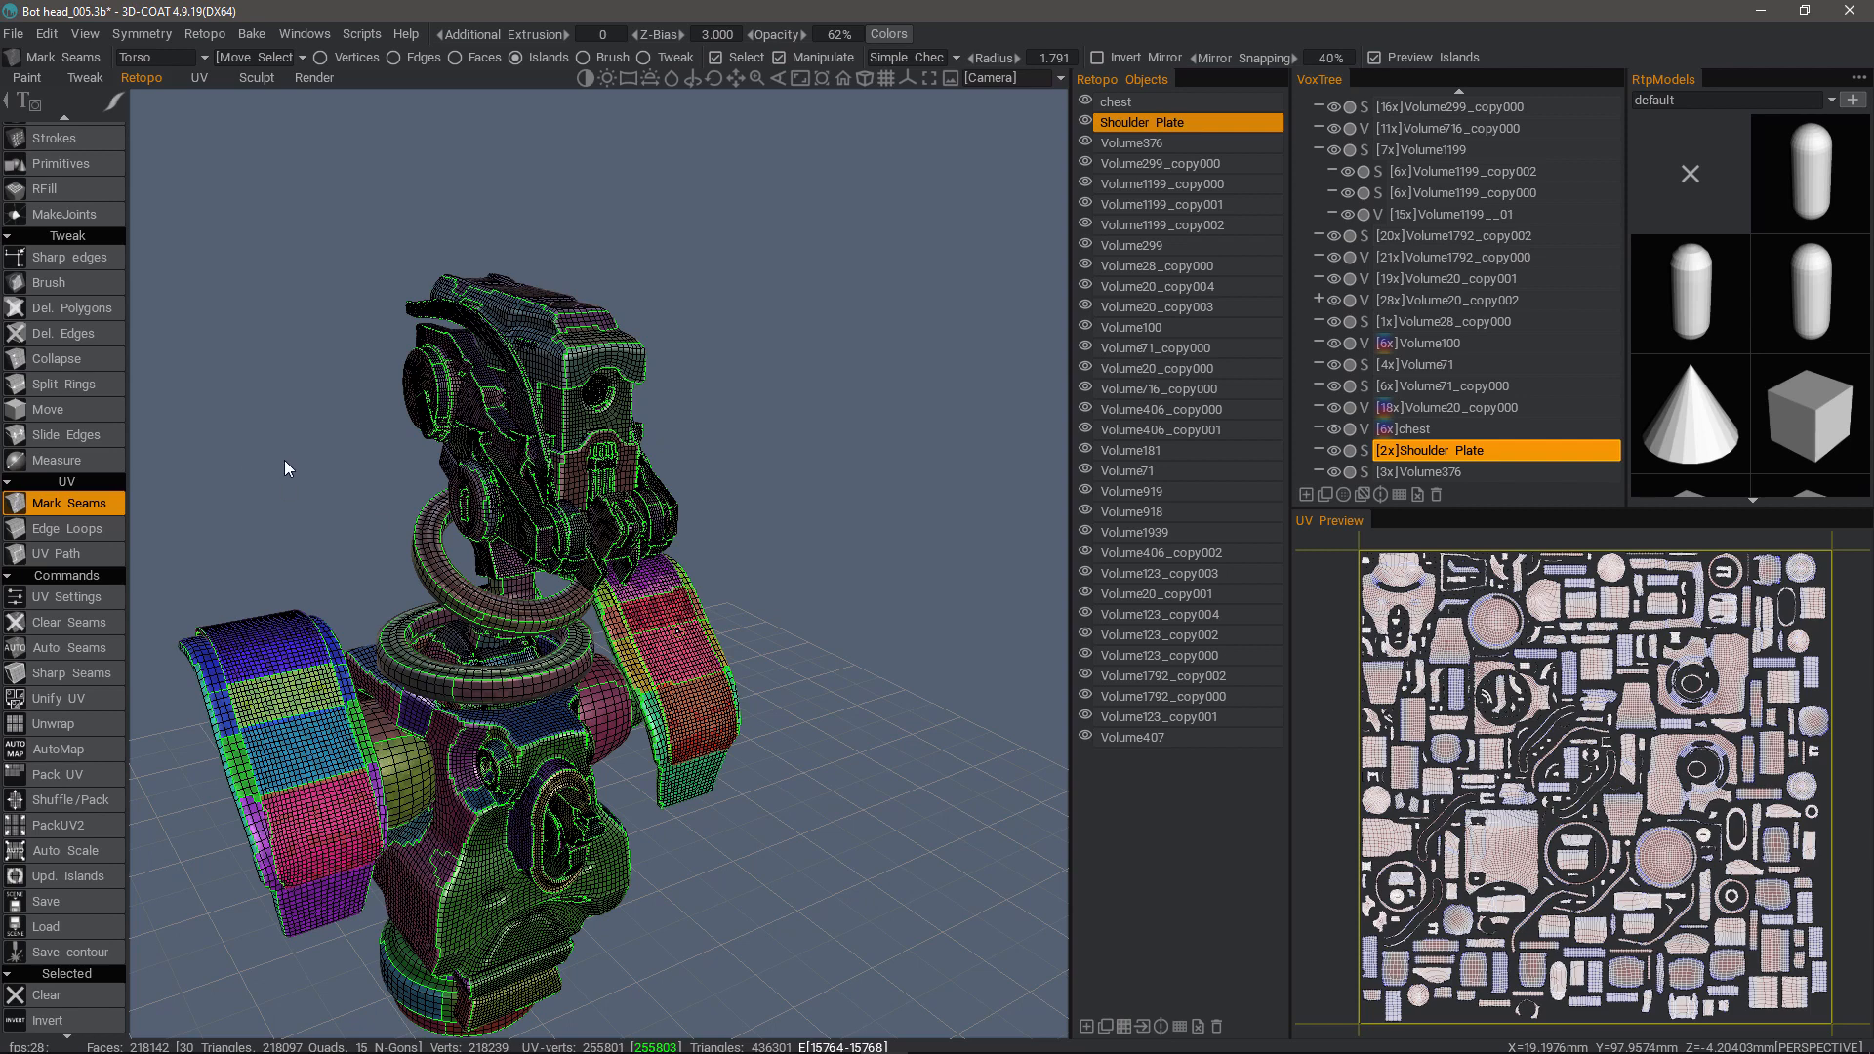